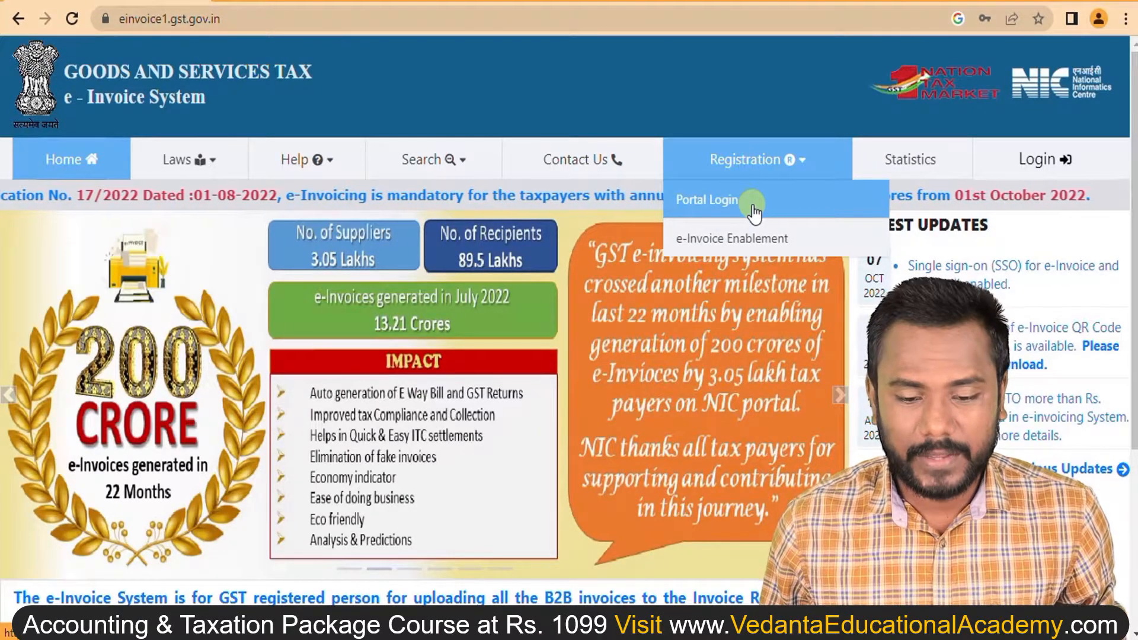
# - Start a portal login registration by entering the taxpayer's GSTIN and the captcha to fetch the applicant details
pyautogui.click(754, 204)
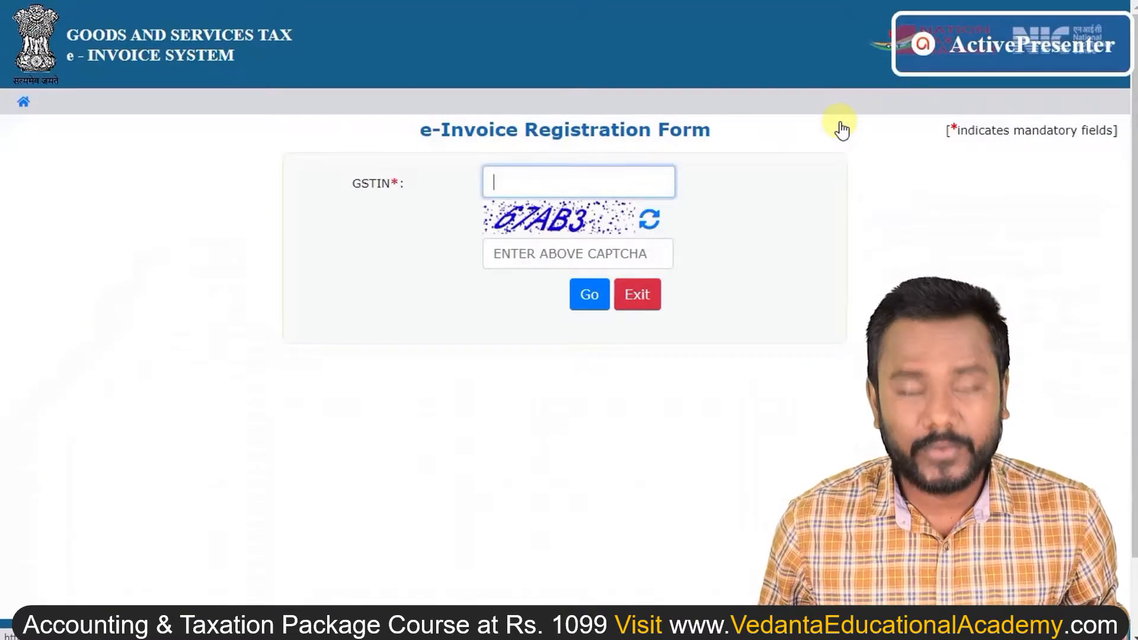
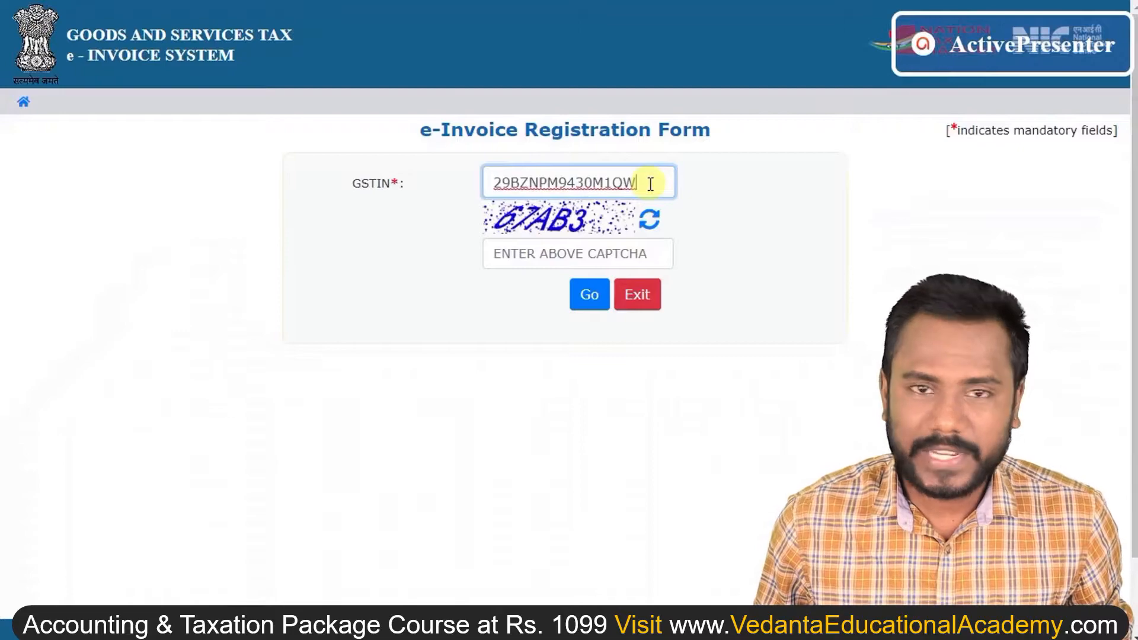
pyautogui.click(616, 252)
pyautogui.write('67AB3')
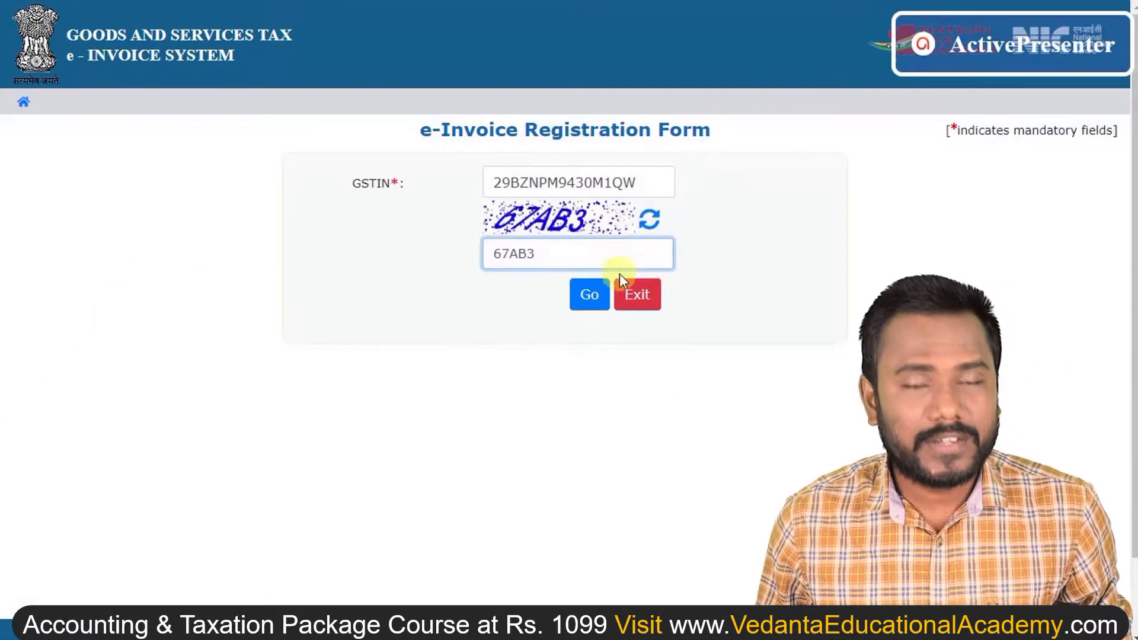
pyautogui.click(591, 294)
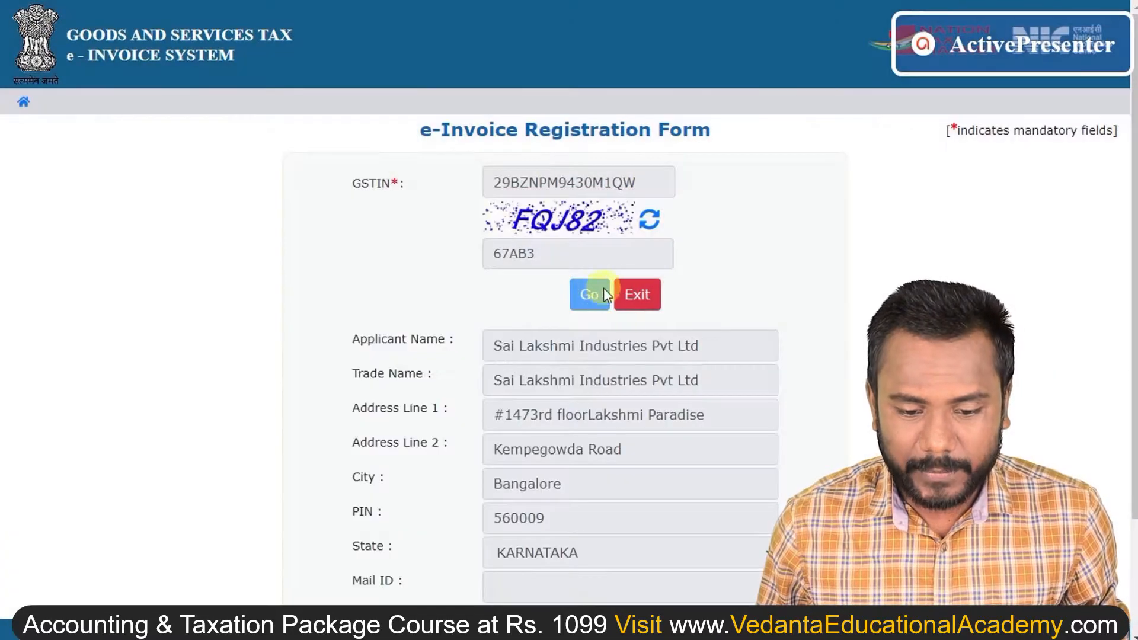
pyautogui.scroll(-3, 662, 327)
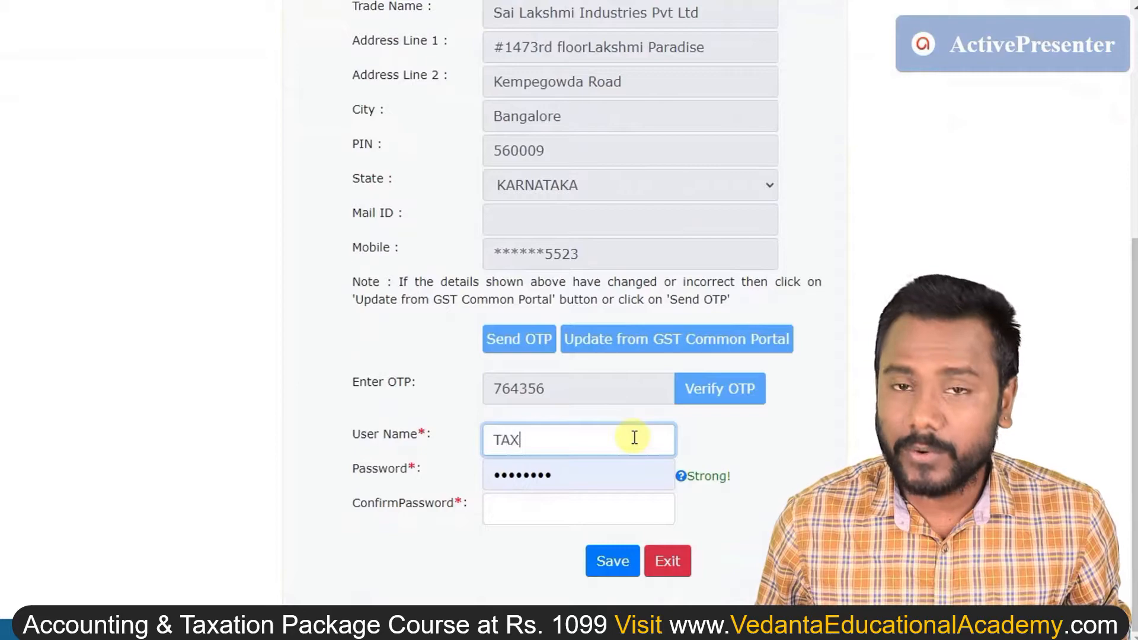
# - Enter a new user name, set and confirm the password, and save the registration
pyautogui.write('PE')
pyautogui.press('BackSpace')
pyautogui.write('A')
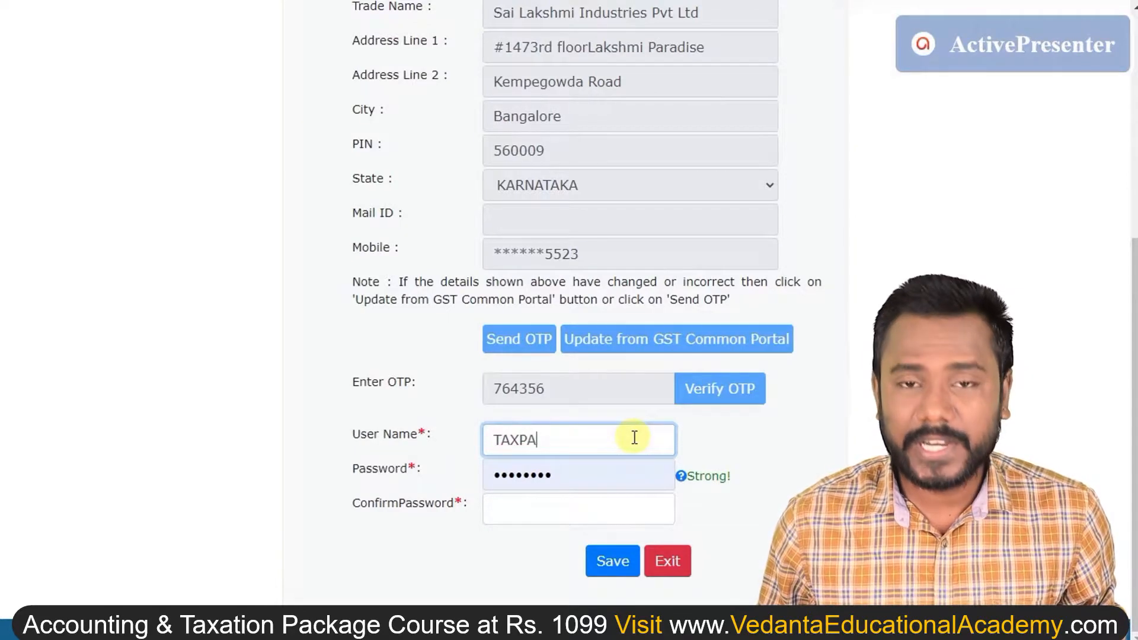
pyautogui.write('YER4')
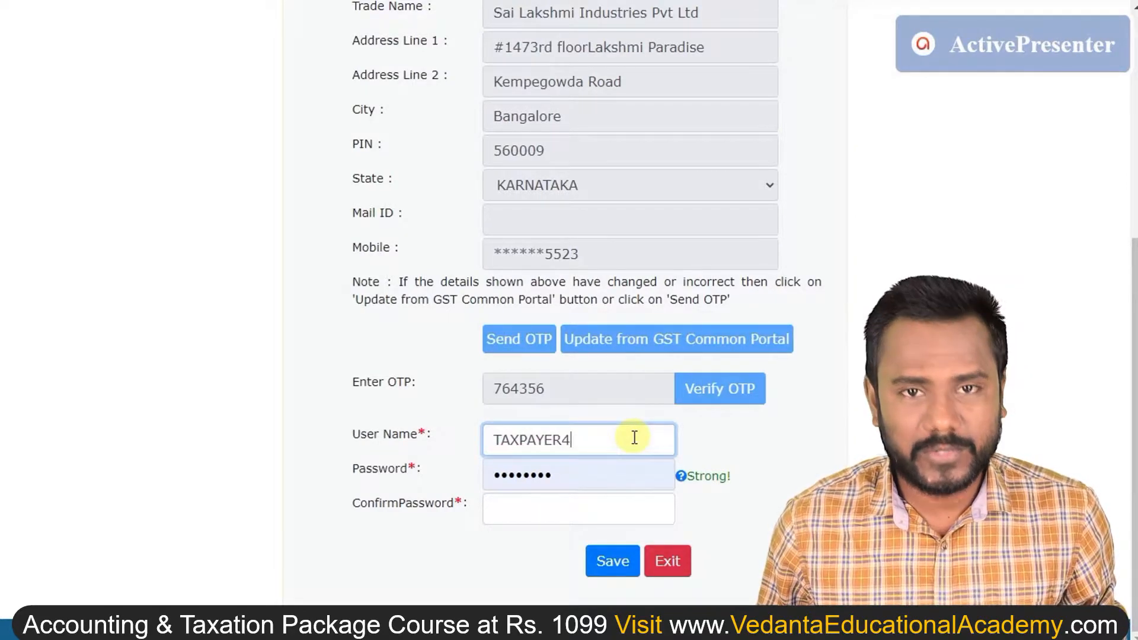
pyautogui.doubleClick(605, 466)
pyautogui.write('•••••••••')
pyautogui.press('Tab')
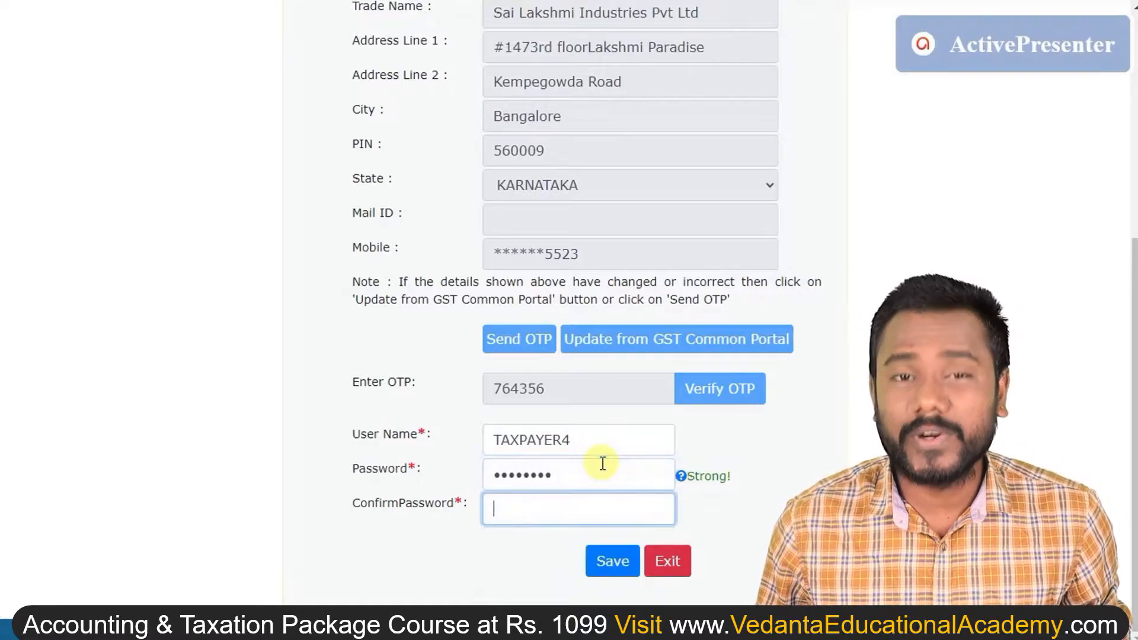
pyautogui.write('•••••••••')
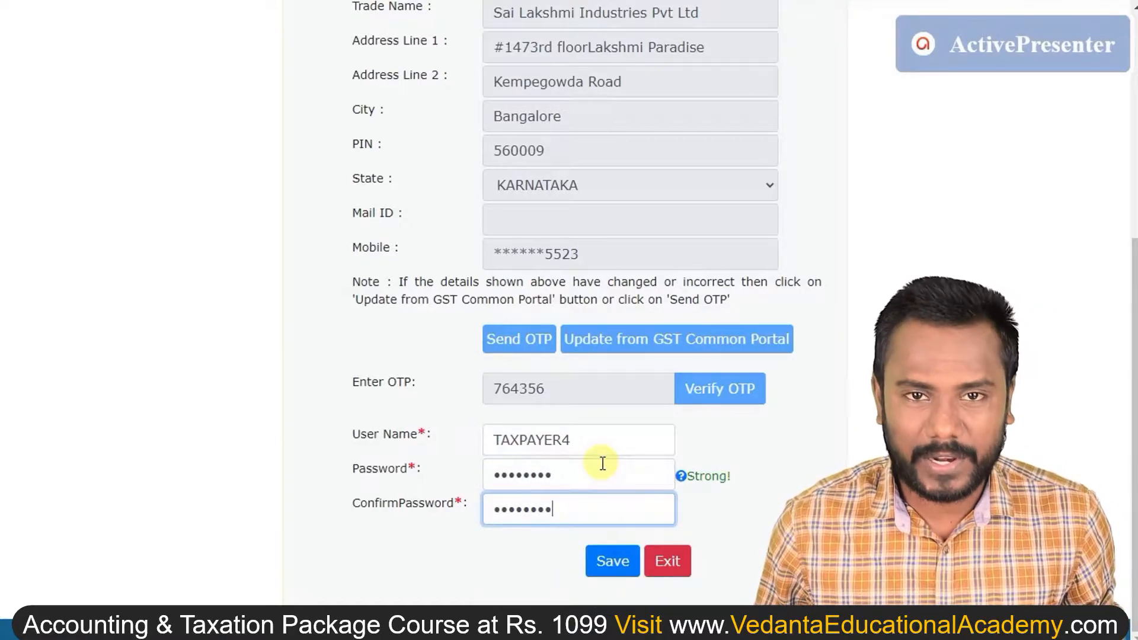
pyautogui.click(610, 570)
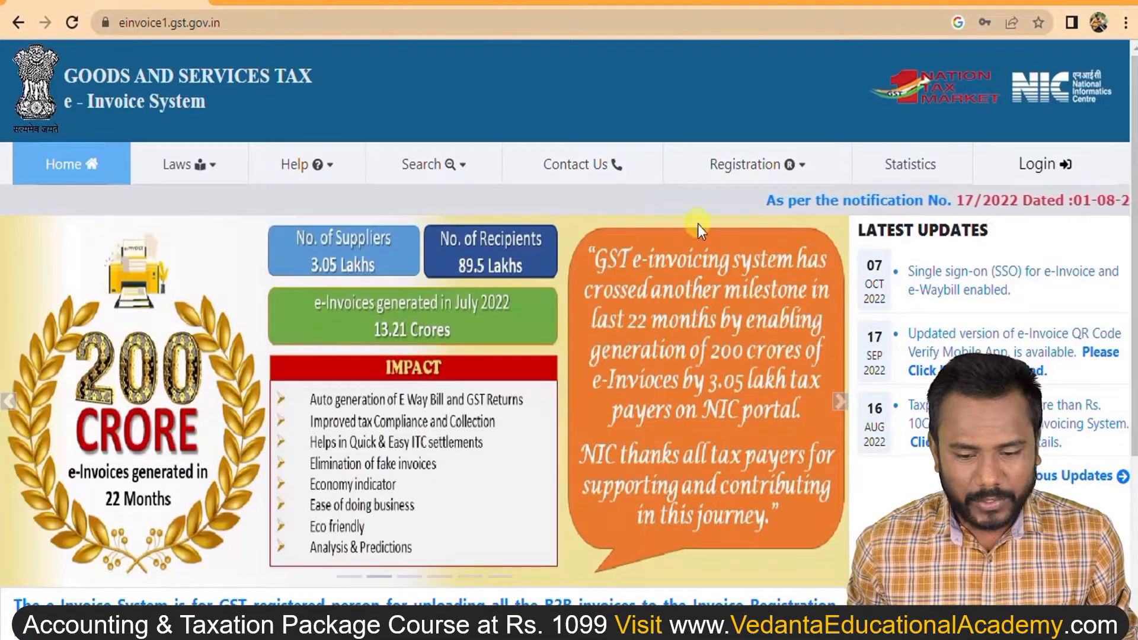
# - Load VEDANTA SOFT SOLUTIONS' details in the e-Invoice Enablement form using its GSTIN and the captcha
pyautogui.click(738, 170)
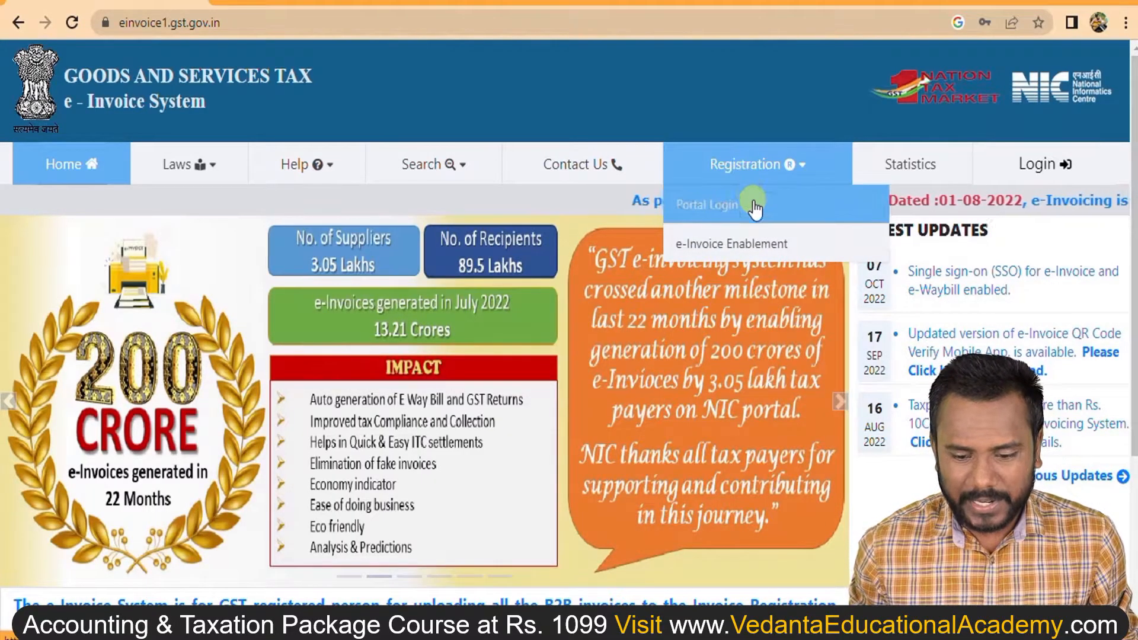
pyautogui.click(754, 242)
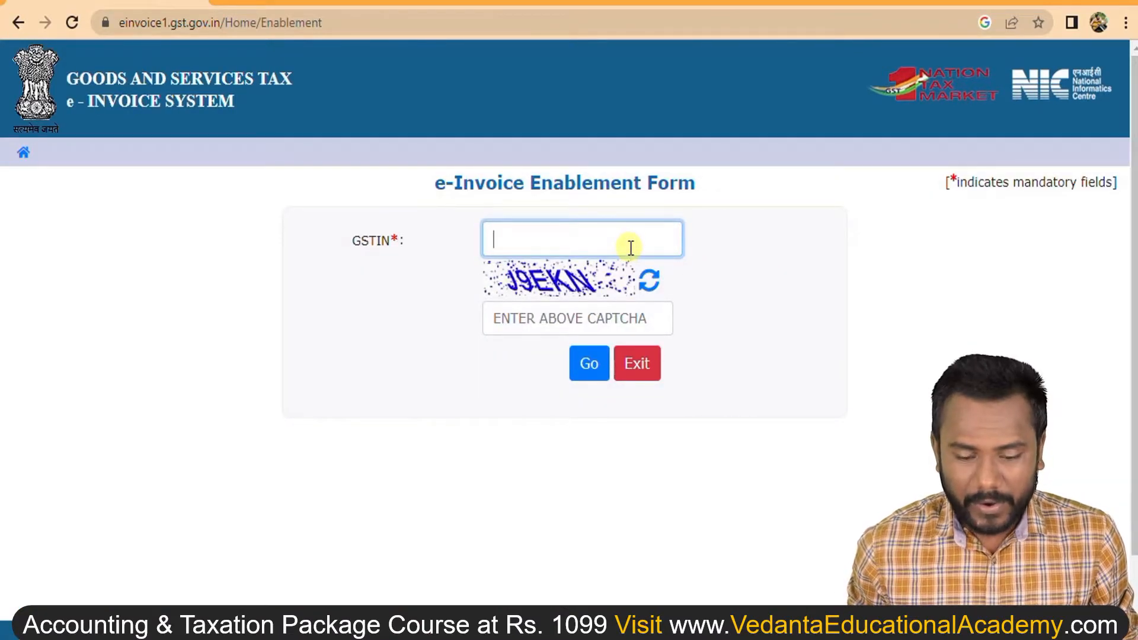
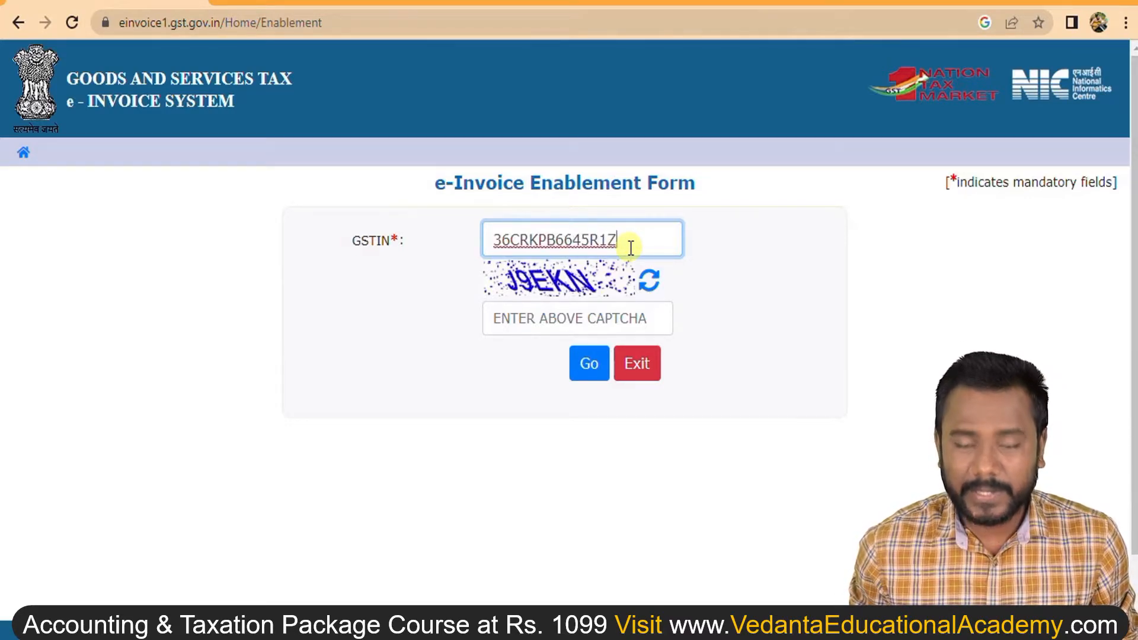
pyautogui.click(587, 323)
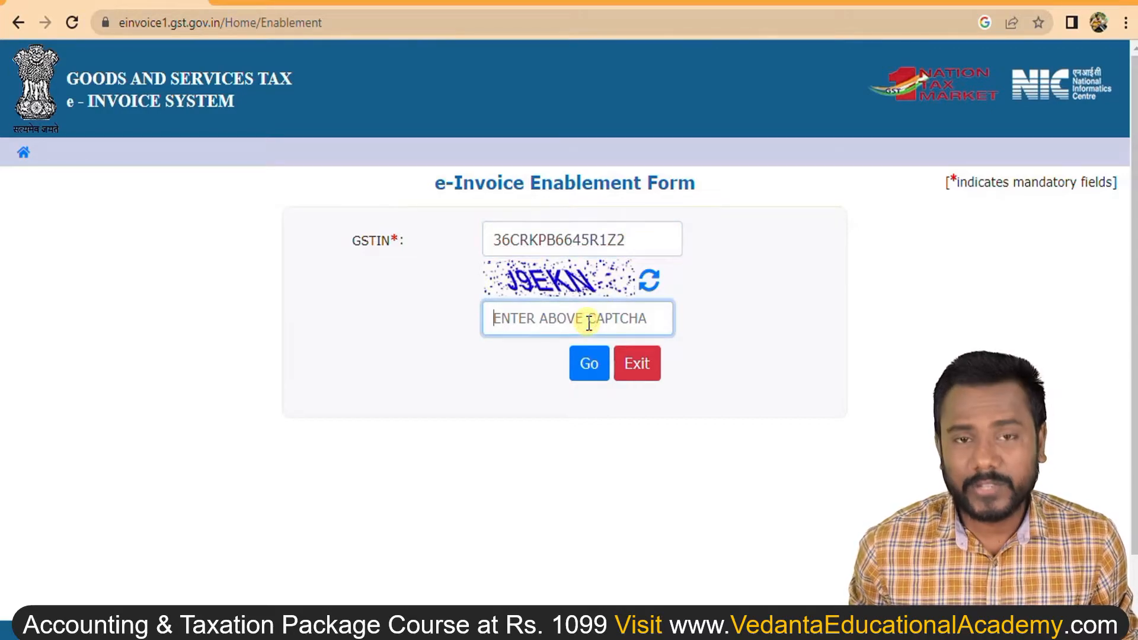
pyautogui.write('J')
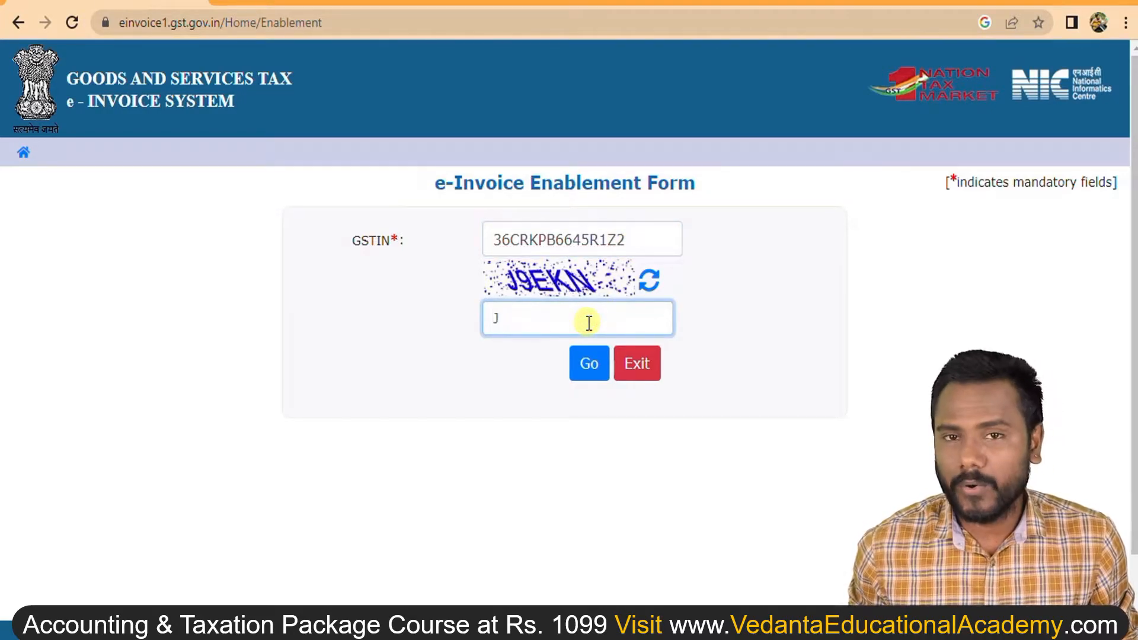
pyautogui.write('9')
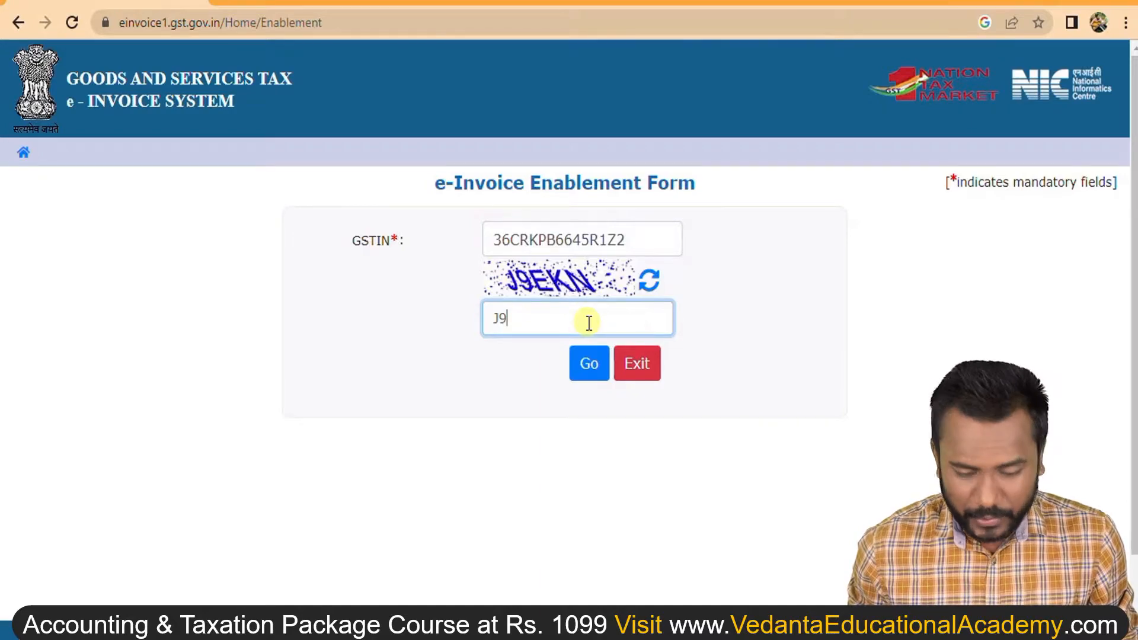
pyautogui.write('EKN')
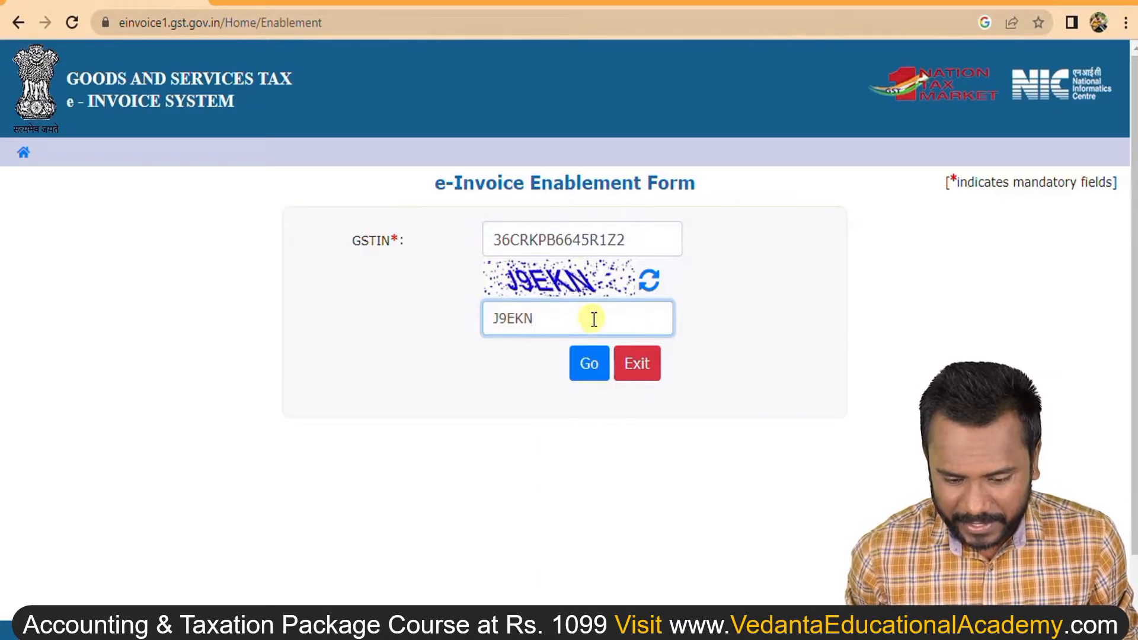
pyautogui.click(599, 378)
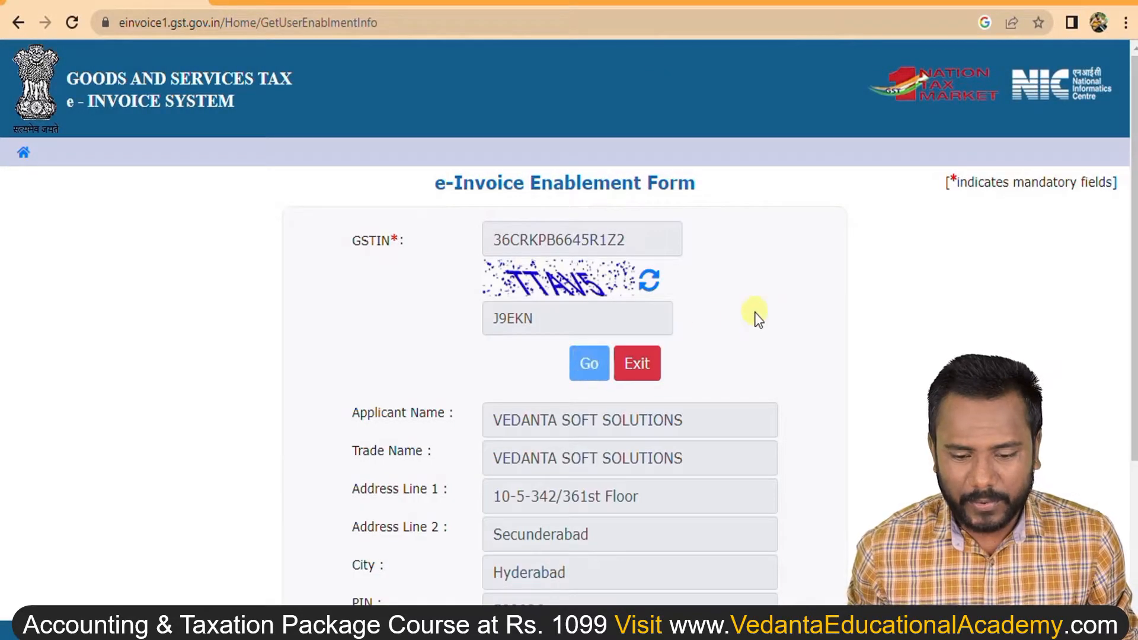
# - Accept the Rs 10 Crores turnover declaration for e-Invoicing
pyautogui.scroll(-3, 761, 315)
pyautogui.scroll(-1, 763, 312)
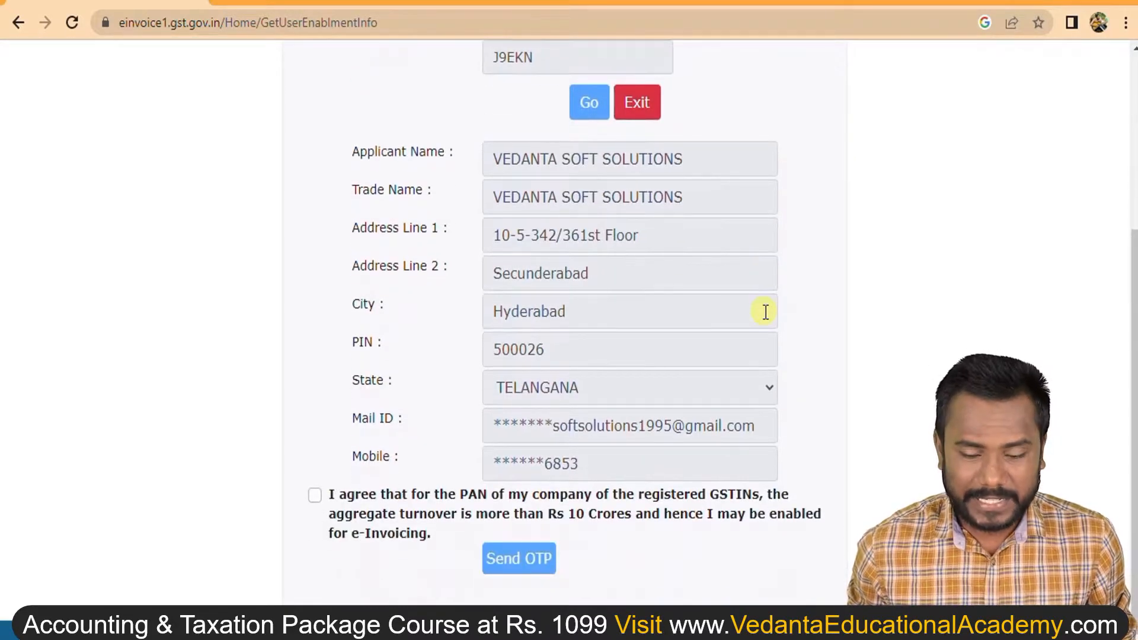
pyautogui.click(314, 495)
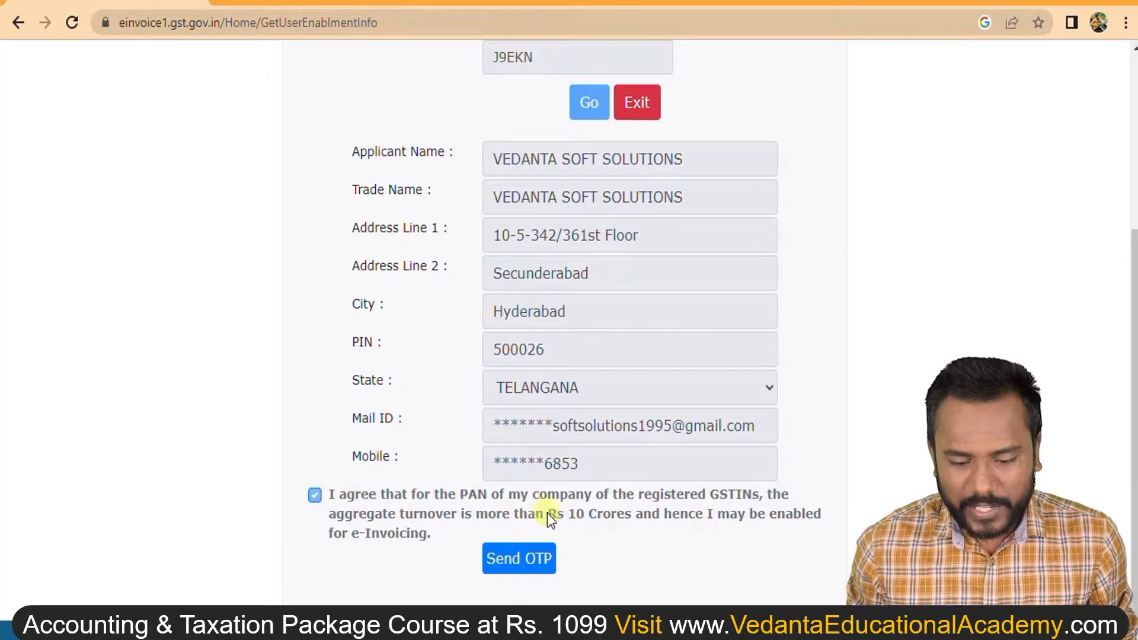
pyautogui.moveTo(563, 513); pyautogui.dragTo(617, 514)
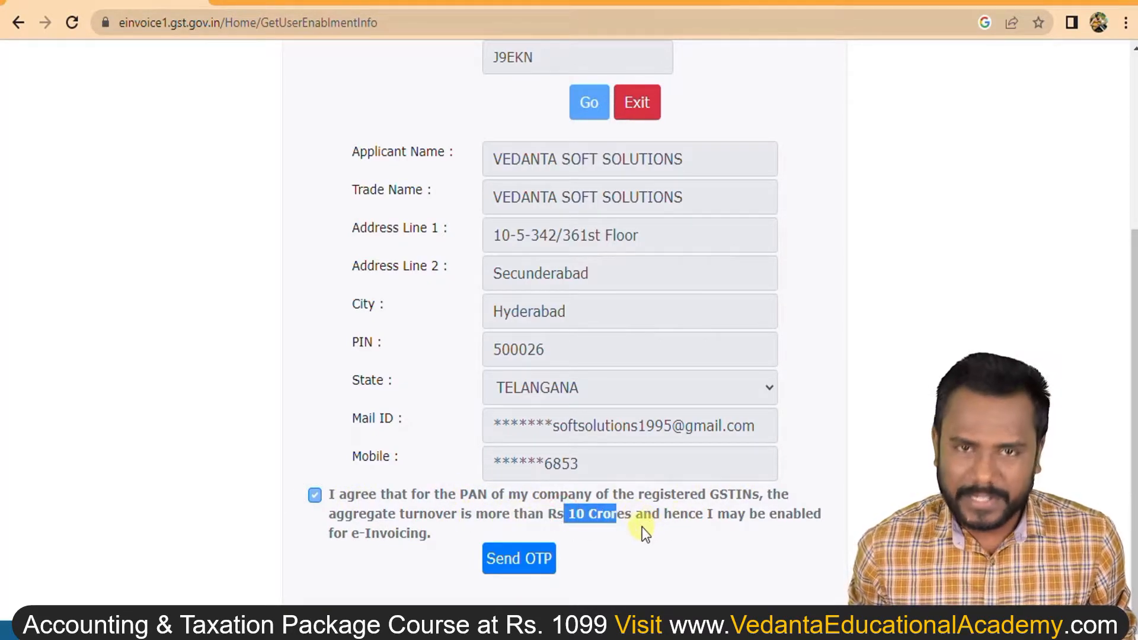
pyautogui.scroll(3, 863, 455)
pyautogui.scroll(-3, 863, 455)
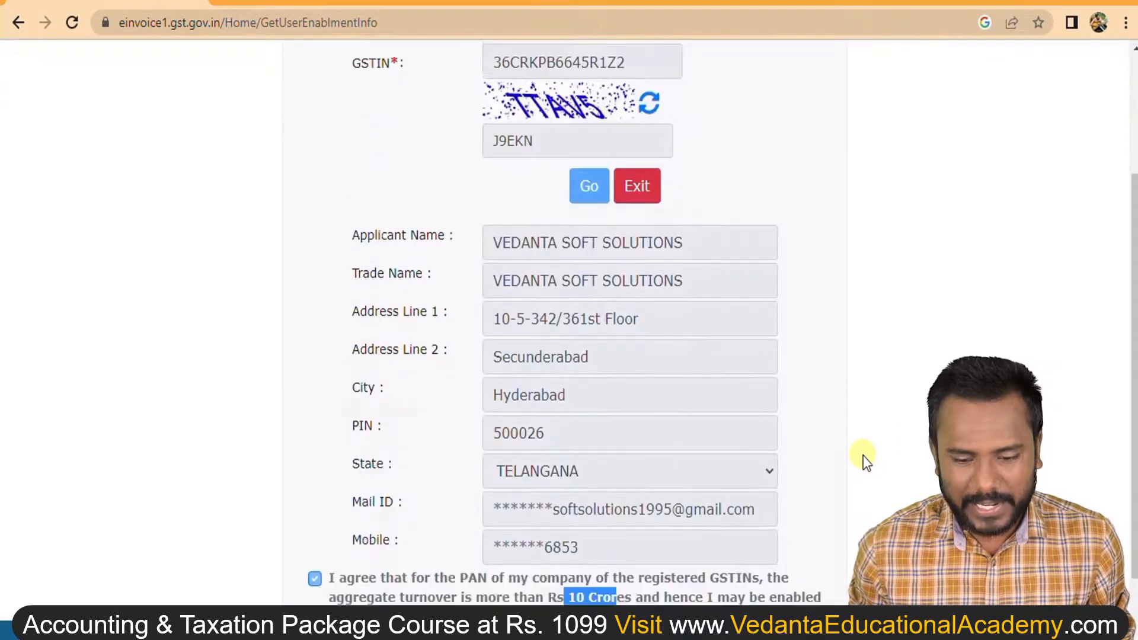
# - Request the enablement OTP, enter the received code and verify it
pyautogui.click(520, 559)
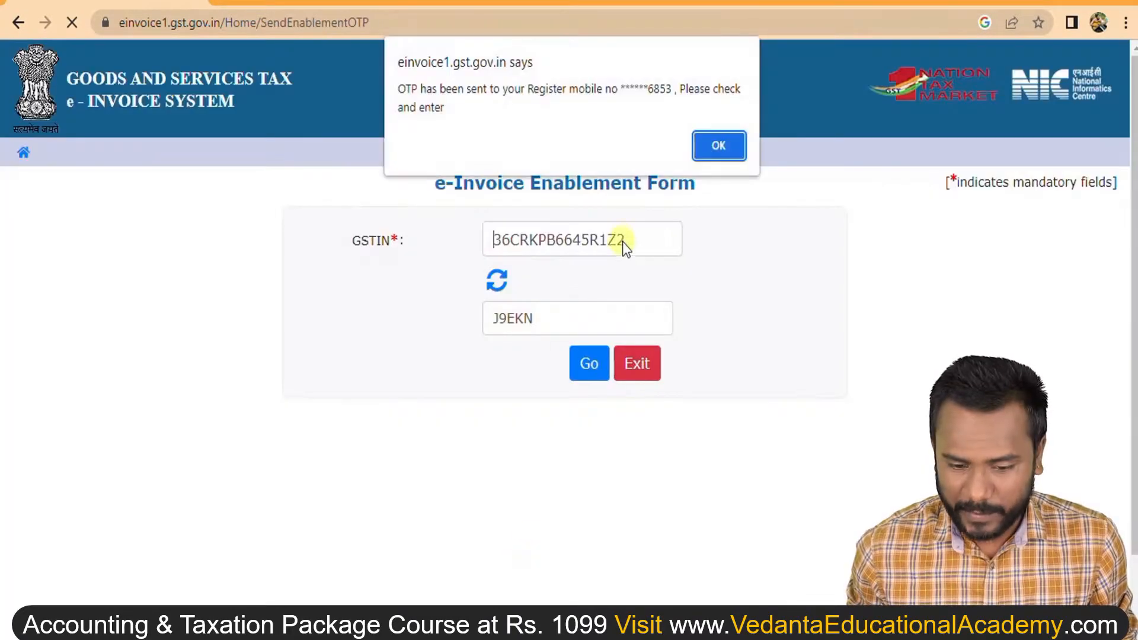
pyautogui.click(718, 147)
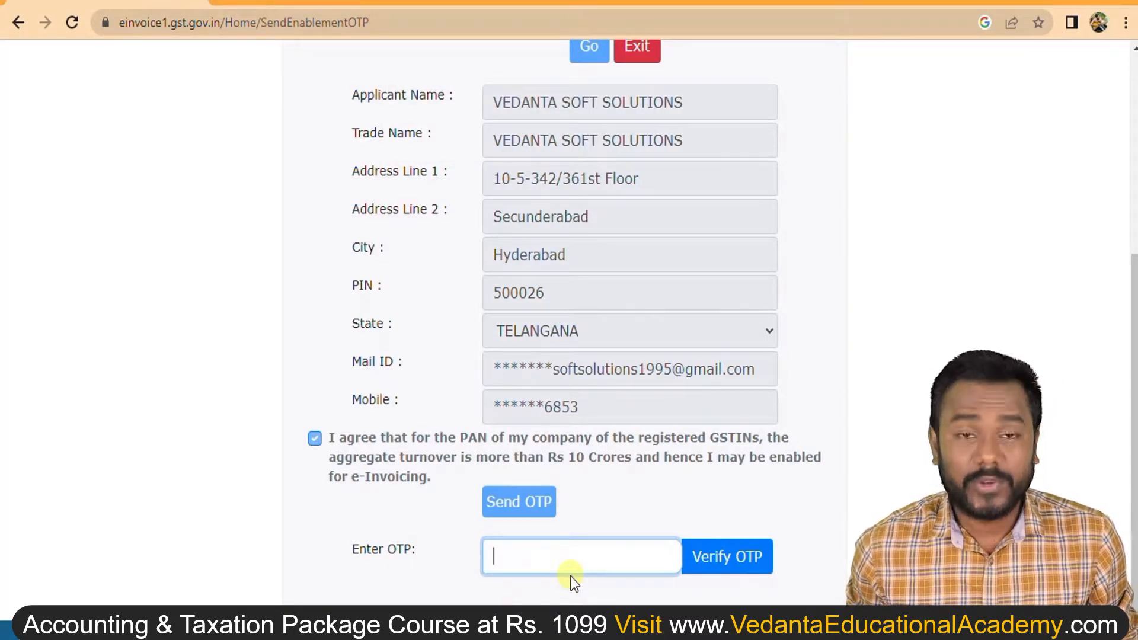
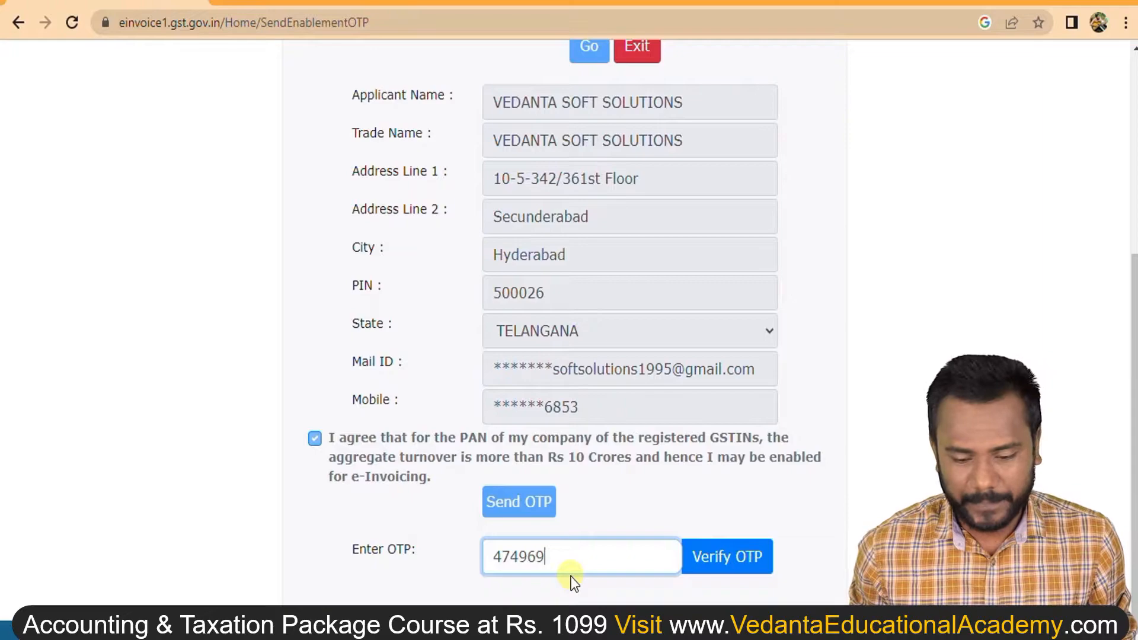
pyautogui.click(734, 572)
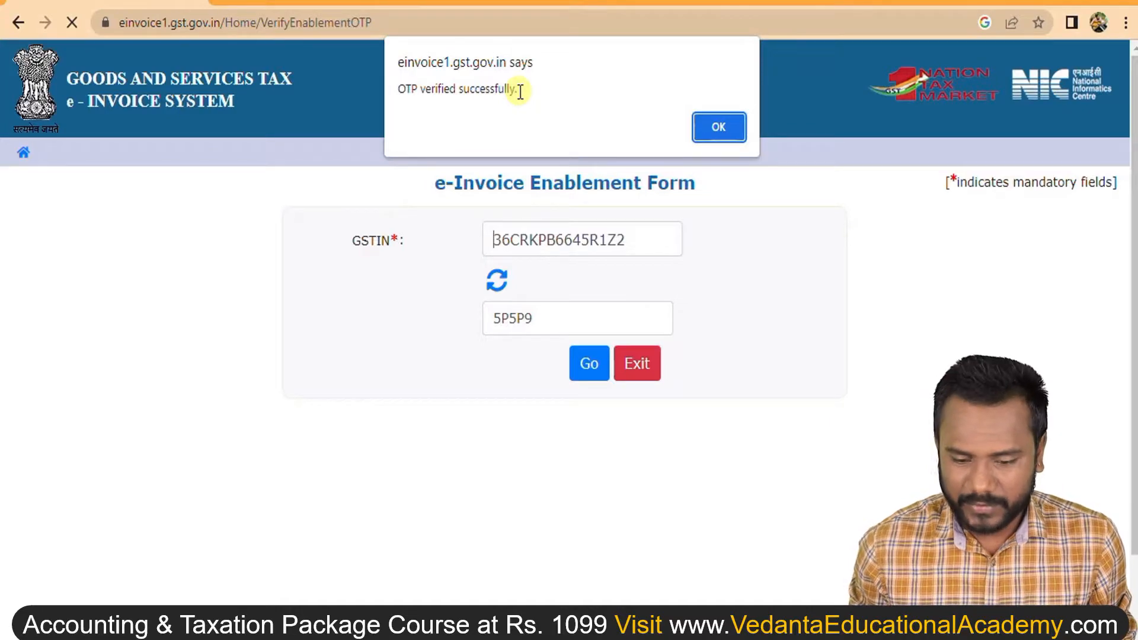
pyautogui.click(719, 127)
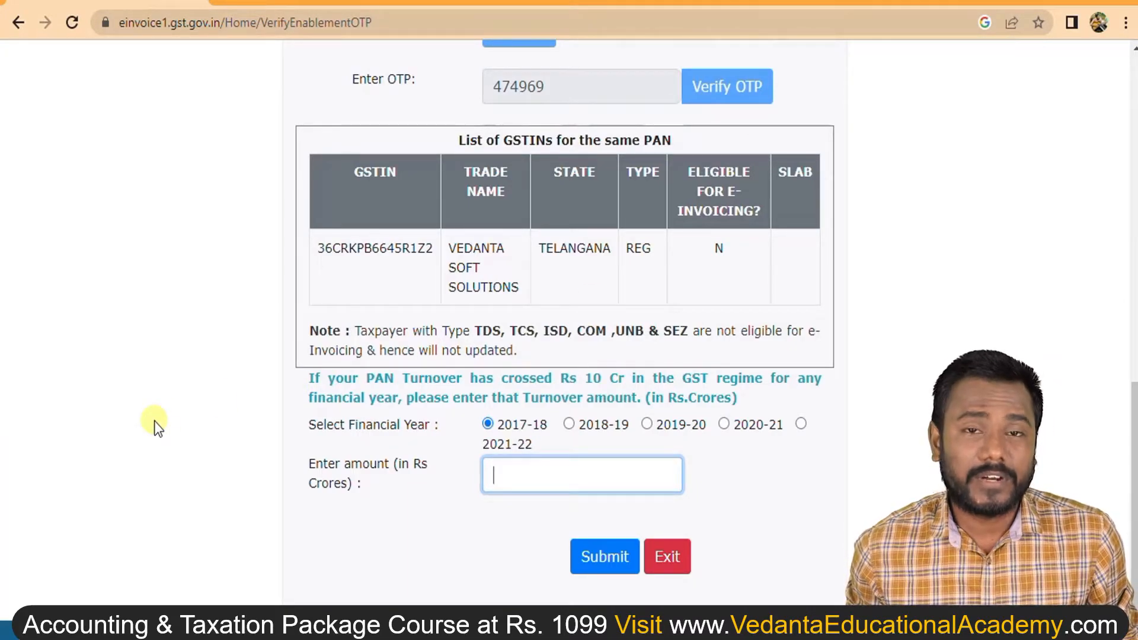
# - Declare a turnover of 11 crore for financial year 2020-21
pyautogui.scroll(5, 154, 421)
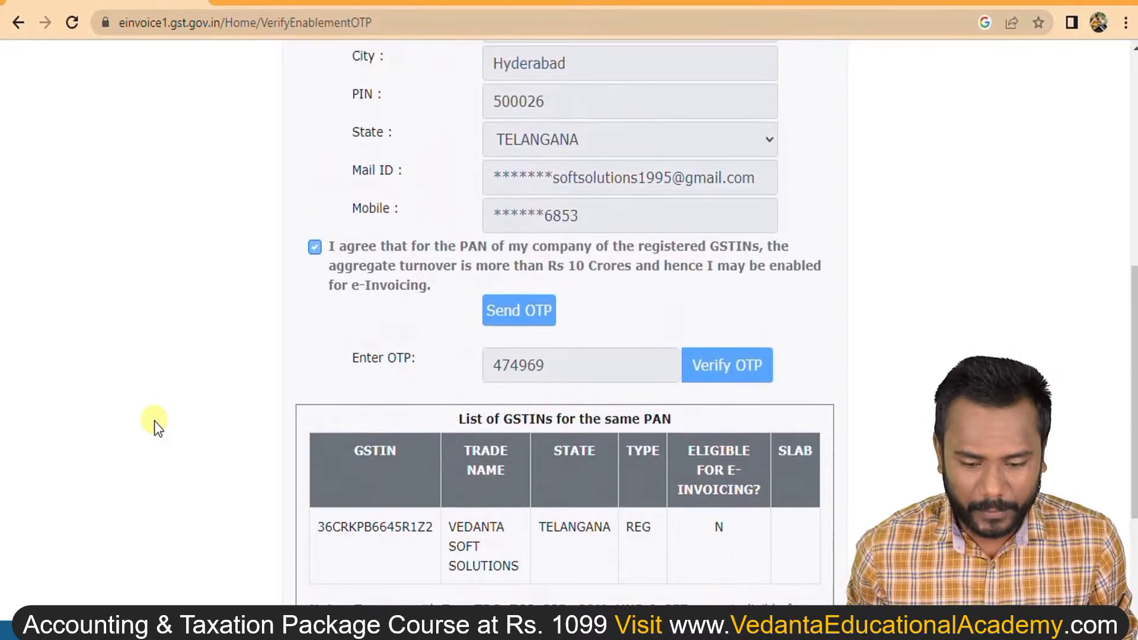
pyautogui.scroll(6, 154, 421)
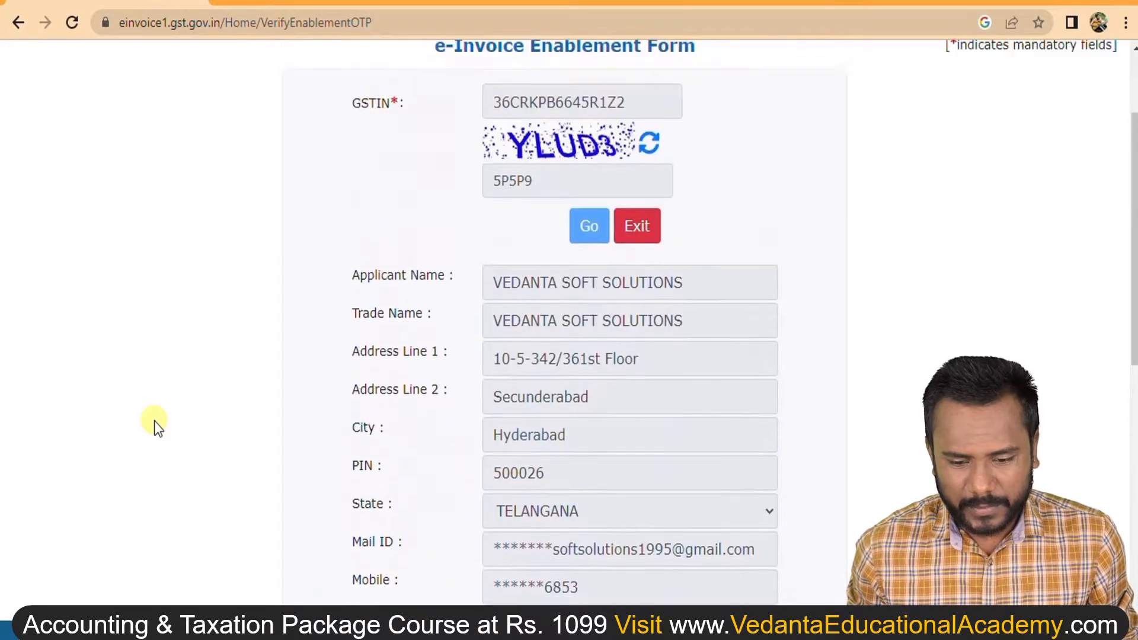
pyautogui.scroll(2, 154, 420)
pyautogui.scroll(-10, 154, 421)
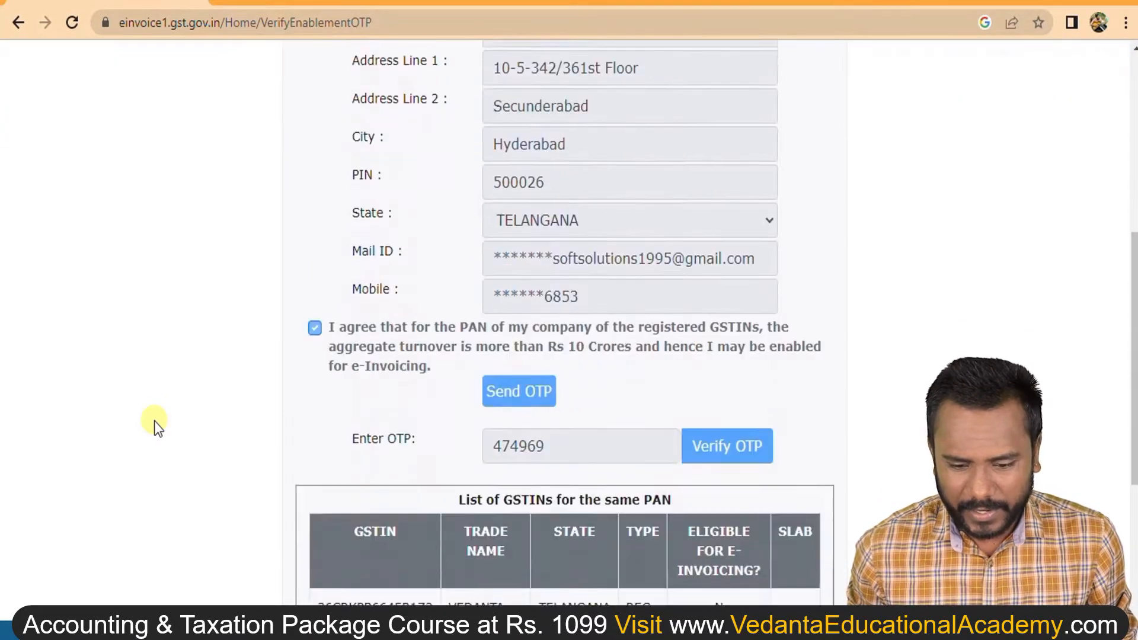
pyautogui.scroll(-2, 154, 421)
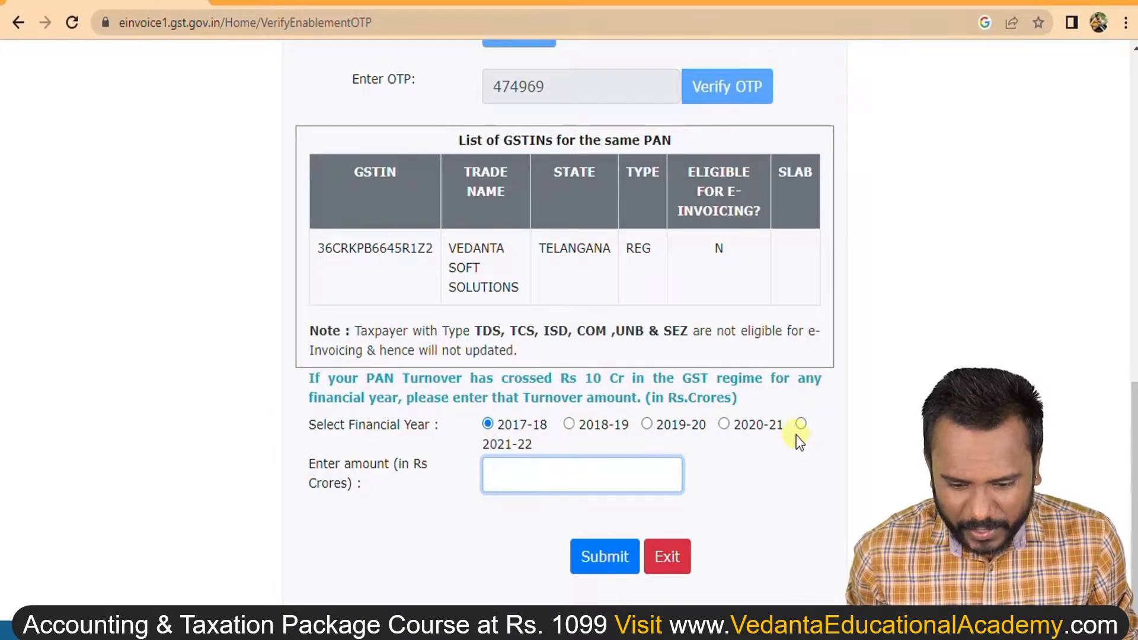
pyautogui.click(724, 424)
pyautogui.click(612, 474)
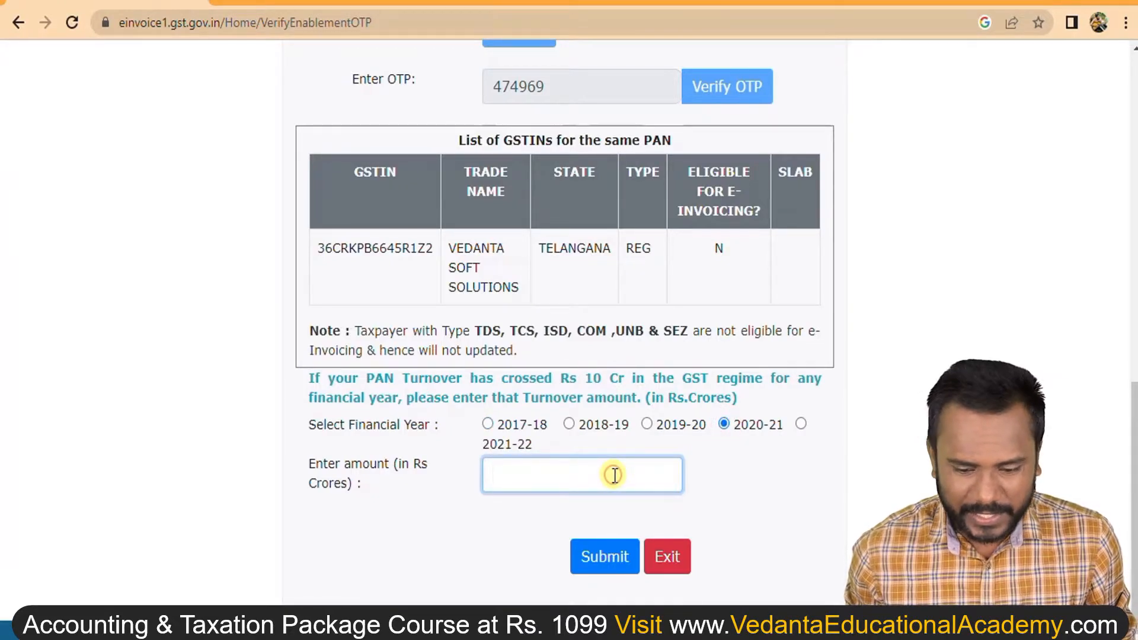
pyautogui.write('10')
pyautogui.press('BackSpace')
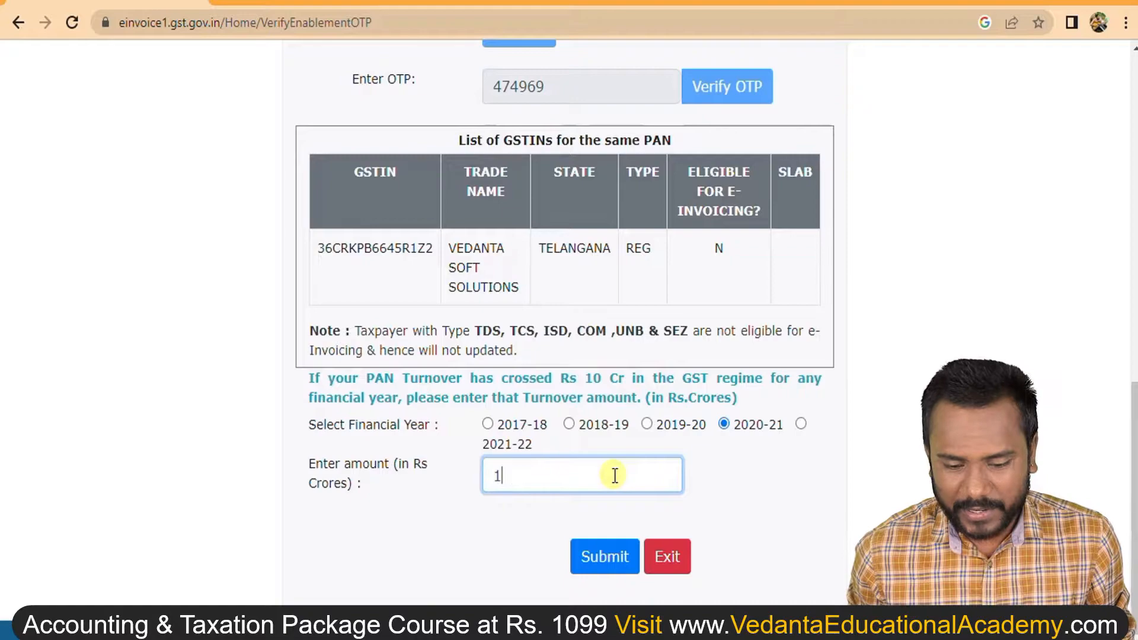
pyautogui.write('1')
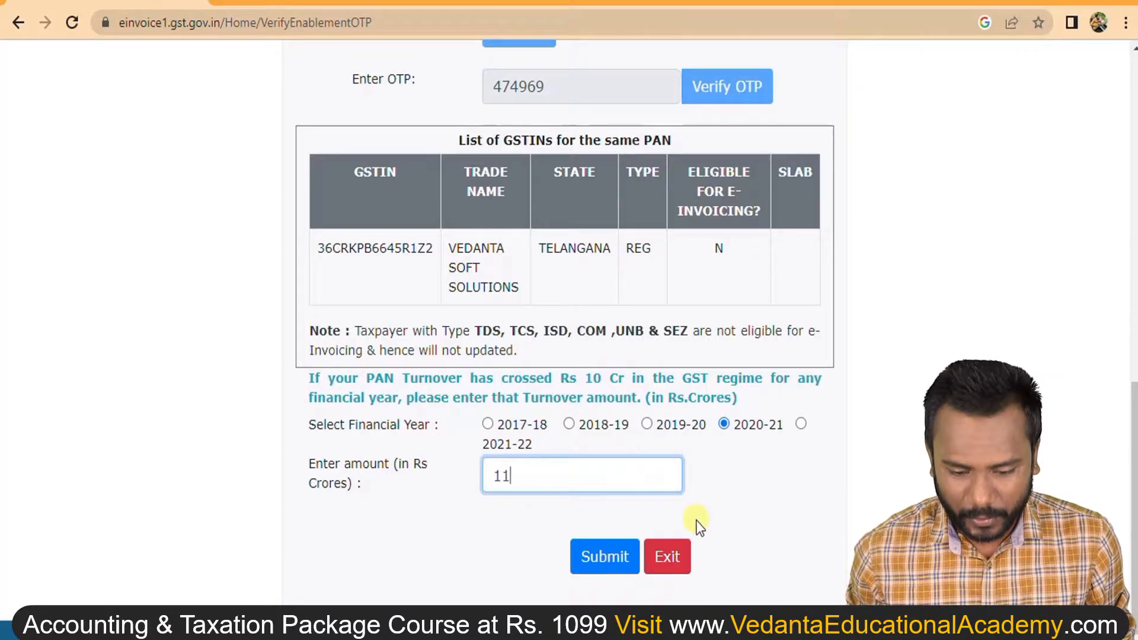
# - Submit and confirm the enablement so all GSTINs of the PAN are e-Invoicing enabled
pyautogui.click(605, 560)
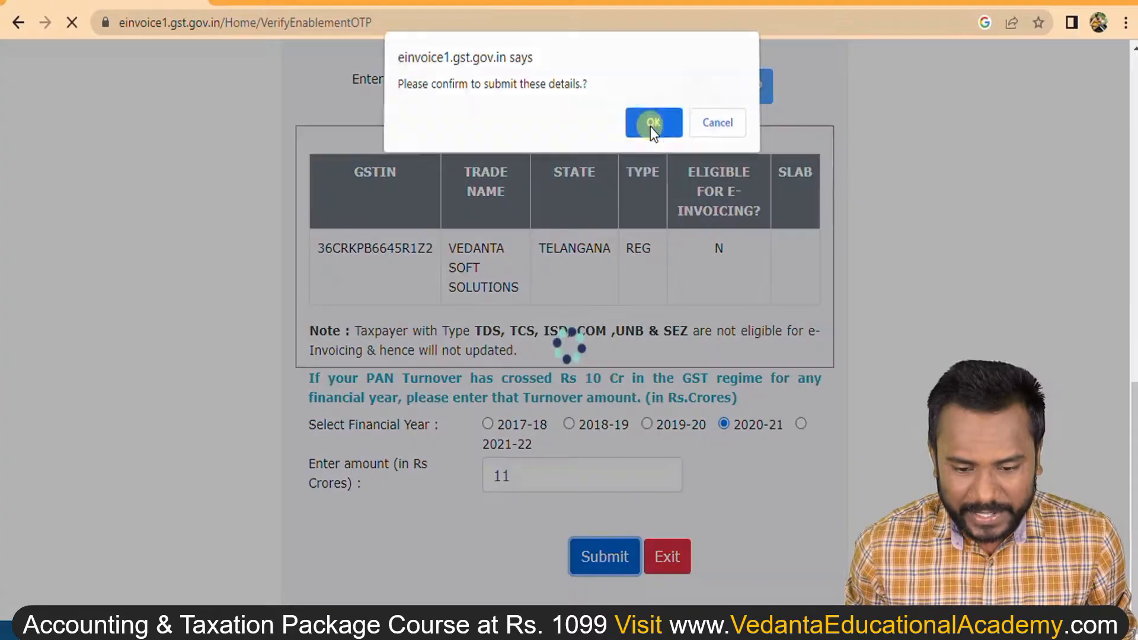
pyautogui.click(651, 127)
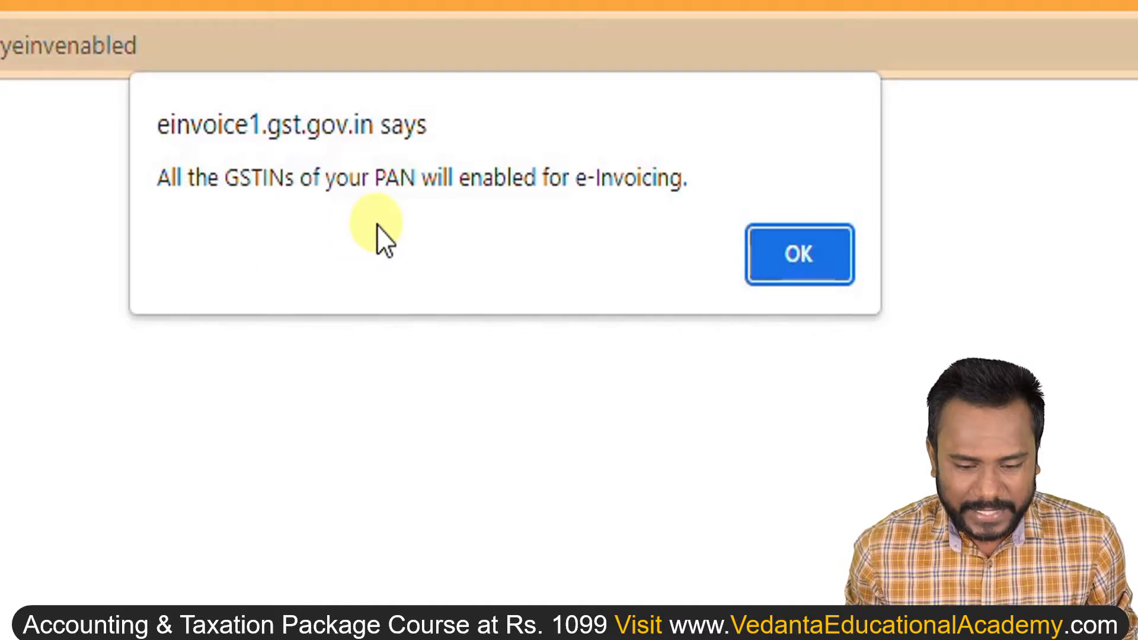
pyautogui.click(783, 256)
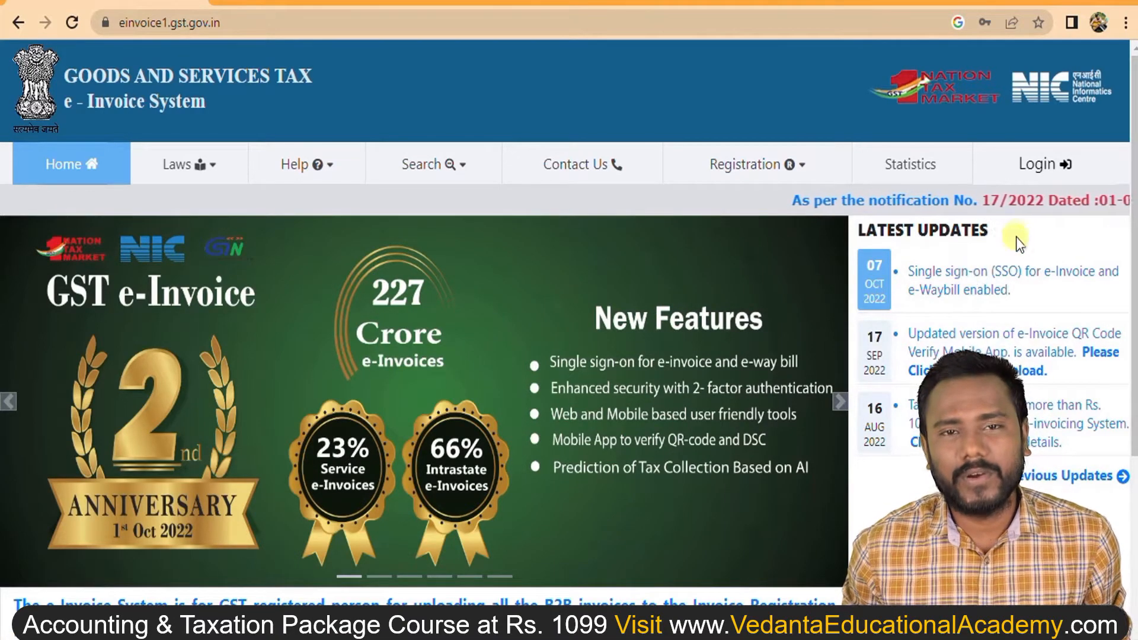
# - Bring up the e-invoice login with saved credentials filled in, dismissing Chrome's password suggestions
pyautogui.click(1042, 164)
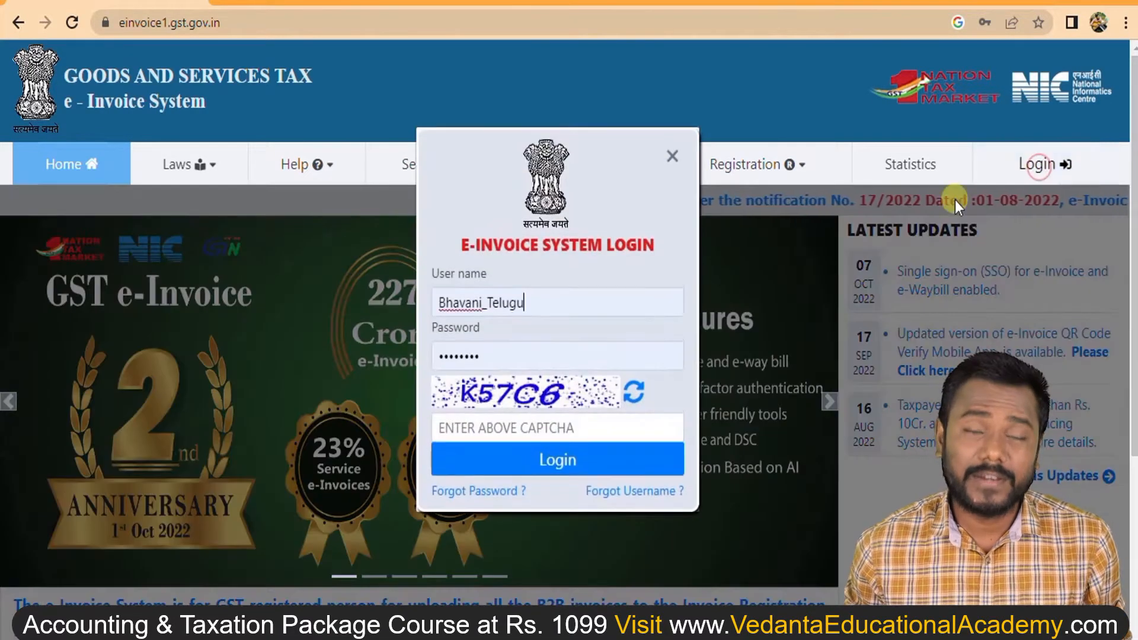
pyautogui.click(587, 354)
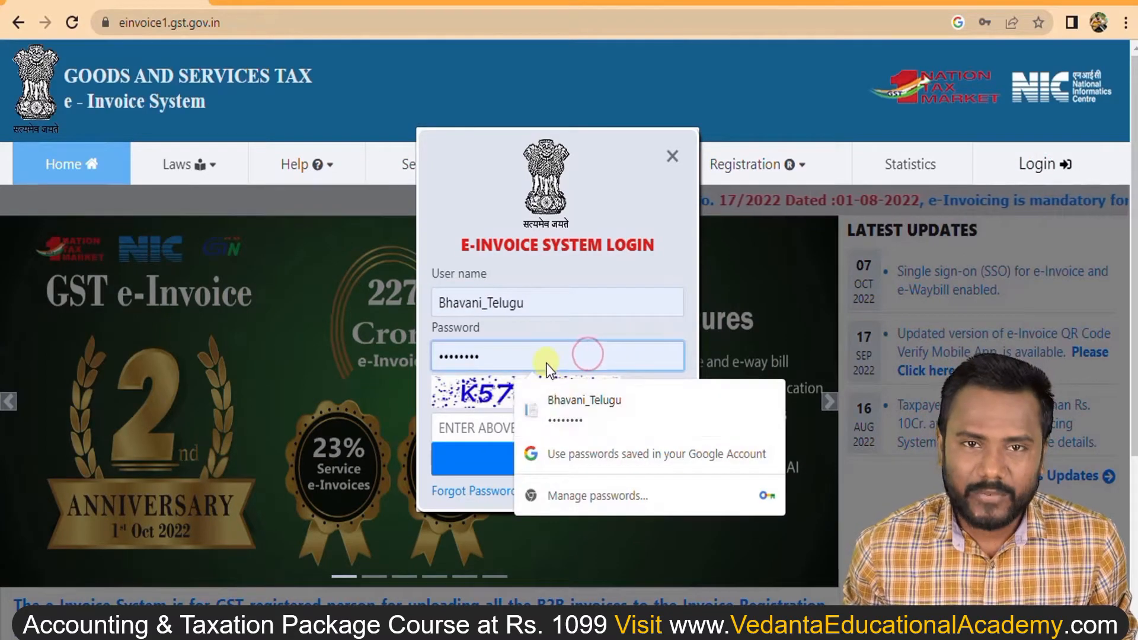
pyautogui.click(588, 321)
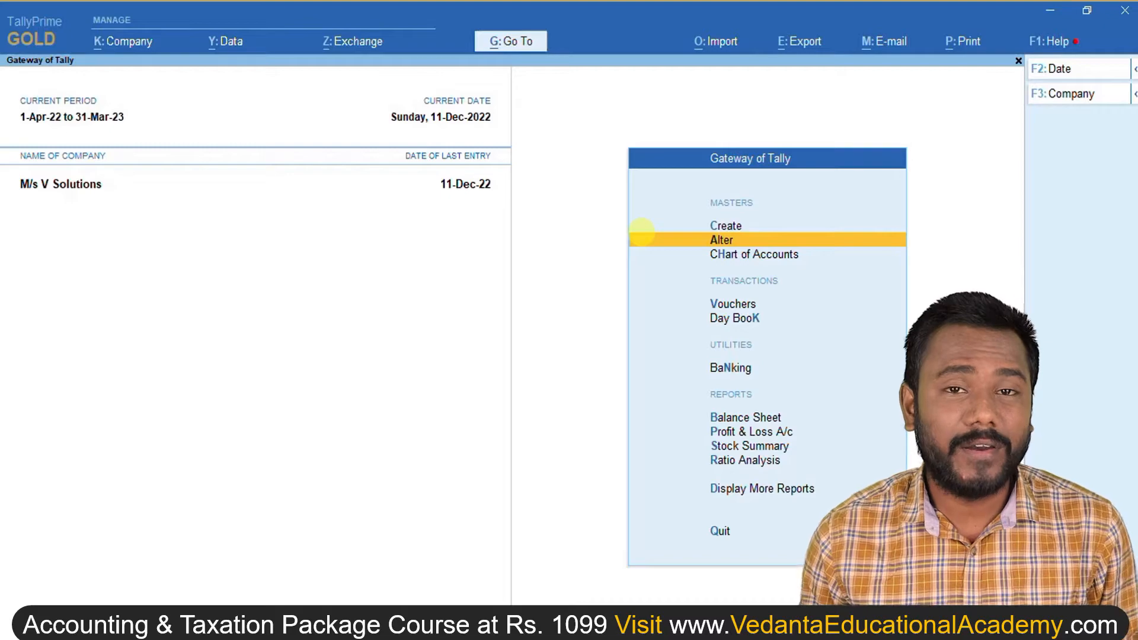
# - Change the current working date to 14-Dec-2022
pyautogui.press('F2')
pyautogui.write('14-12')
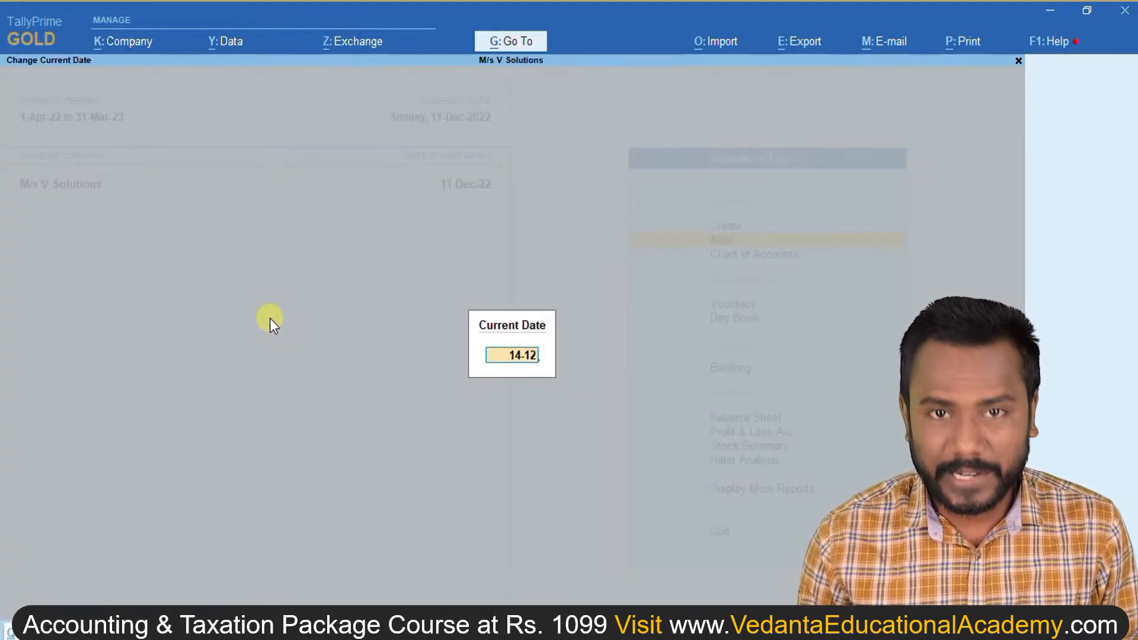
pyautogui.press('Return')
# - In company GST details, keep Telangana Regular registration and Invoice value as the e-Way Bill threshold basis
pyautogui.press('F11')
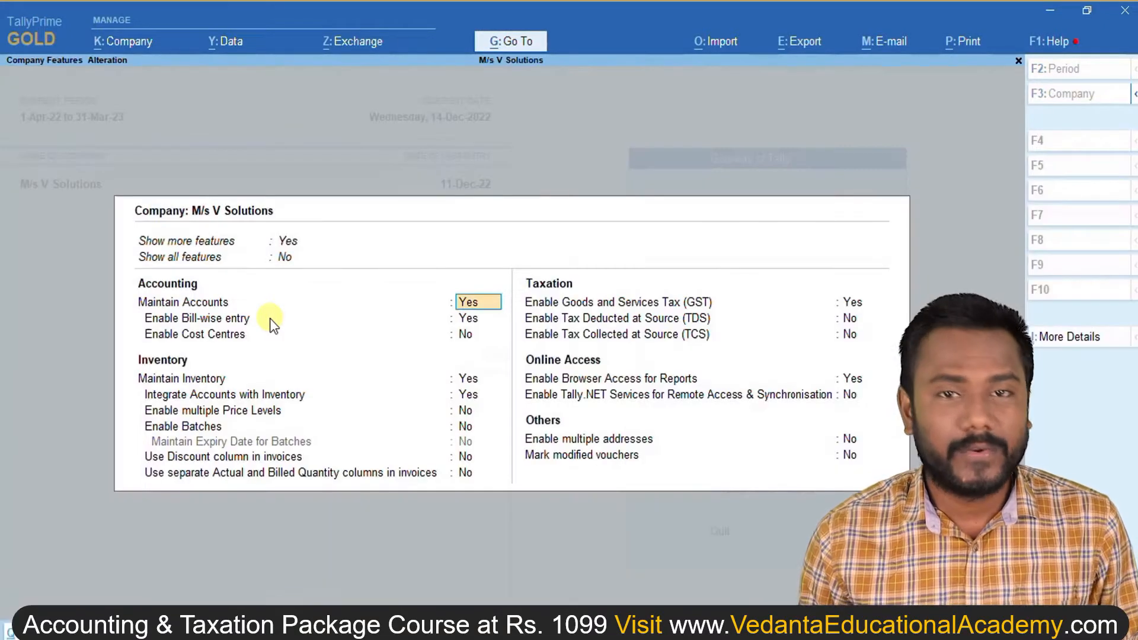
pyautogui.press('Return')
pyautogui.press('Return')
pyautogui.press('Return')
pyautogui.press('Return')
pyautogui.press('Return')
pyautogui.press('Return')
pyautogui.press('Return')
pyautogui.press('Return')
pyautogui.press('Return')
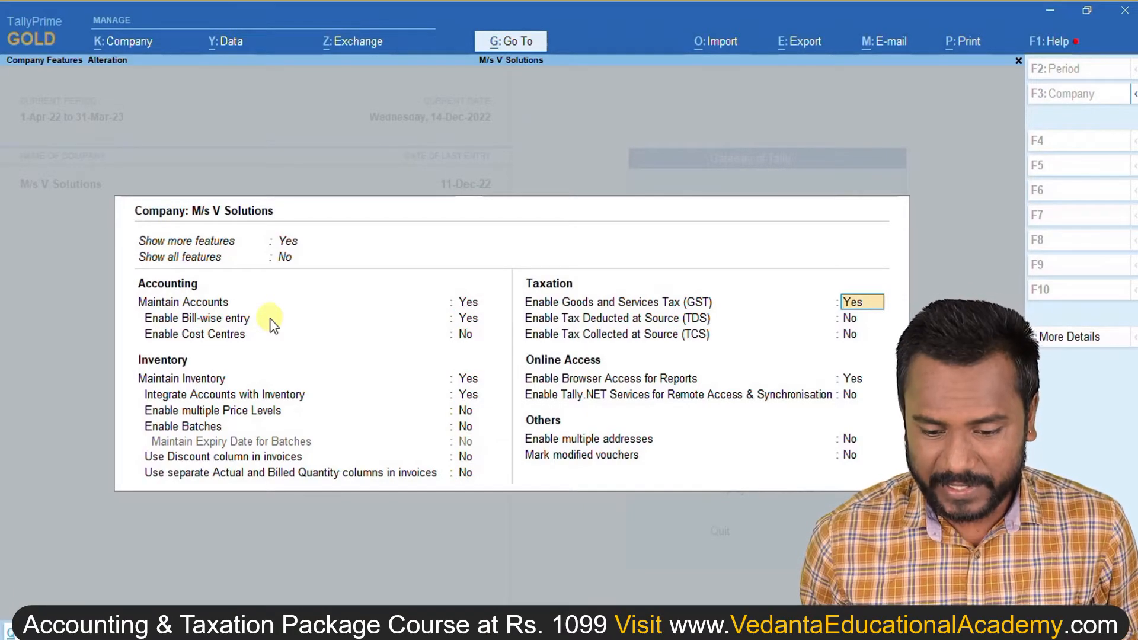
pyautogui.press('Return')
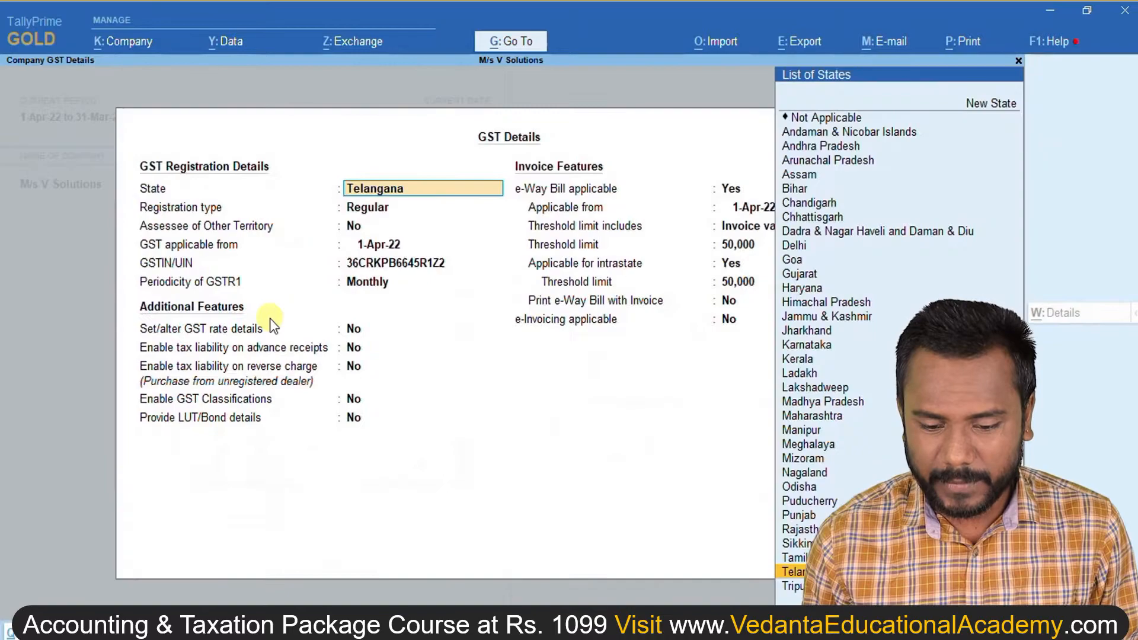
pyautogui.press('Return')
pyautogui.press('Return')
pyautogui.press('Return')
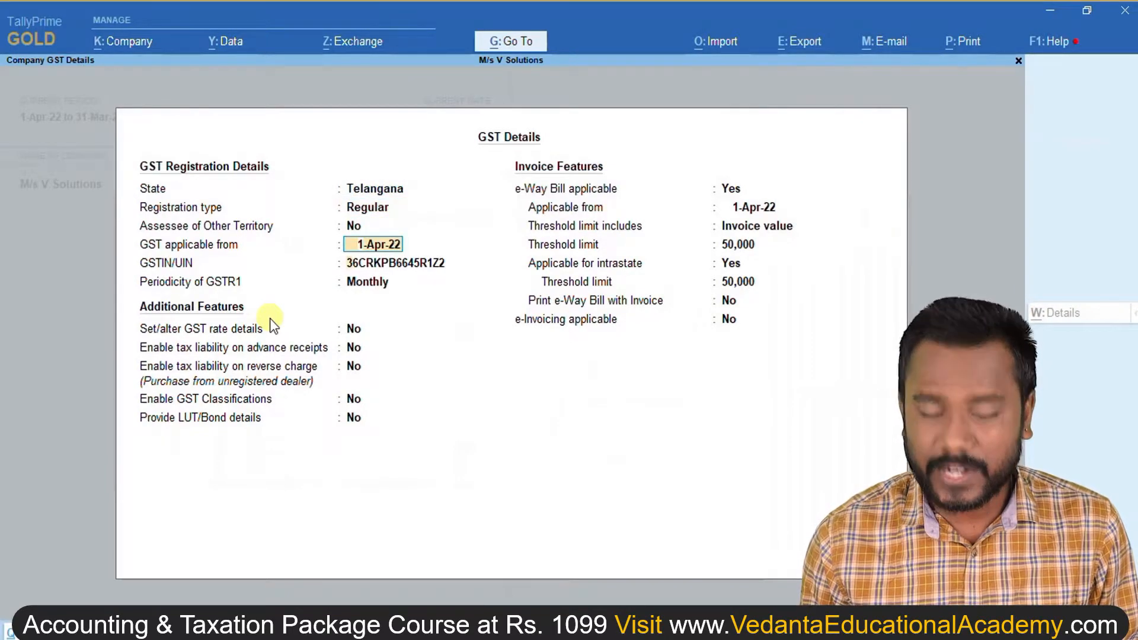
pyautogui.press('Return')
pyautogui.press('Return')
pyautogui.press('Return')
pyautogui.press('Return')
pyautogui.press('Return')
pyautogui.press('Return')
pyautogui.press('Return')
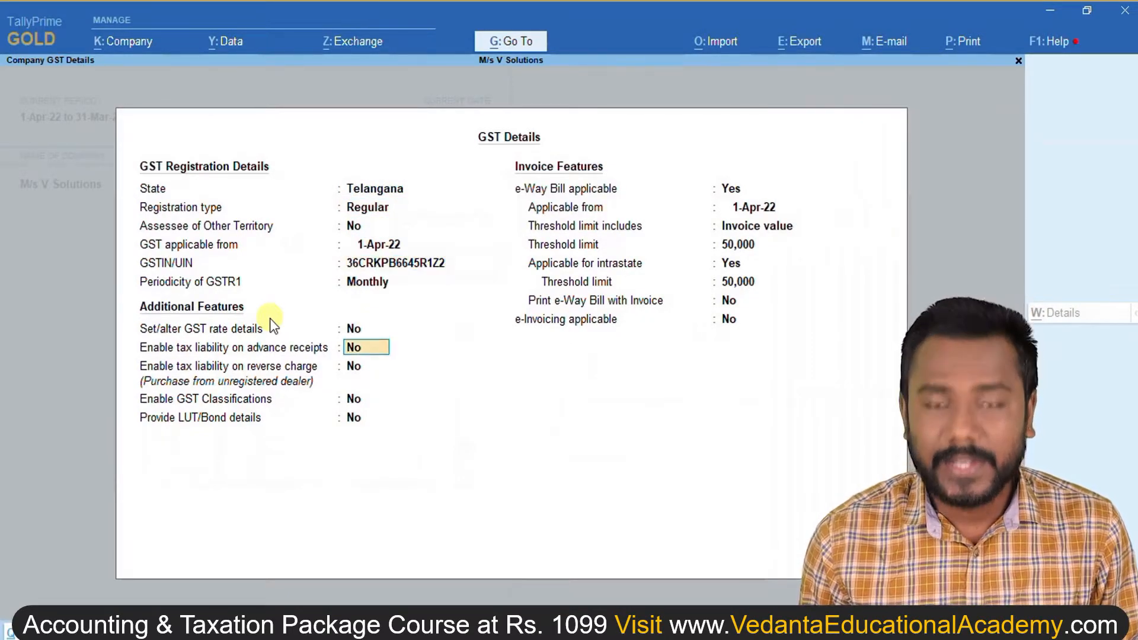
pyautogui.press('Return')
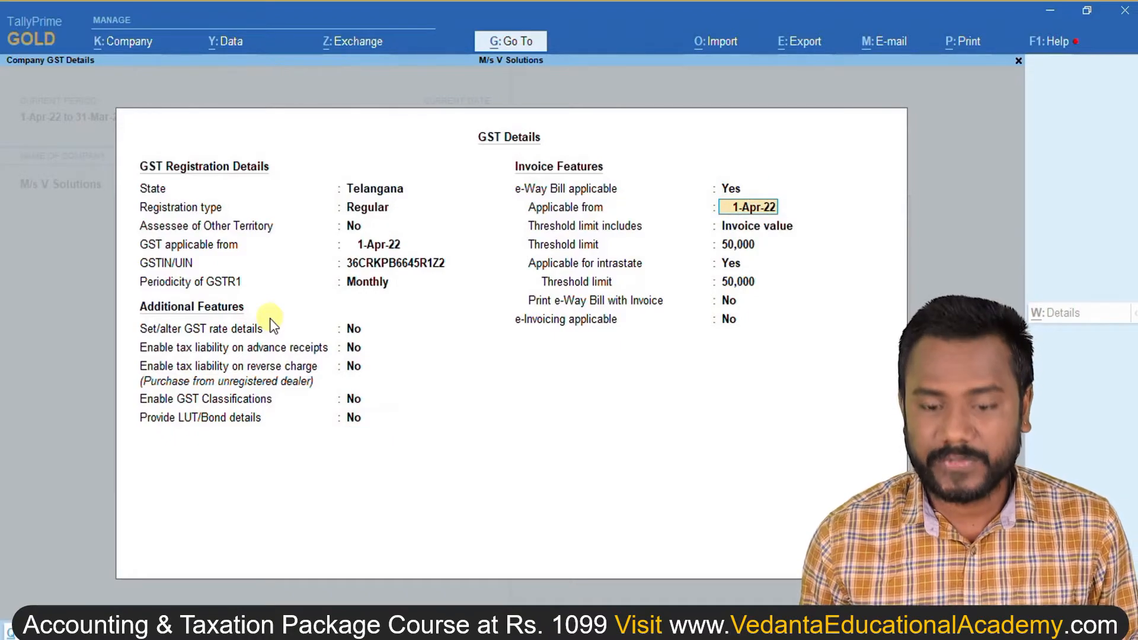
pyautogui.press('Return')
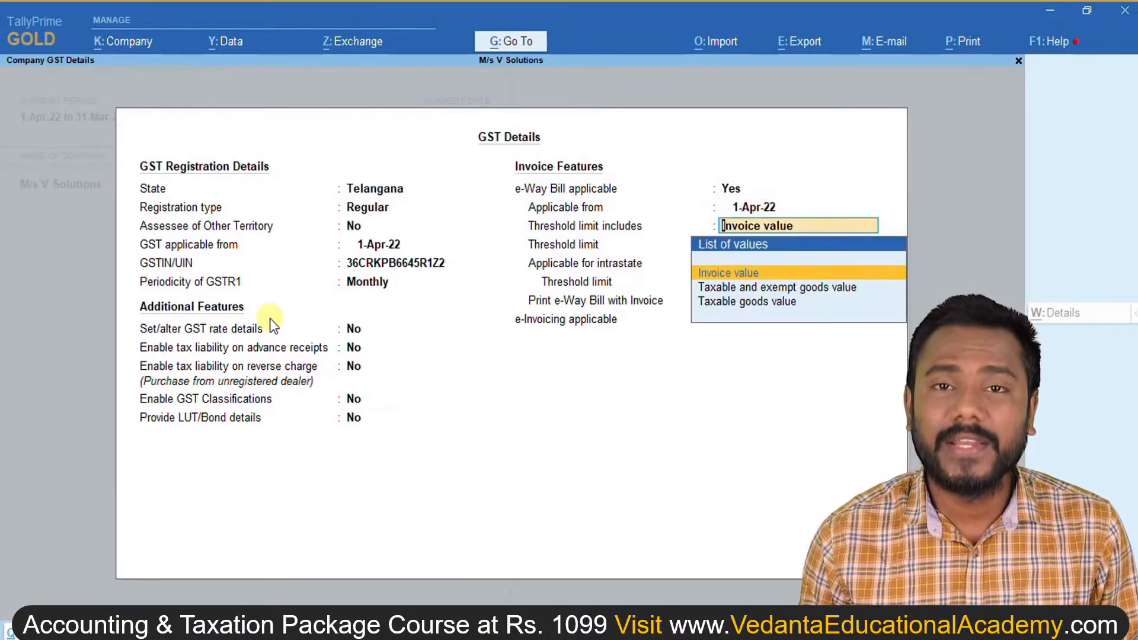
pyautogui.press('Return')
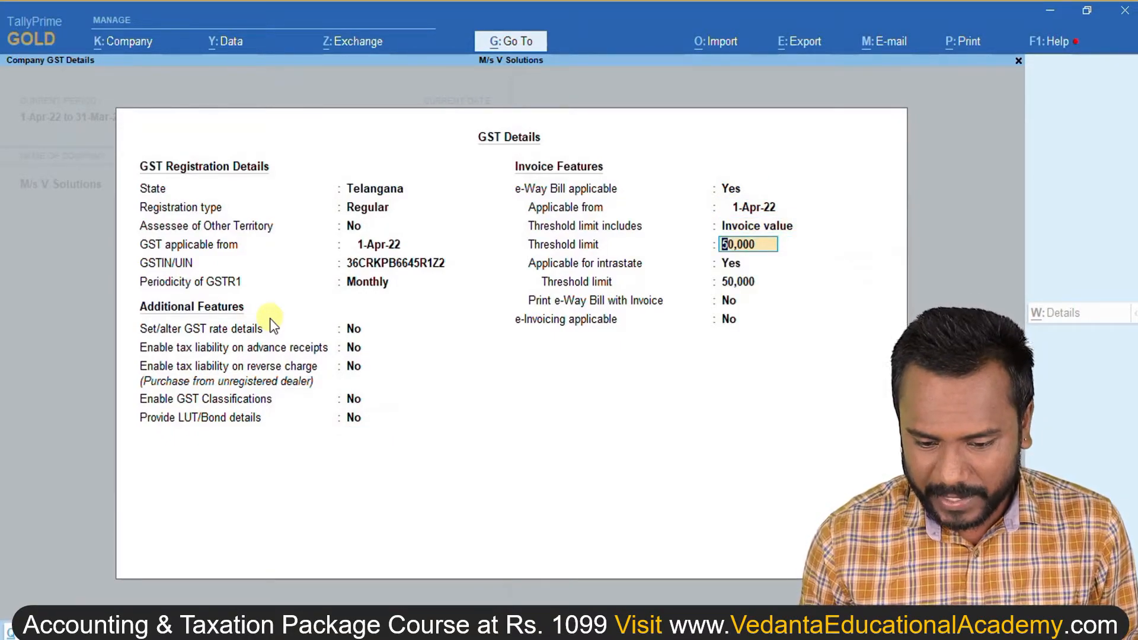
pyautogui.press('Return')
pyautogui.press('Return')
pyautogui.press('Return')
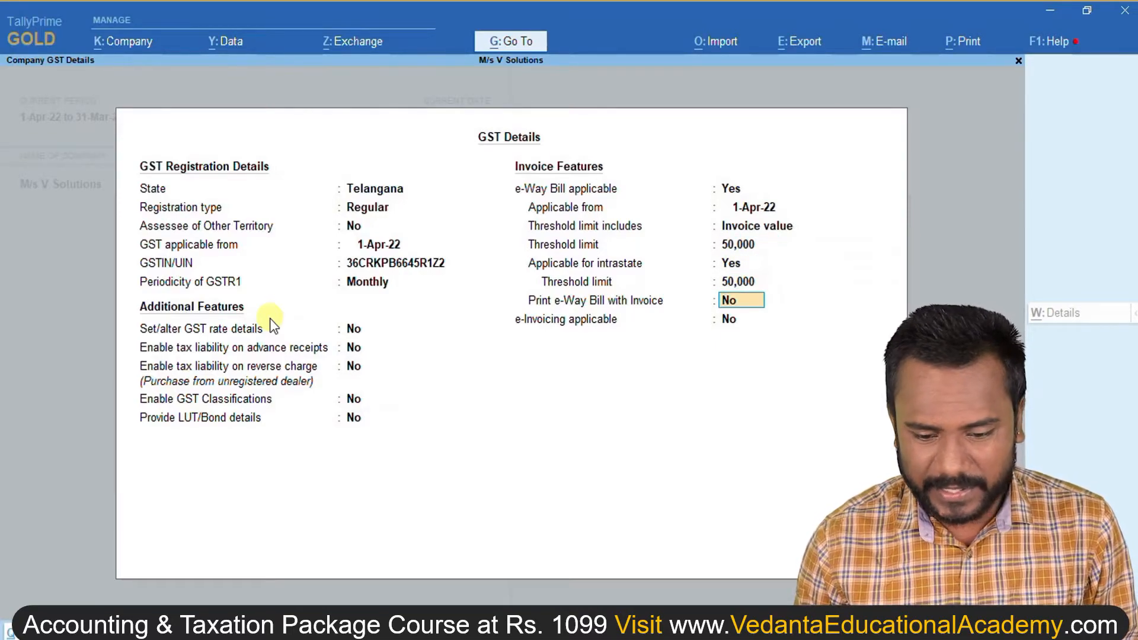
# - Make e-Invoicing applicable from 14-Dec-22 with Hyderabad as bill-from place, and save the features
pyautogui.write('y')
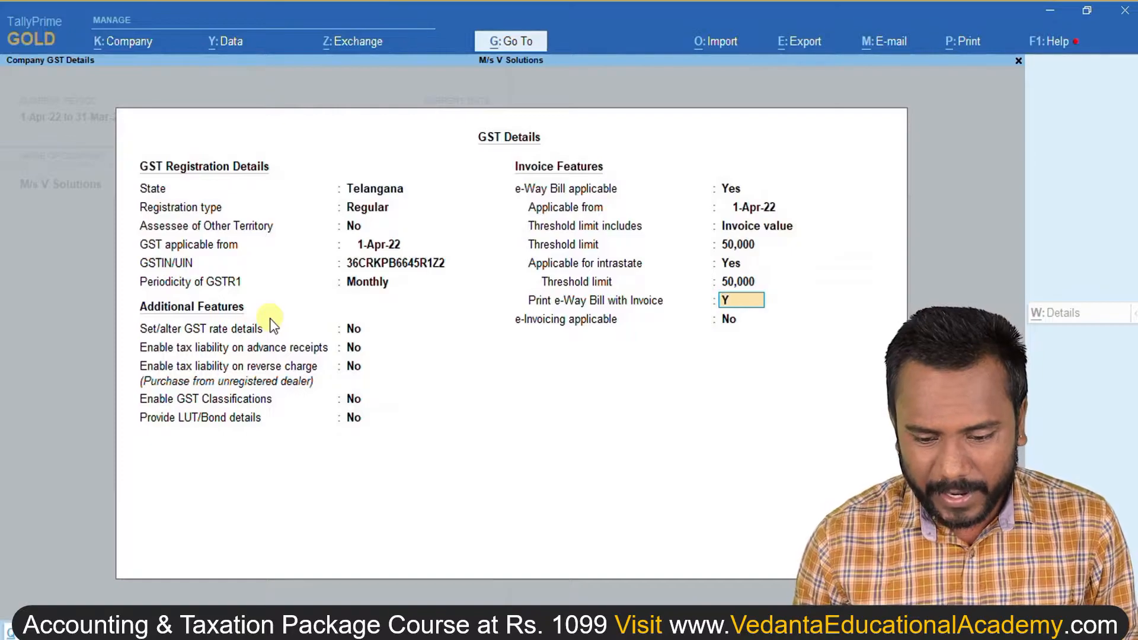
pyautogui.write('y')
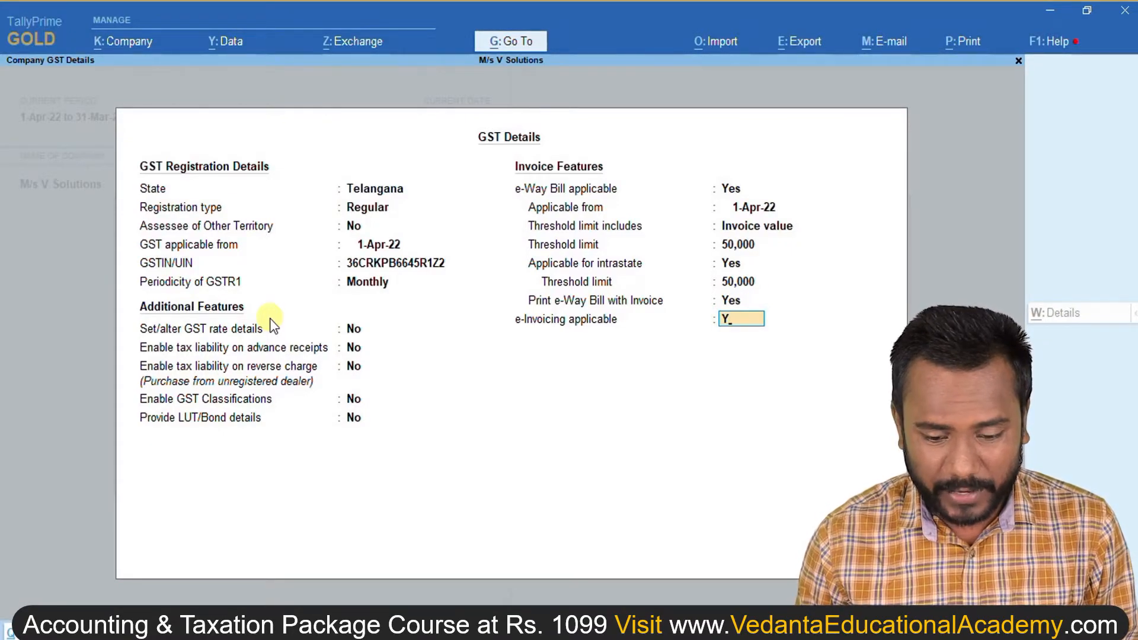
pyautogui.write('es')
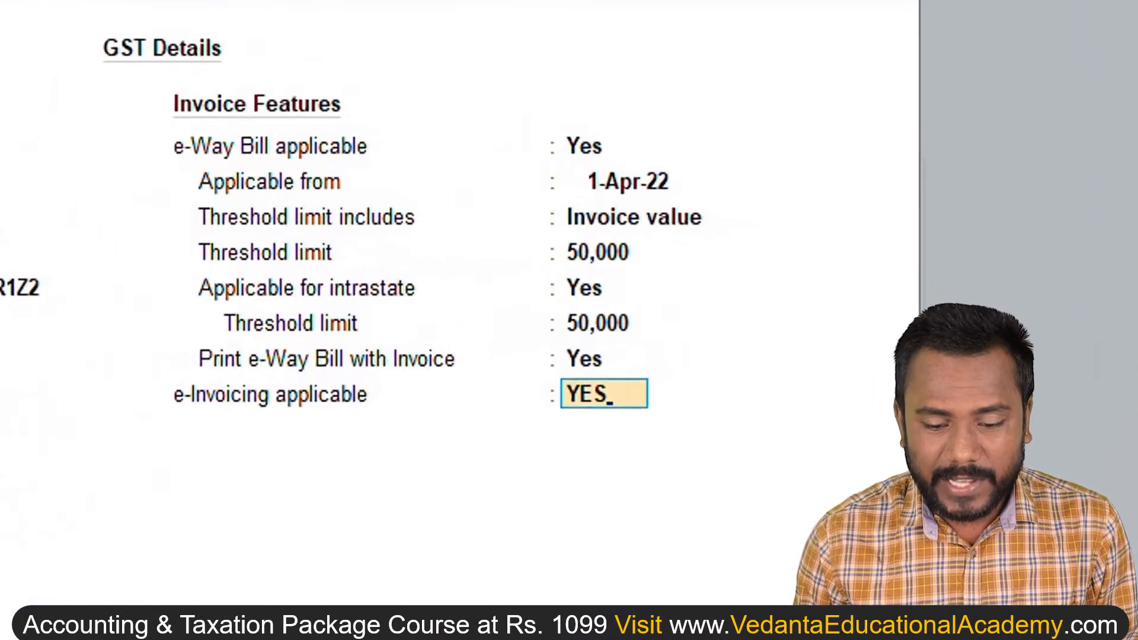
pyautogui.press('Return')
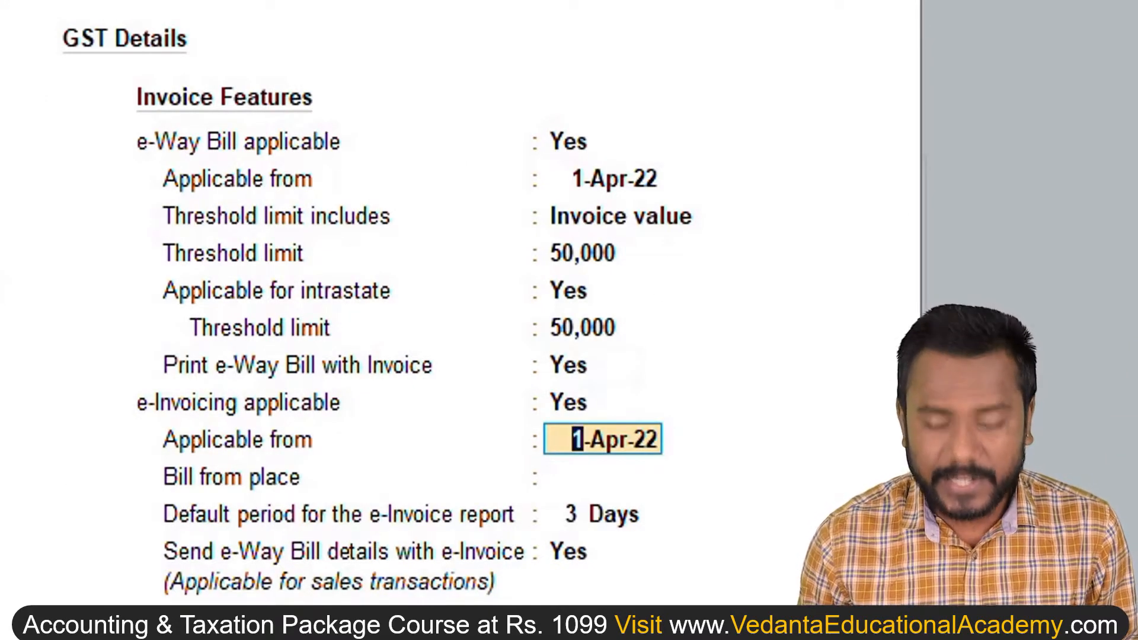
pyautogui.press('Return')
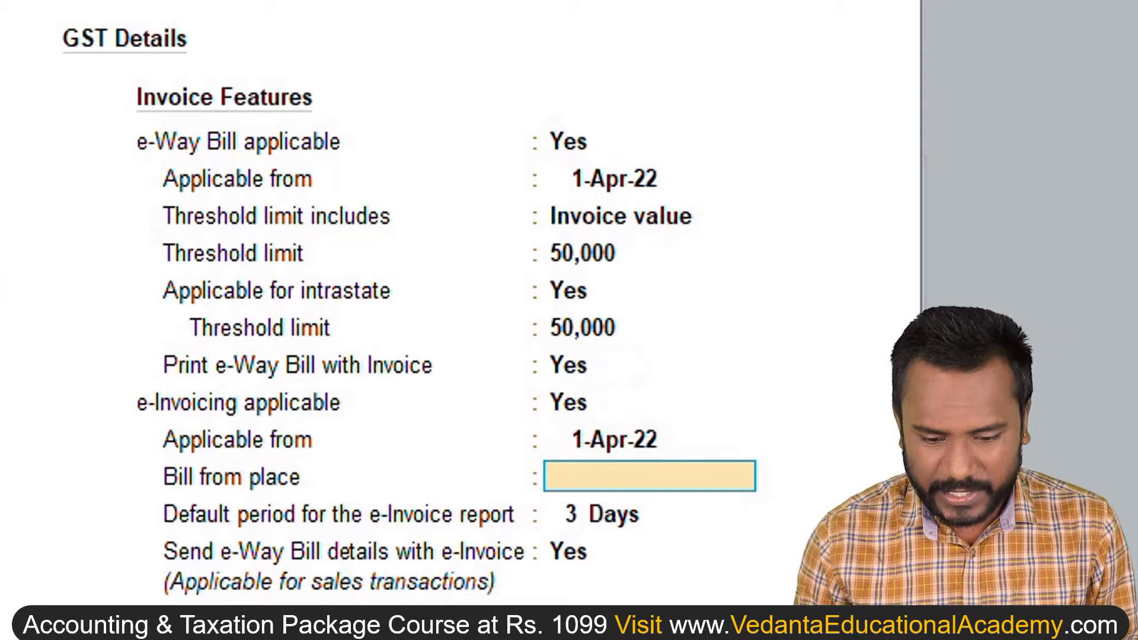
pyautogui.press('BackSpace')
pyautogui.write('14-')
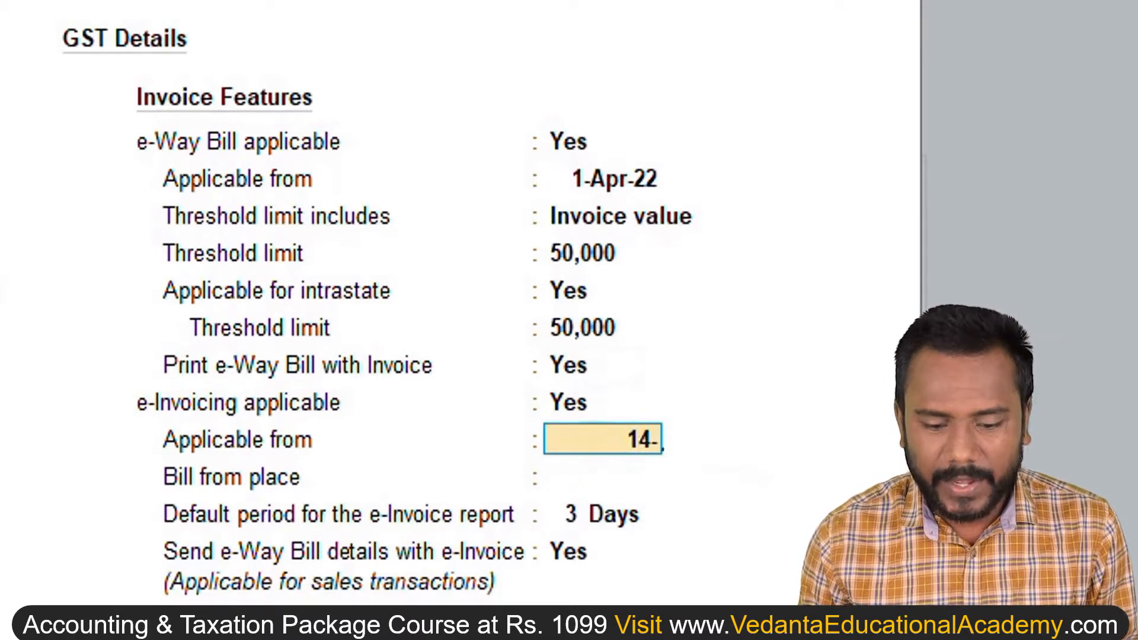
pyautogui.write('12')
pyautogui.press('Return')
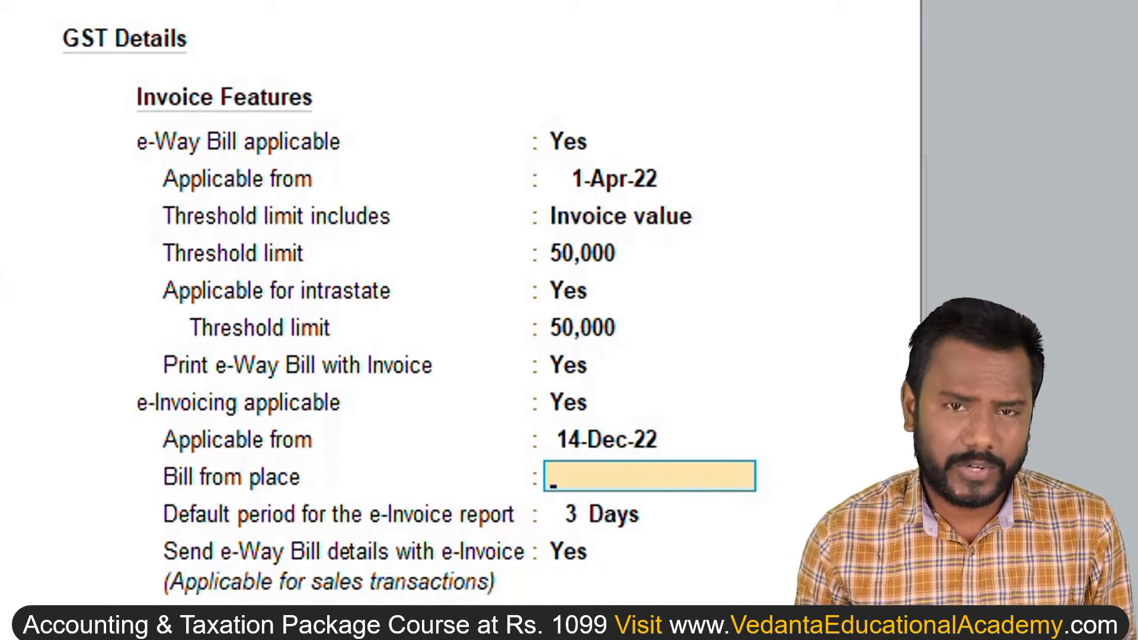
pyautogui.write('Hyderabad')
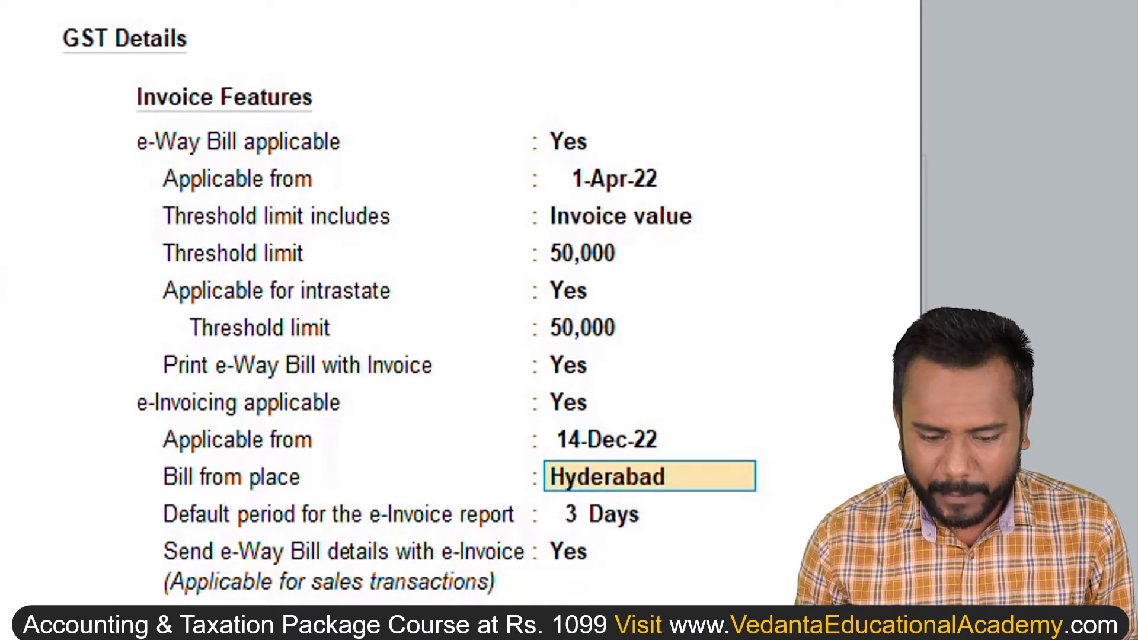
pyautogui.press('Return')
pyautogui.press('Return')
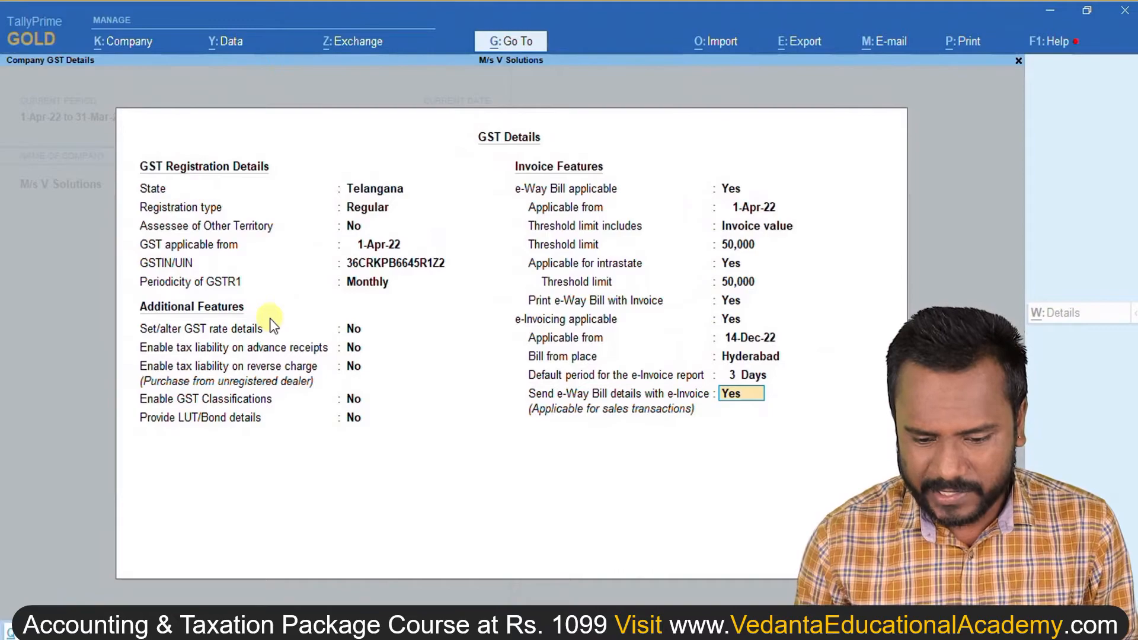
pyautogui.press('Return')
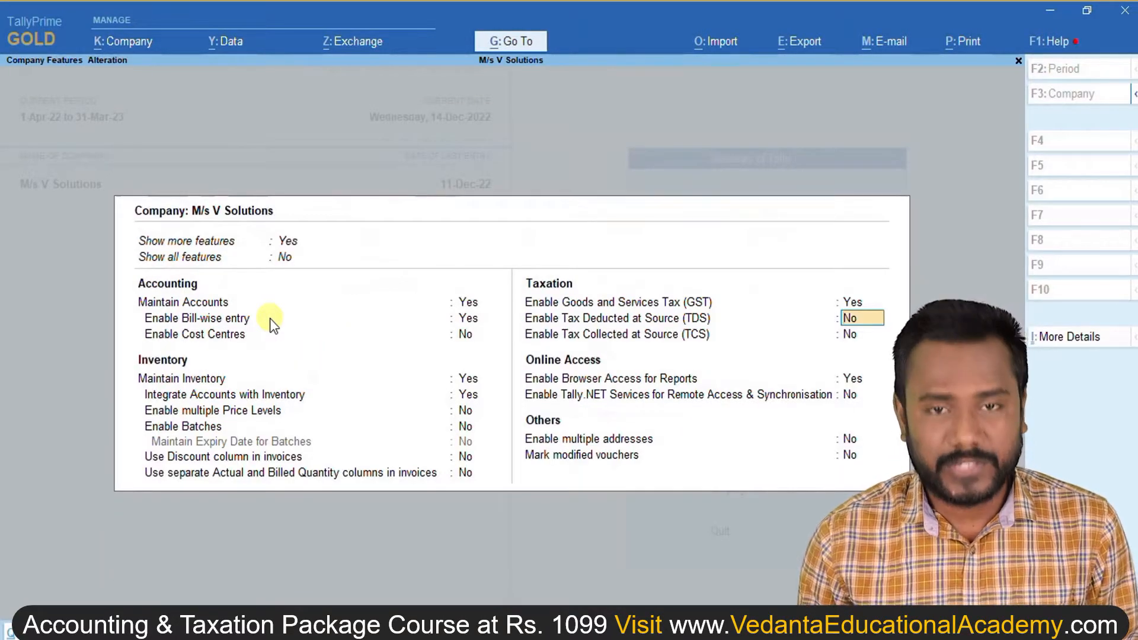
pyautogui.hotkey('ctrl', 'a')
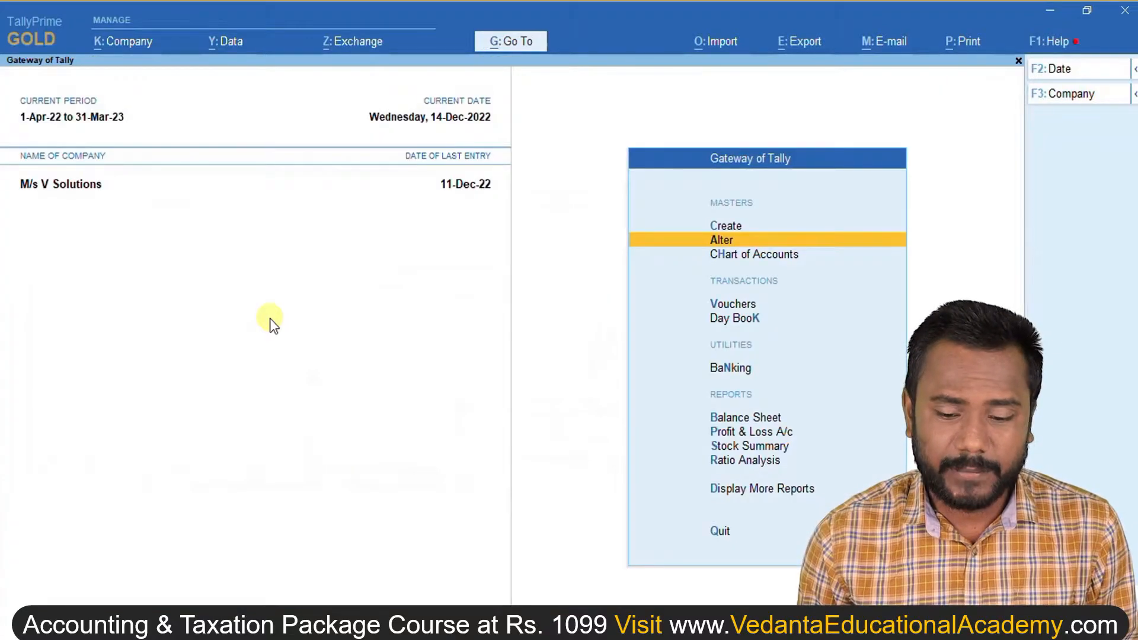
# - Open a Sales voucher with M/s Sahara Enterprises as the party
pyautogui.press('Down')
pyautogui.press('Down')
pyautogui.press('Return')
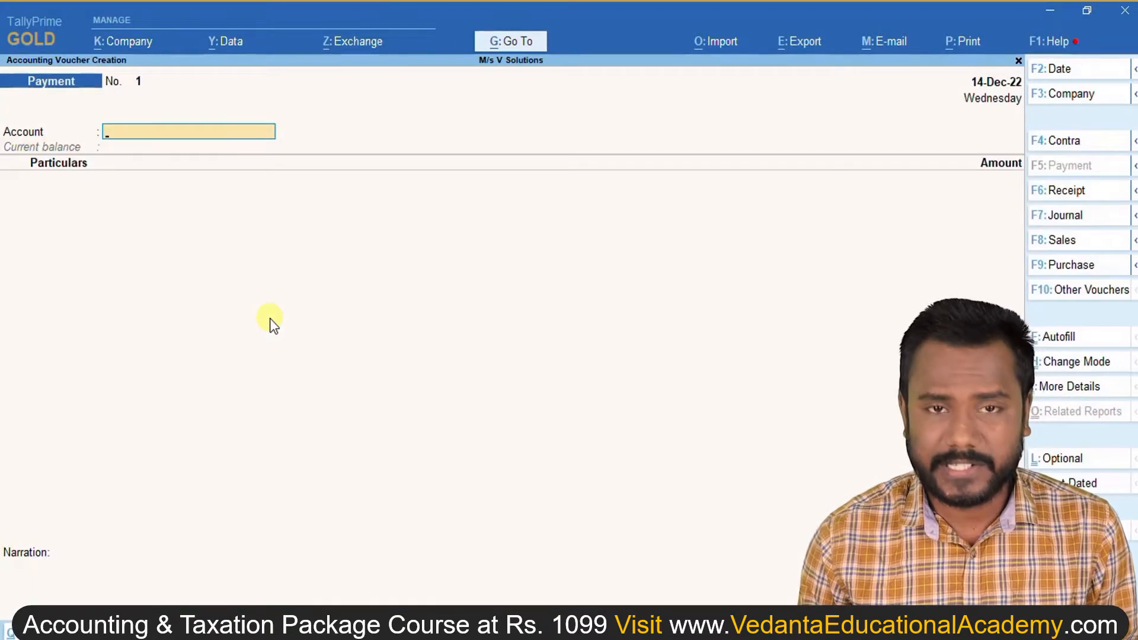
pyautogui.press('F8')
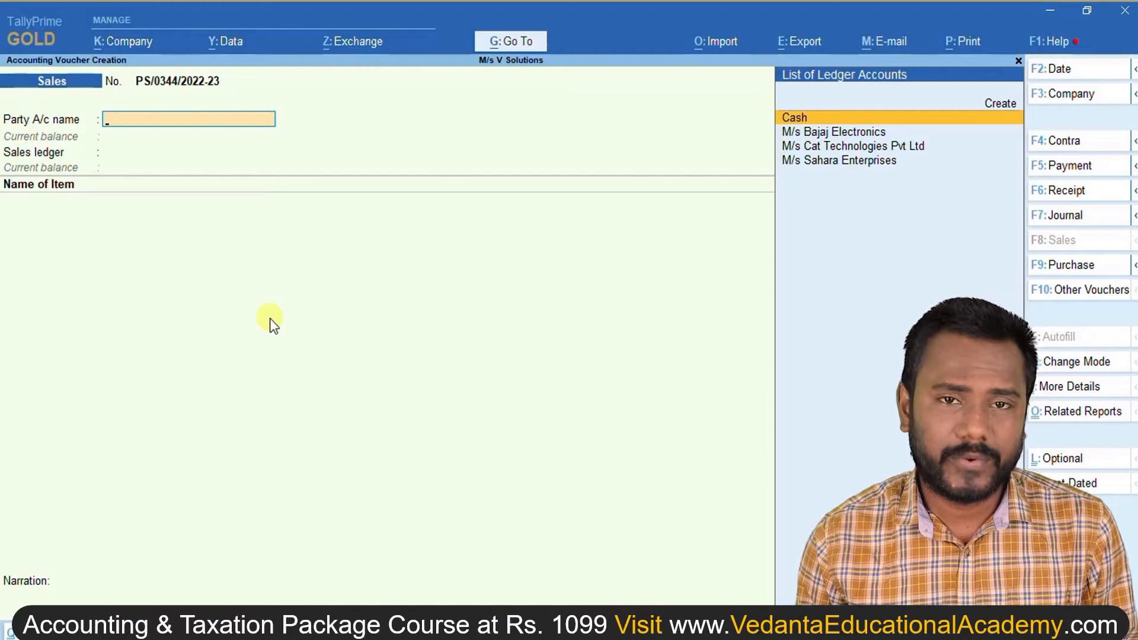
pyautogui.press('Down')
pyautogui.press('Down')
pyautogui.press('Down')
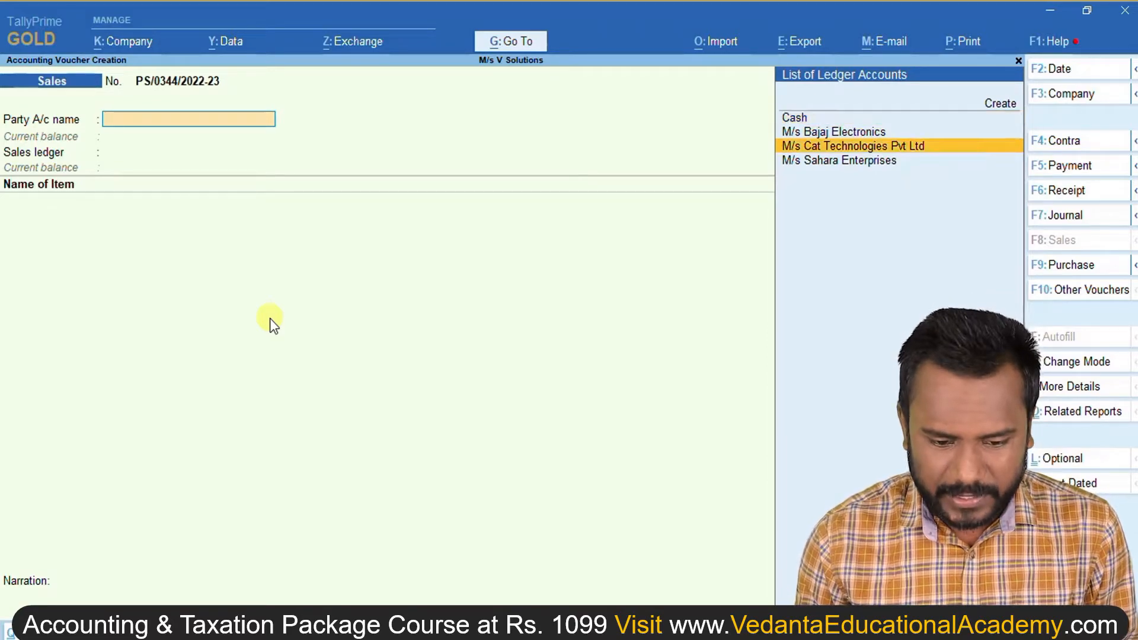
pyautogui.press('Return')
# - Record Mumbai as dispatch destination with the motor vehicle number, and accept the party details
pyautogui.press('Return')
pyautogui.press('Return')
pyautogui.press('Return')
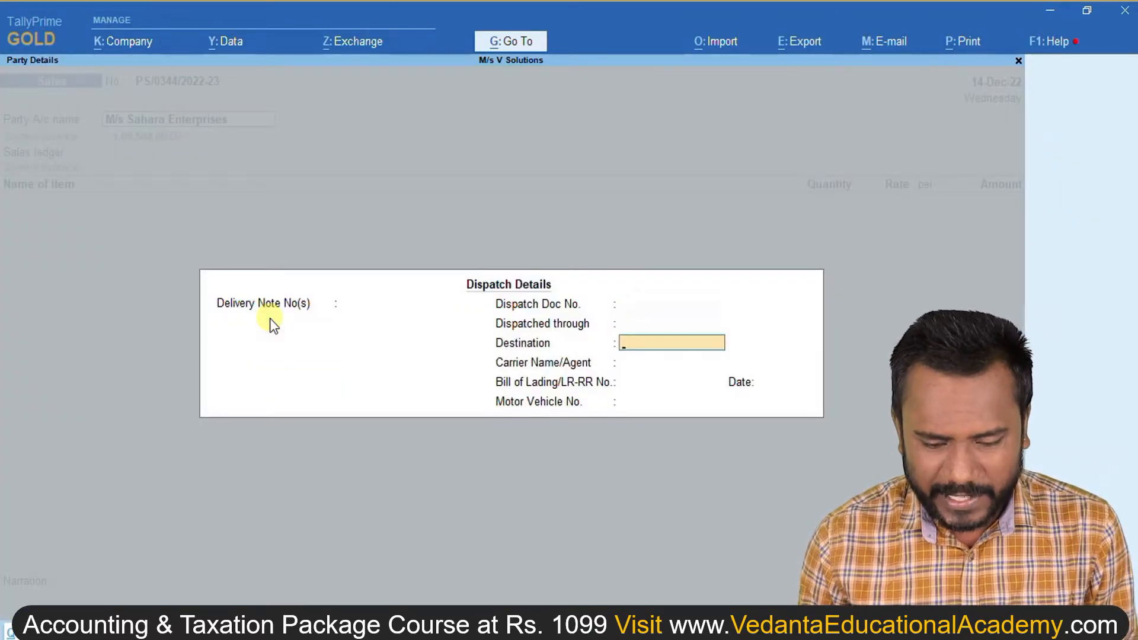
pyautogui.write('Mumbai')
pyautogui.press('Return')
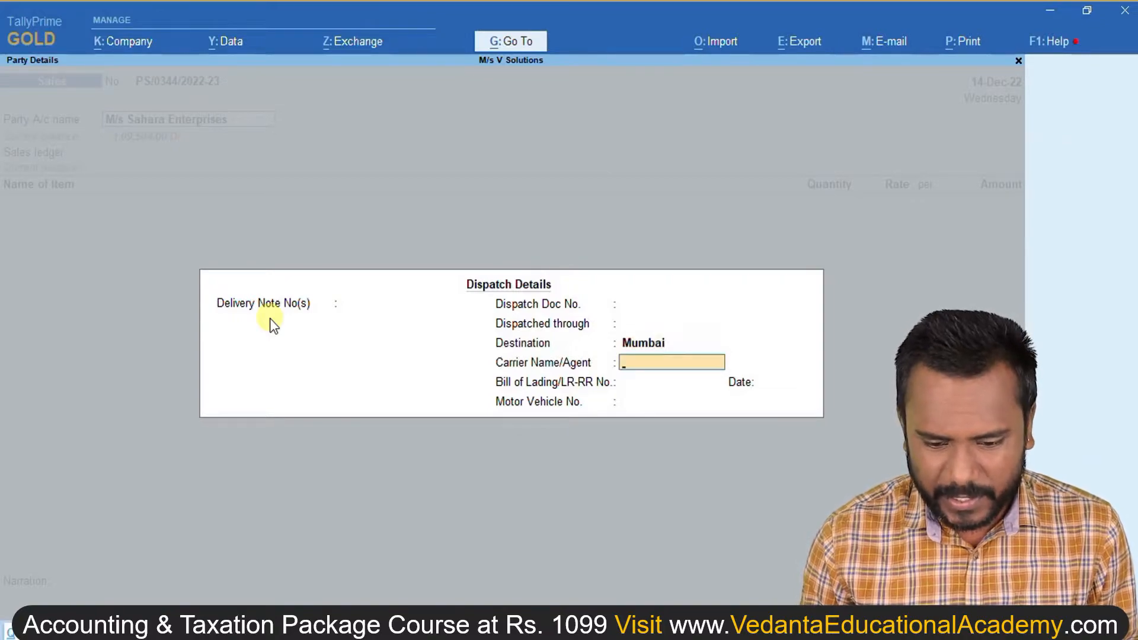
pyautogui.press('Return')
pyautogui.press('Return')
pyautogui.press('Return')
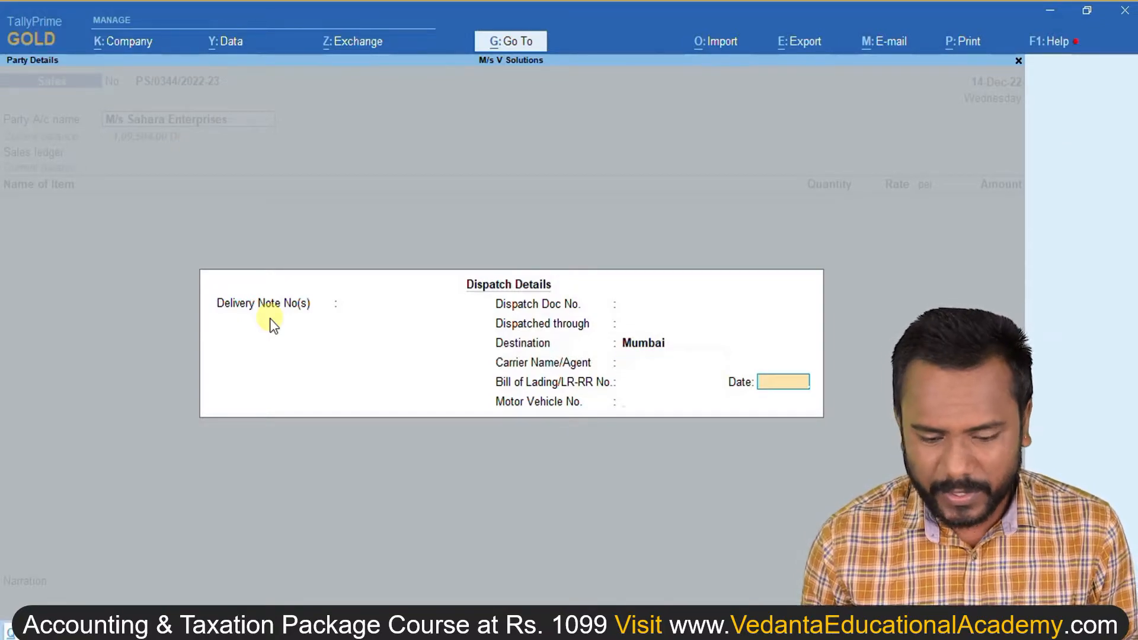
pyautogui.write('Ts10ef5151')
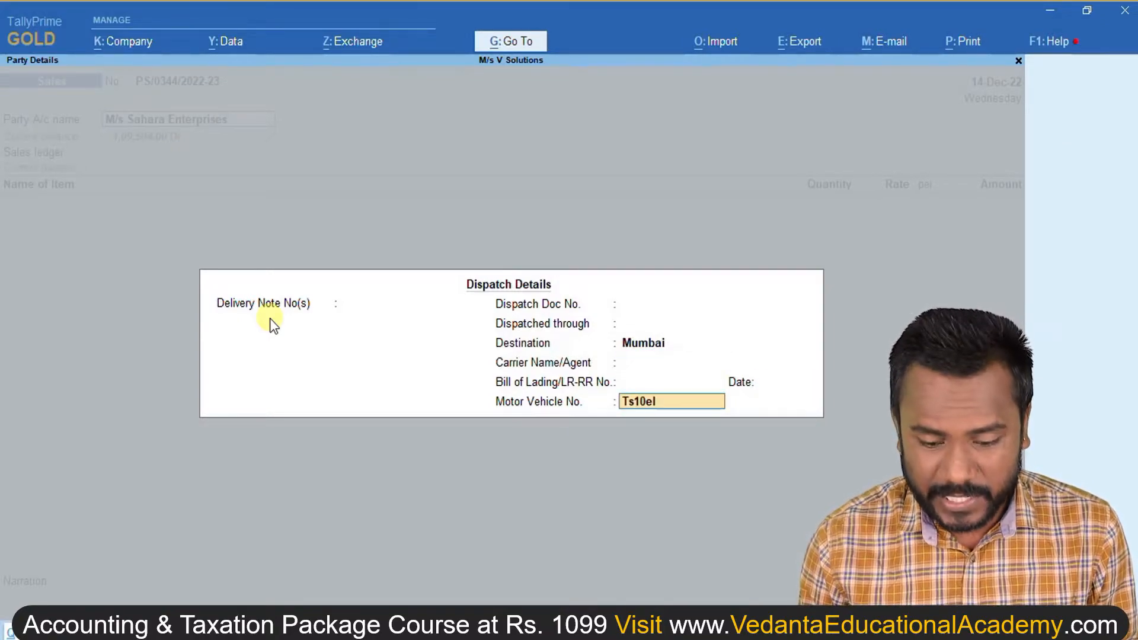
pyautogui.press('Return')
pyautogui.press('Return')
pyautogui.press('Return')
pyautogui.press('Return')
pyautogui.press('Return')
pyautogui.press('Return')
pyautogui.press('Return')
pyautogui.press('Return')
pyautogui.press('Return')
pyautogui.press('Return')
pyautogui.press('Return')
pyautogui.press('Return')
pyautogui.press('Return')
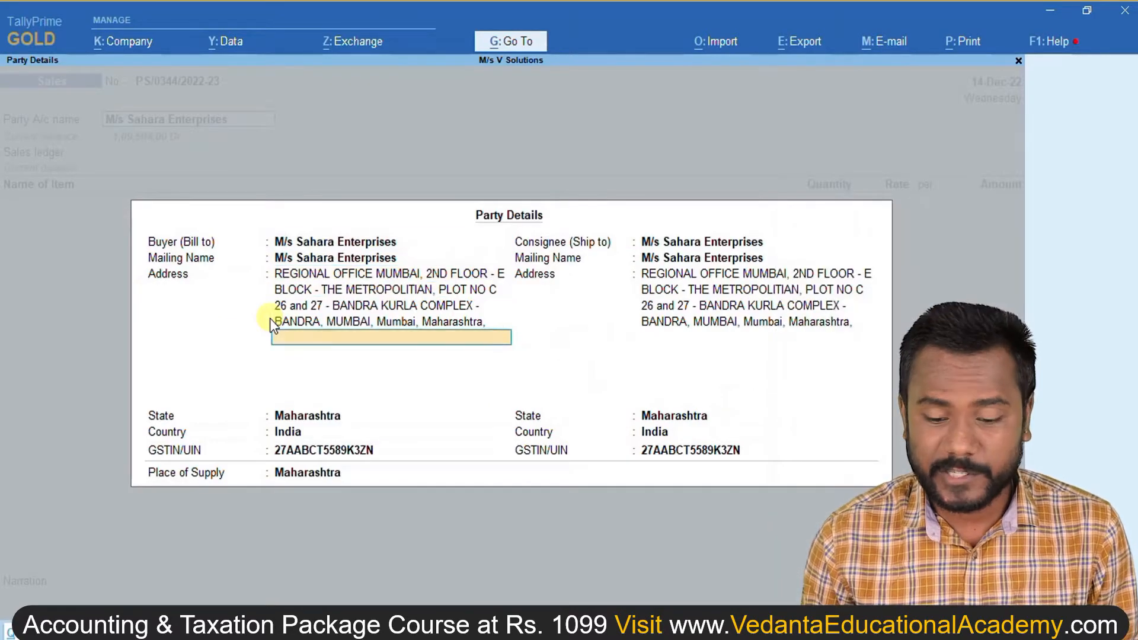
pyautogui.press('Return')
pyautogui.press('Return')
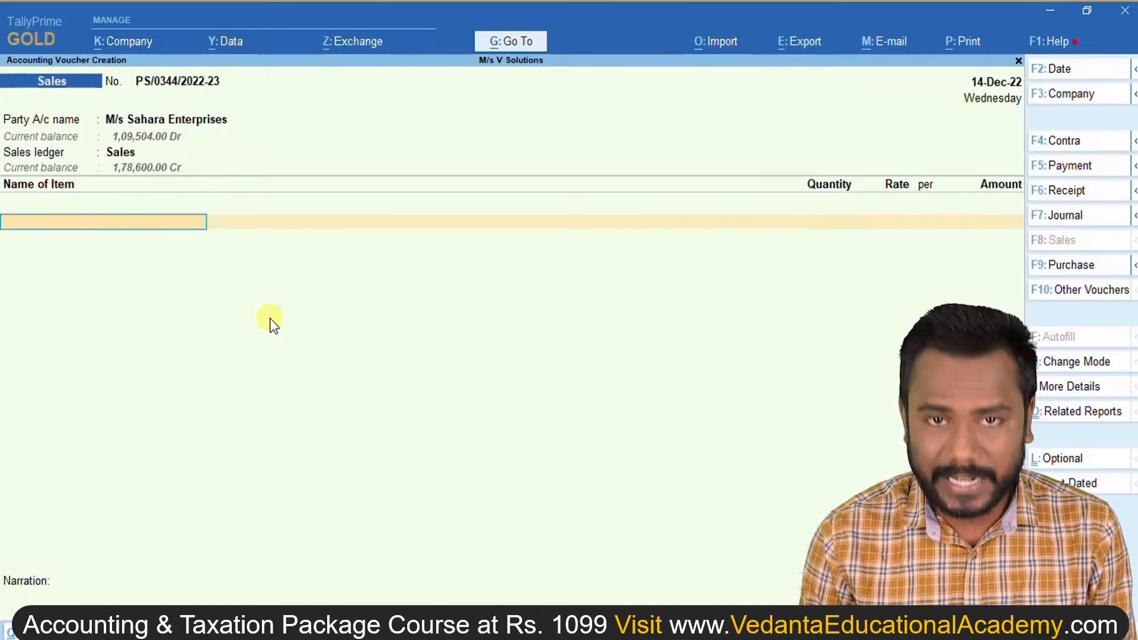
pyautogui.press('Down')
pyautogui.press('Down')
pyautogui.press('Down')
pyautogui.press('Down')
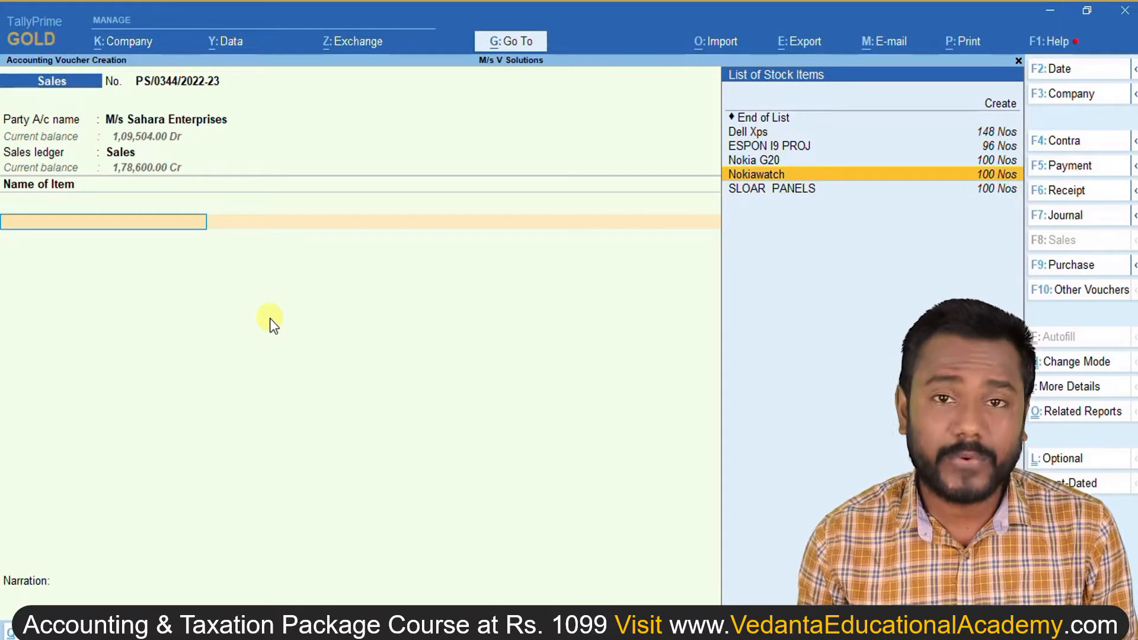
# - Add 12 Nokiawatch at a rate of 2,500
pyautogui.press('Return')
pyautogui.press('Return')
pyautogui.write('12')
pyautogui.press('Return')
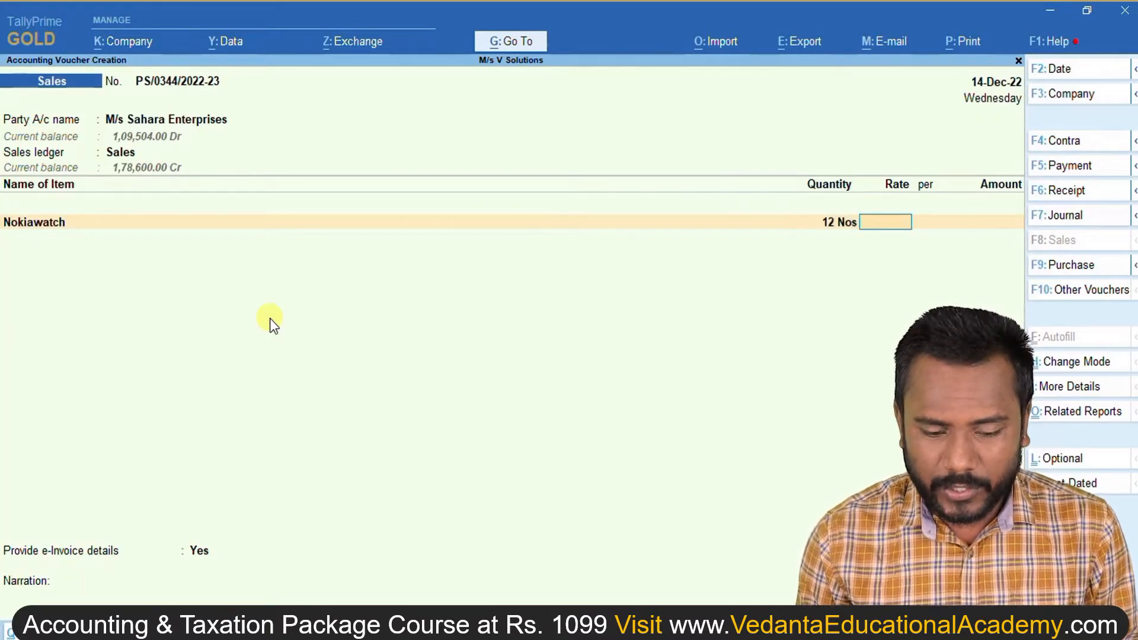
pyautogui.write('2500')
pyautogui.press('Return')
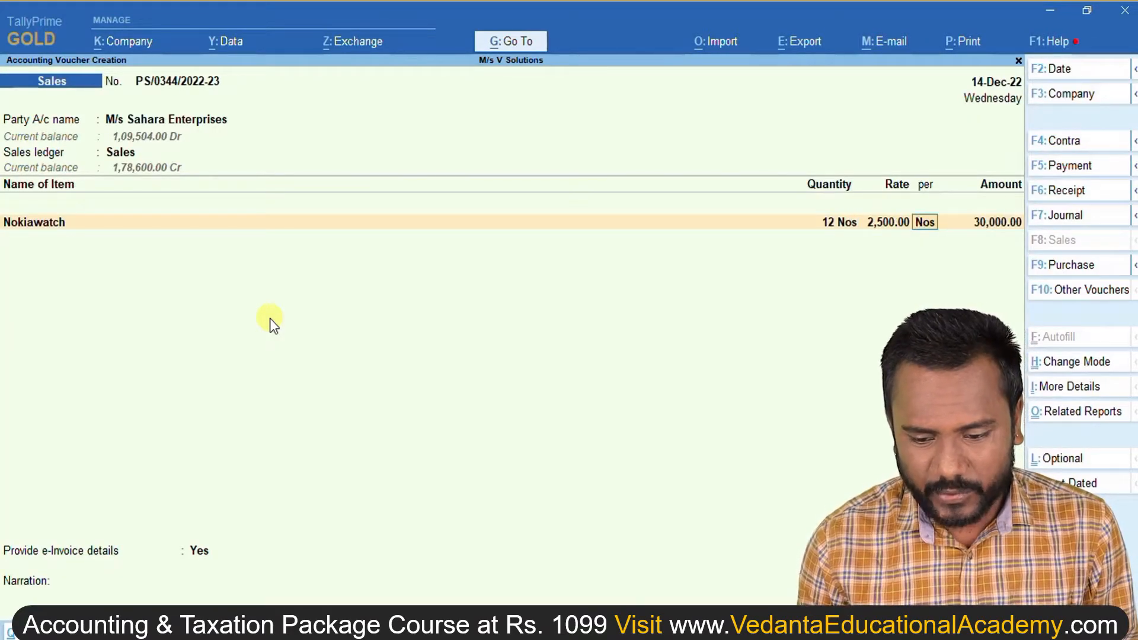
# - Add 2 ESPON I9 PROJ at 38,500 and the IGST ledger for 19,260
pyautogui.press('Return')
pyautogui.press('Return')
pyautogui.press('Down')
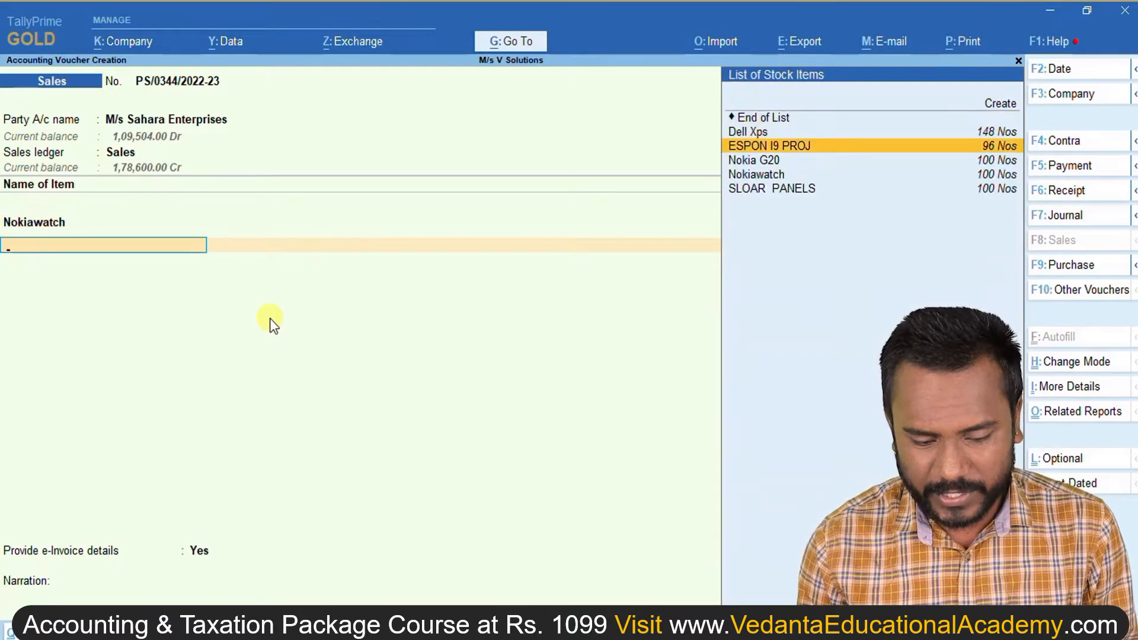
pyautogui.press('Return')
pyautogui.press('Return')
pyautogui.write('2')
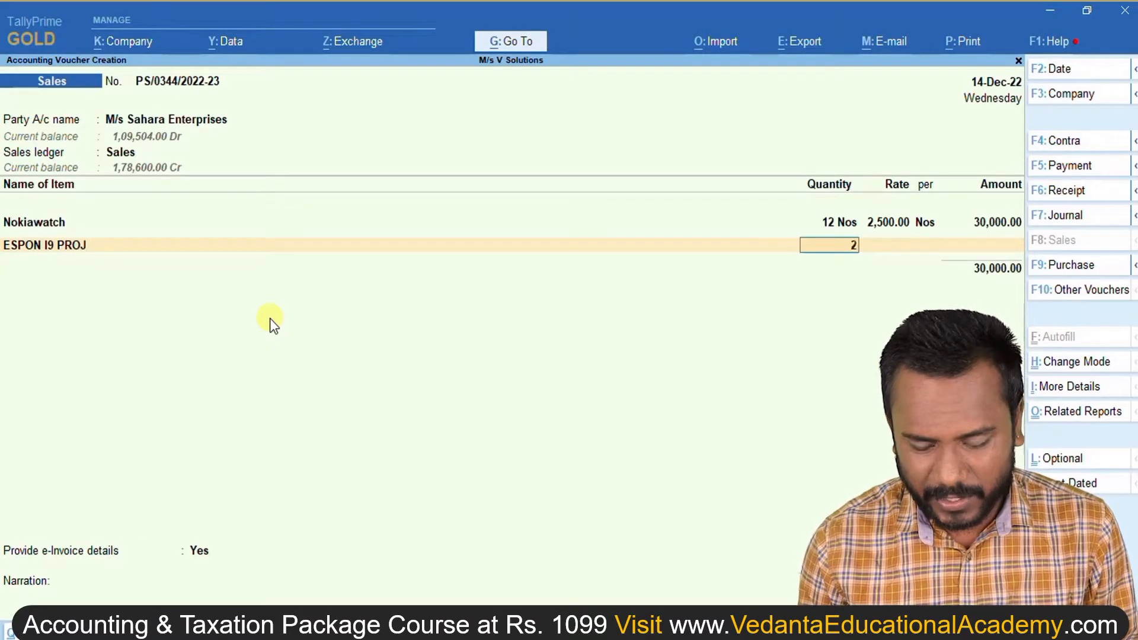
pyautogui.press('Return')
pyautogui.press('Return')
pyautogui.press('Return')
pyautogui.press('Return')
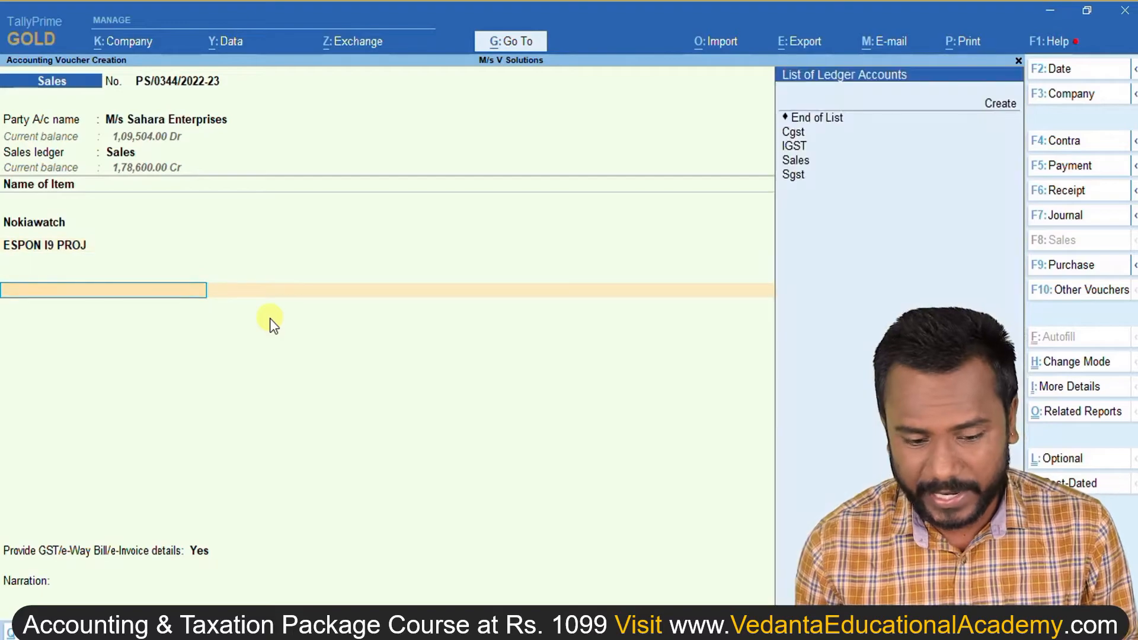
pyautogui.press('Down')
pyautogui.press('Down')
pyautogui.press('Return')
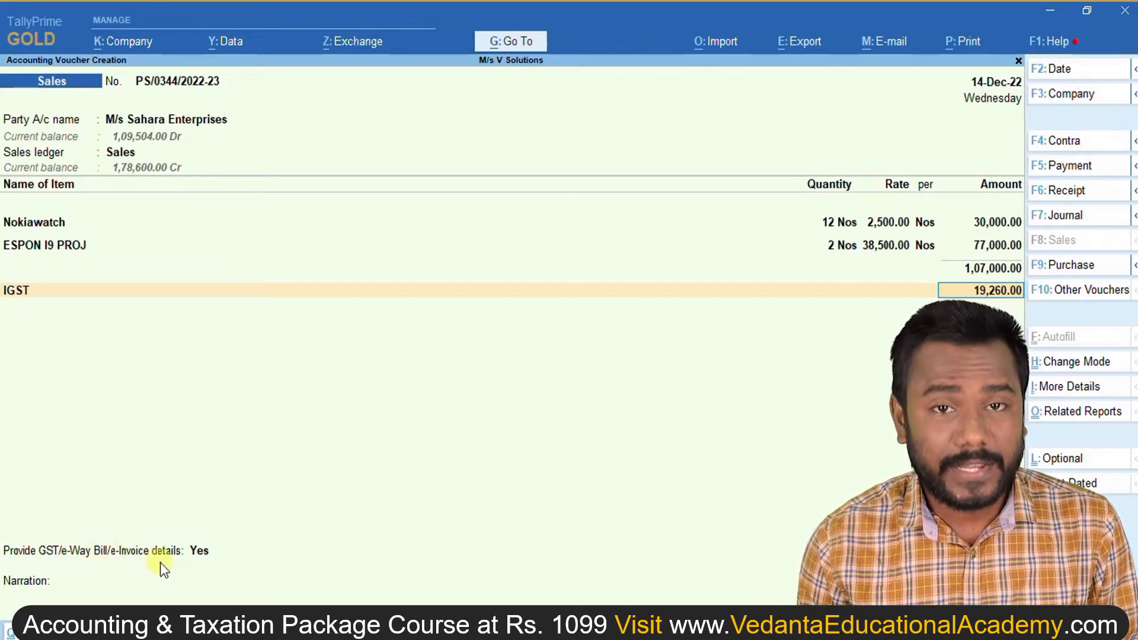
pyautogui.click(207, 554)
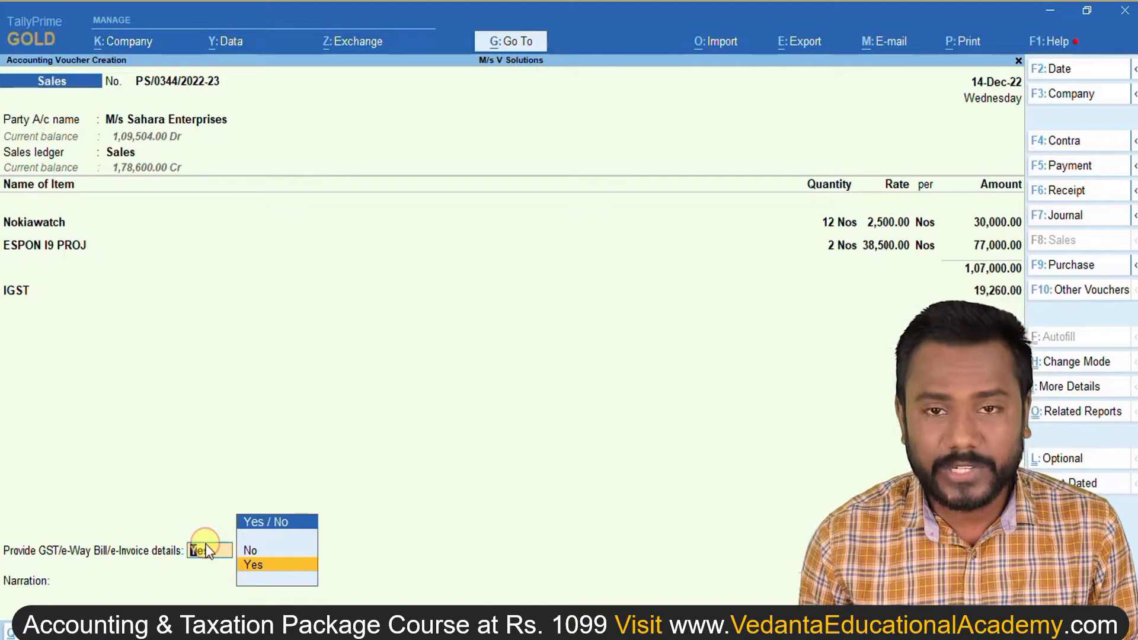
# - Fill the e-Way Bill details with Road mode, the vehicle number and Regular vehicle type
pyautogui.click(208, 551)
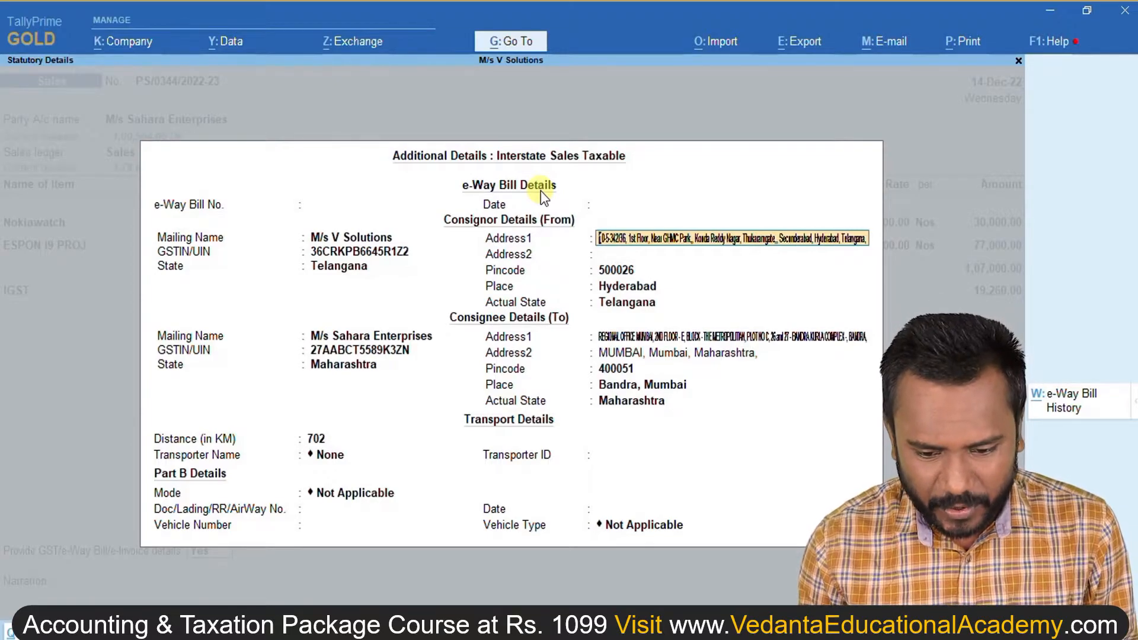
pyautogui.press('Return')
pyautogui.press('Return')
pyautogui.press('Return')
pyautogui.press('Return')
pyautogui.press('Return')
pyautogui.press('Return')
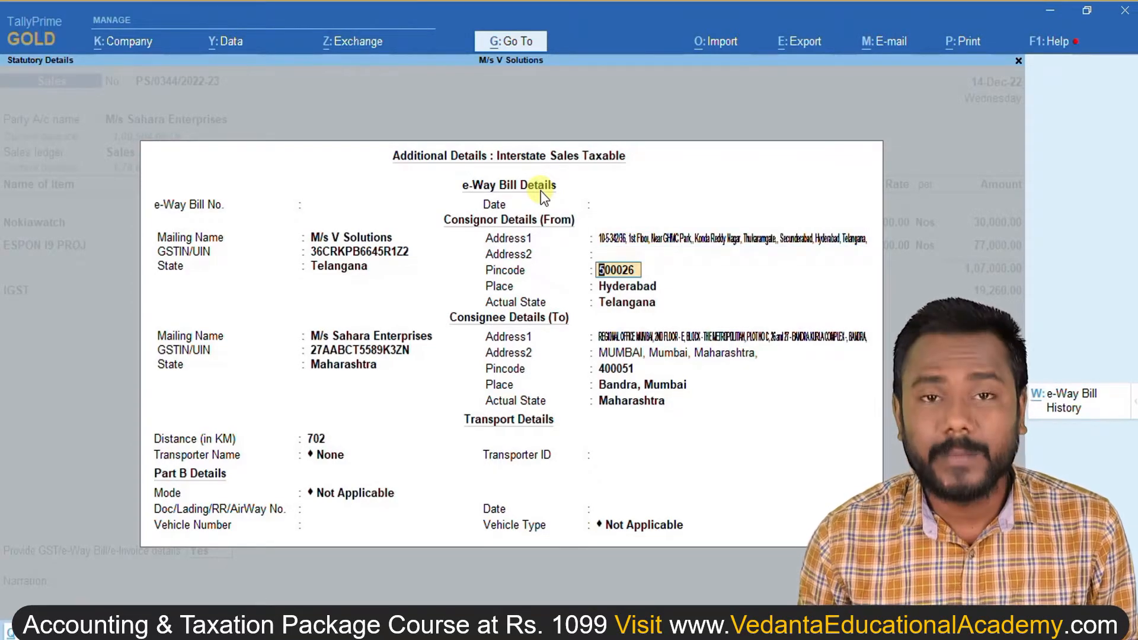
pyautogui.press('Return')
pyautogui.press('Return')
pyautogui.press('Return')
pyautogui.press('Return')
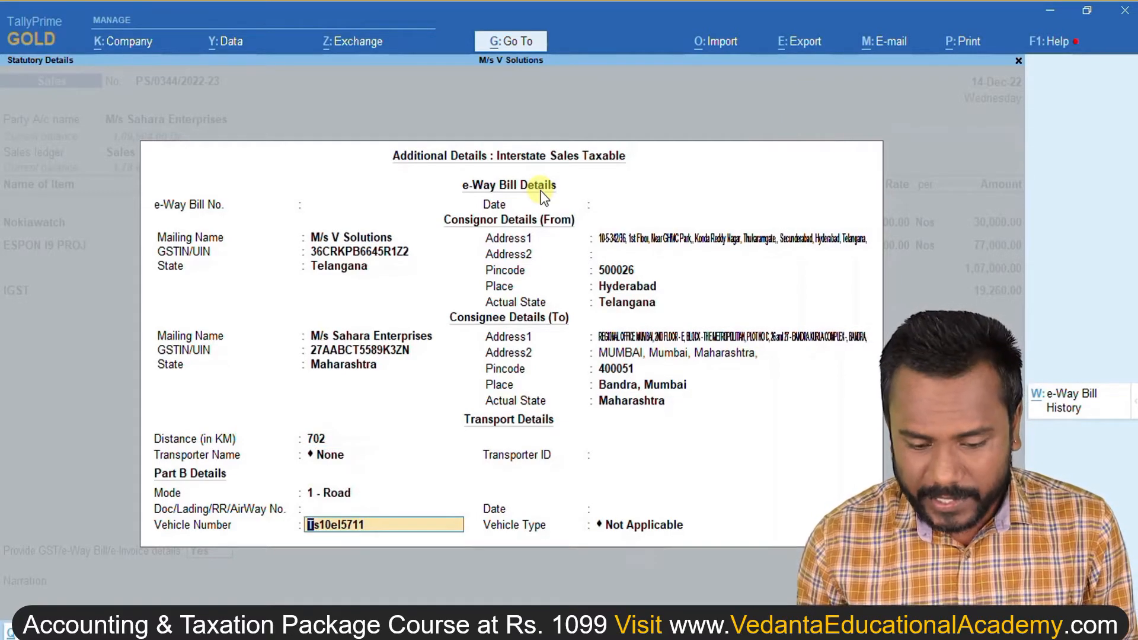
pyautogui.press('Return')
pyautogui.press('Down')
pyautogui.press('Down')
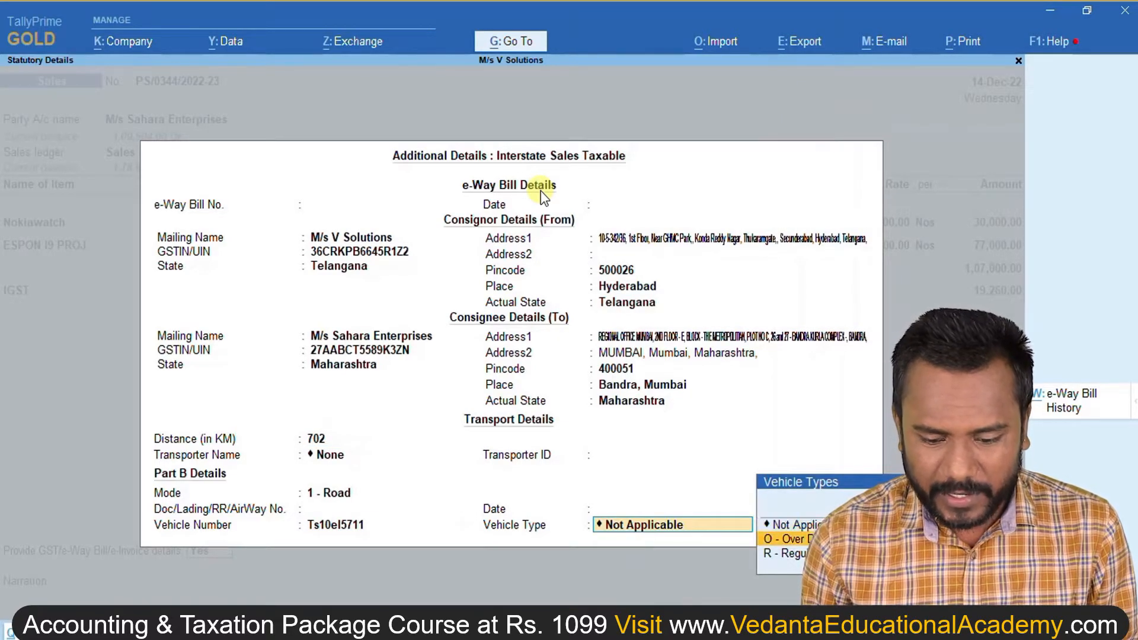
pyautogui.press('Return')
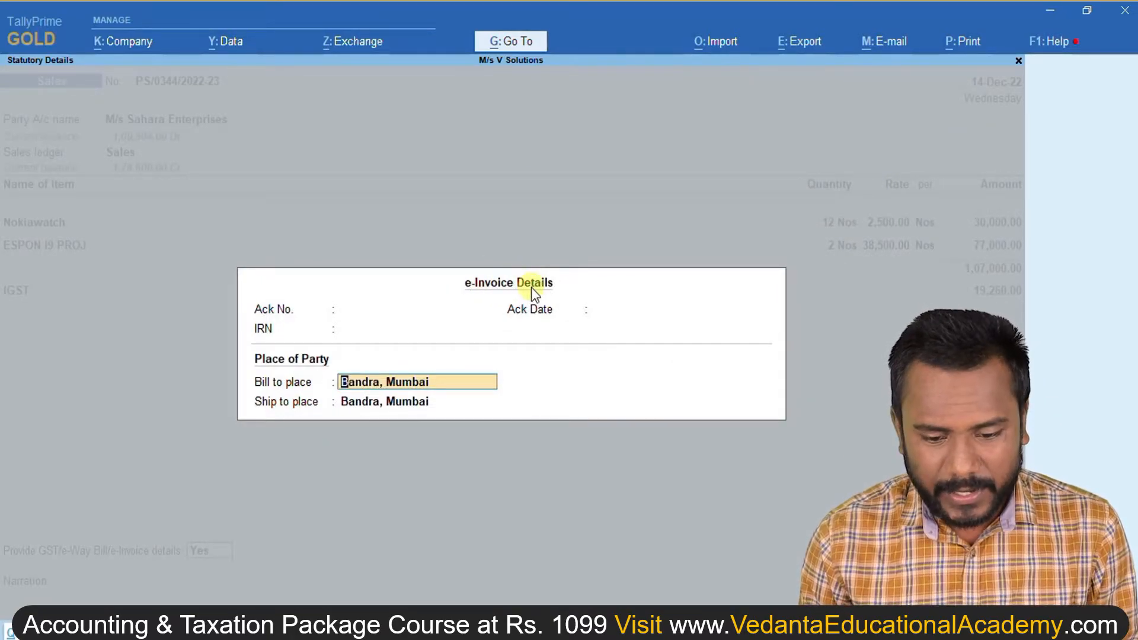
# - Keep Bandra, Mumbai as bill-to and ship-to place and proceed to save the voucher
pyautogui.press('Return')
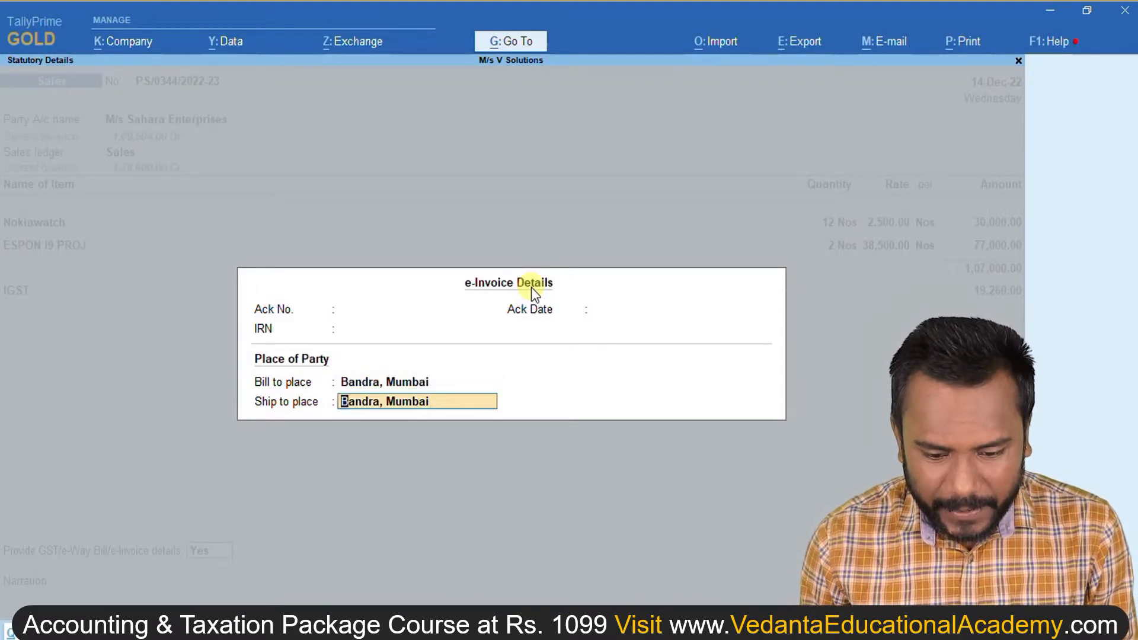
pyautogui.press('Return')
pyautogui.press('Return')
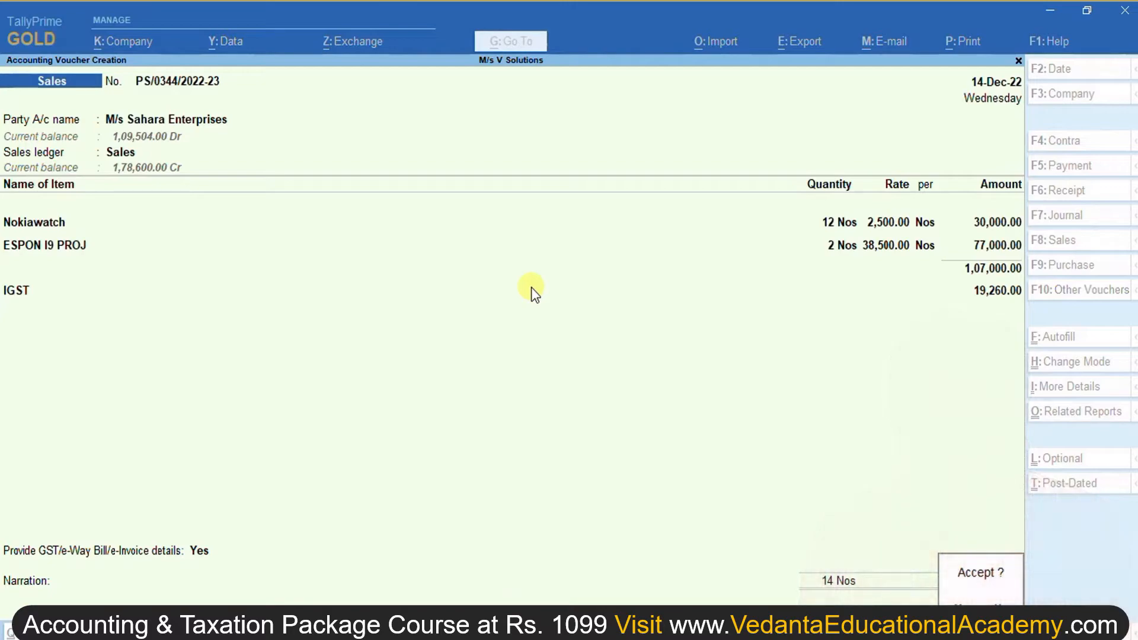
pyautogui.press('Return')
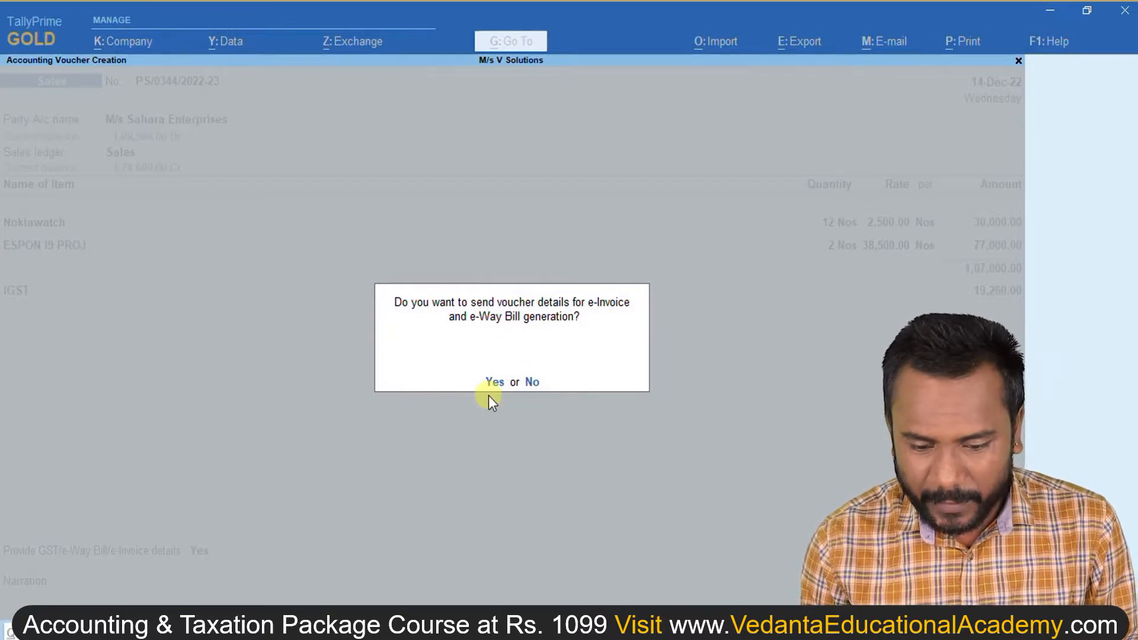
# - Send the voucher for e-Invoice generation, logging in with the API user name and password
pyautogui.press('Return')
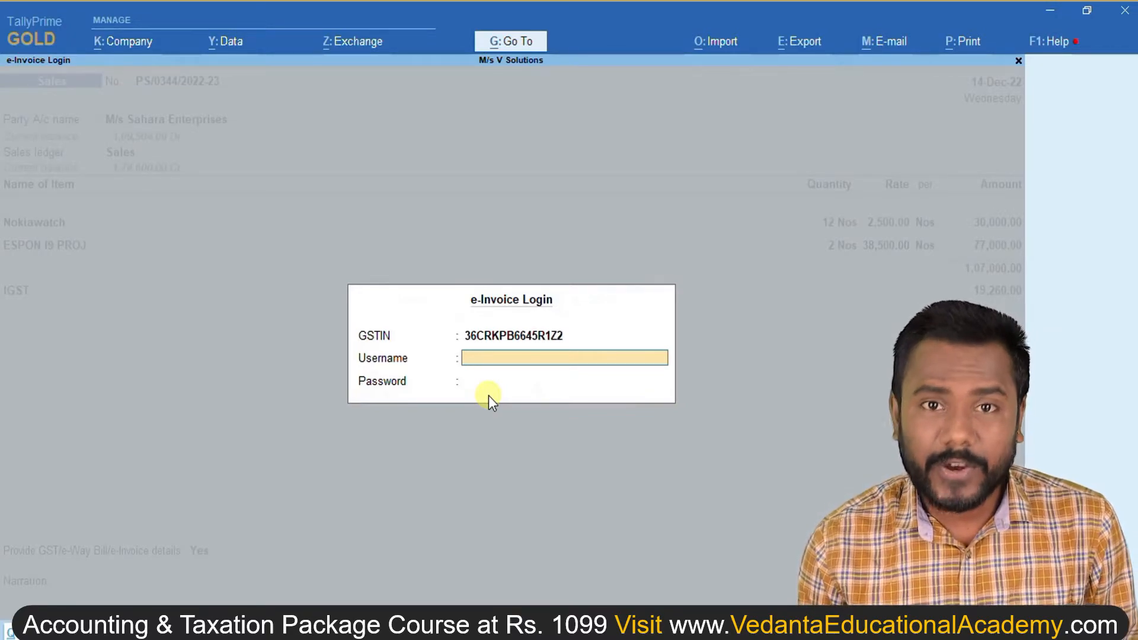
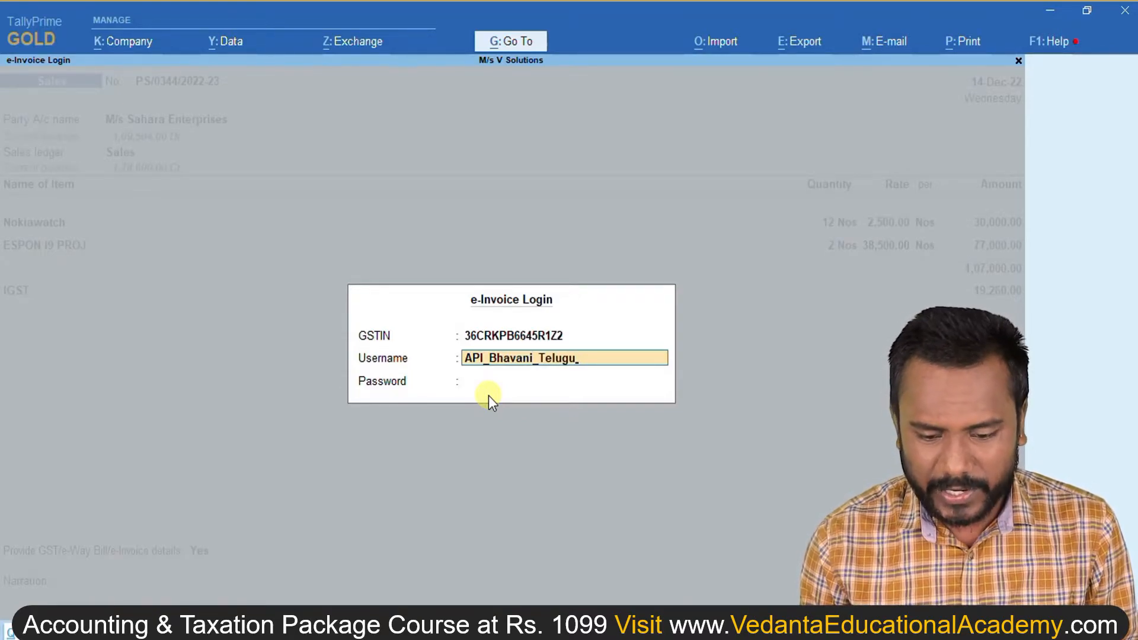
pyautogui.press('Return')
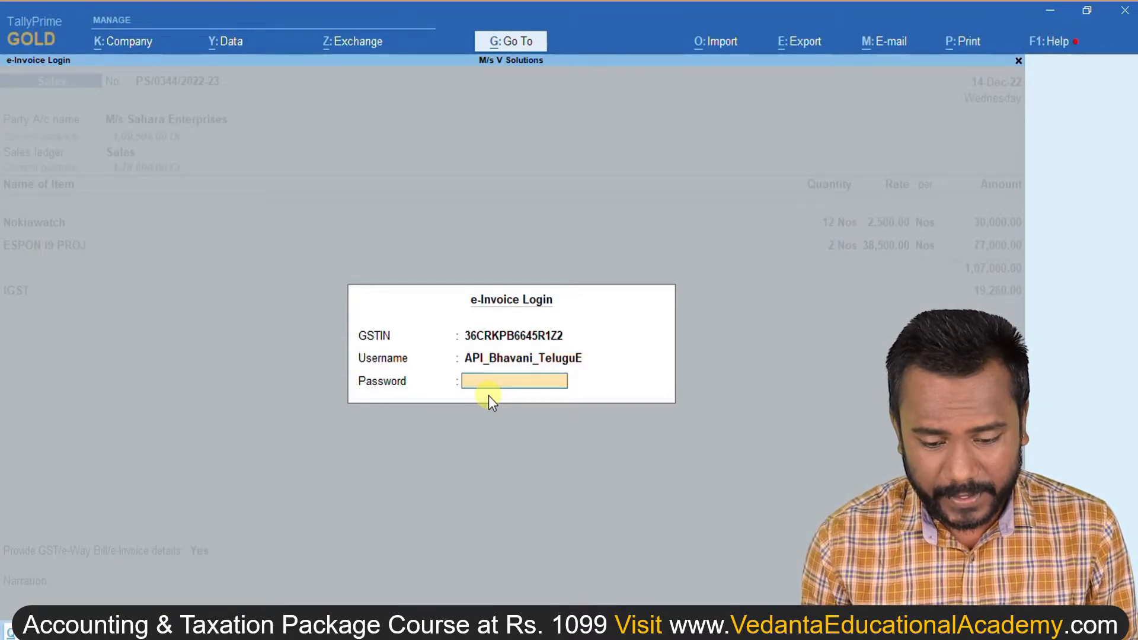
pyautogui.write('******')
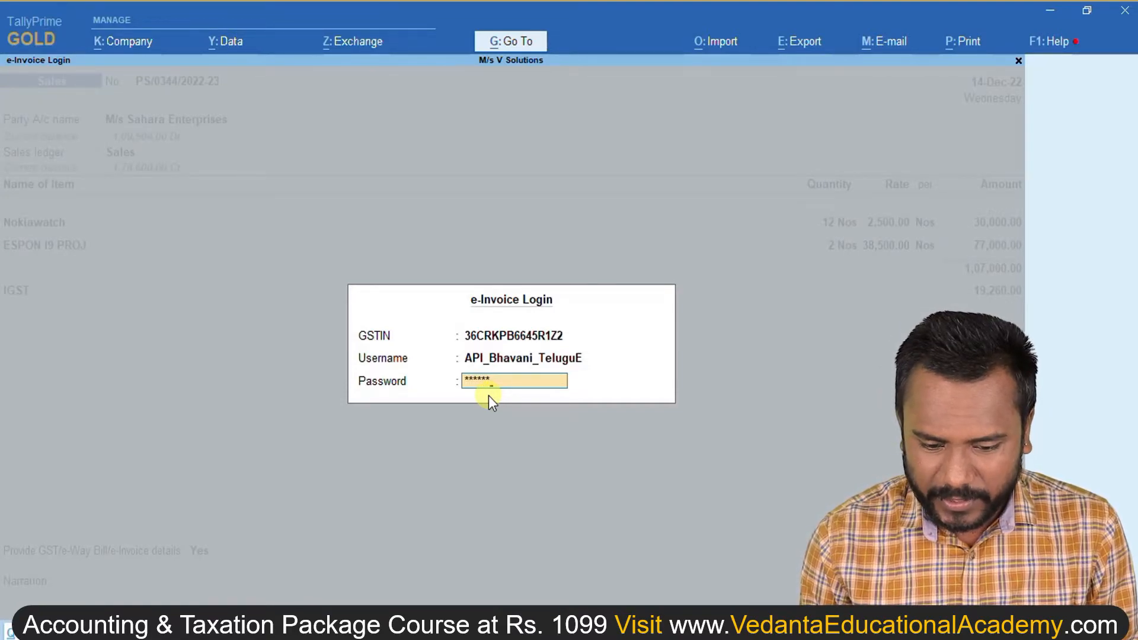
pyautogui.press('BackSpace')
pyautogui.press('BackSpace')
pyautogui.press('BackSpace')
pyautogui.press('BackSpace')
pyautogui.press('BackSpace')
pyautogui.press('BackSpace')
pyautogui.write('***')
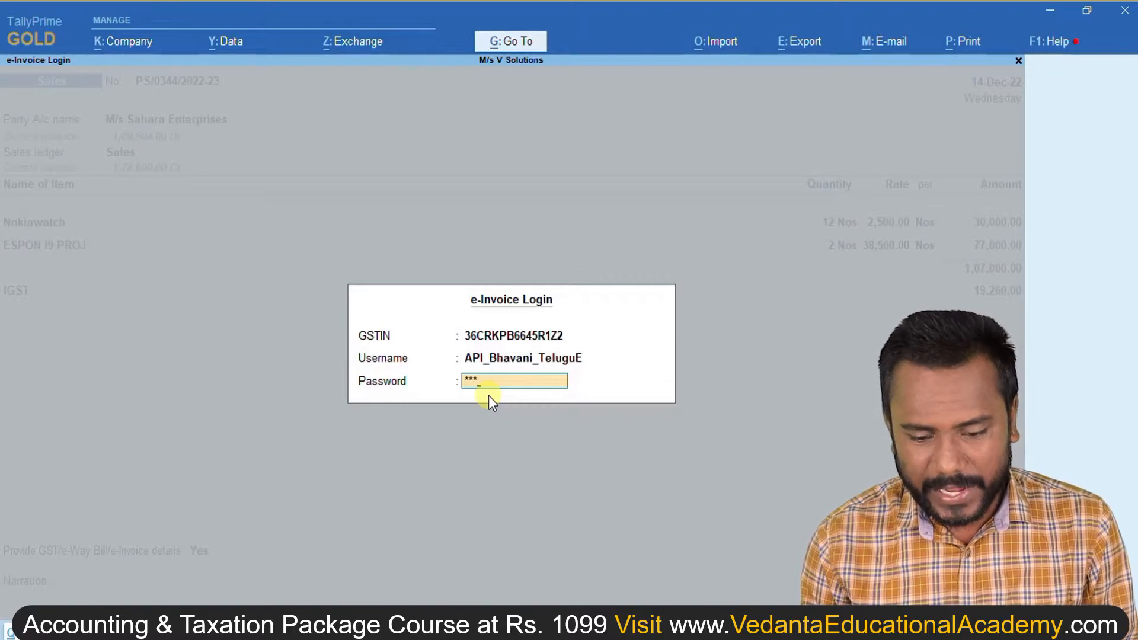
pyautogui.write('****')
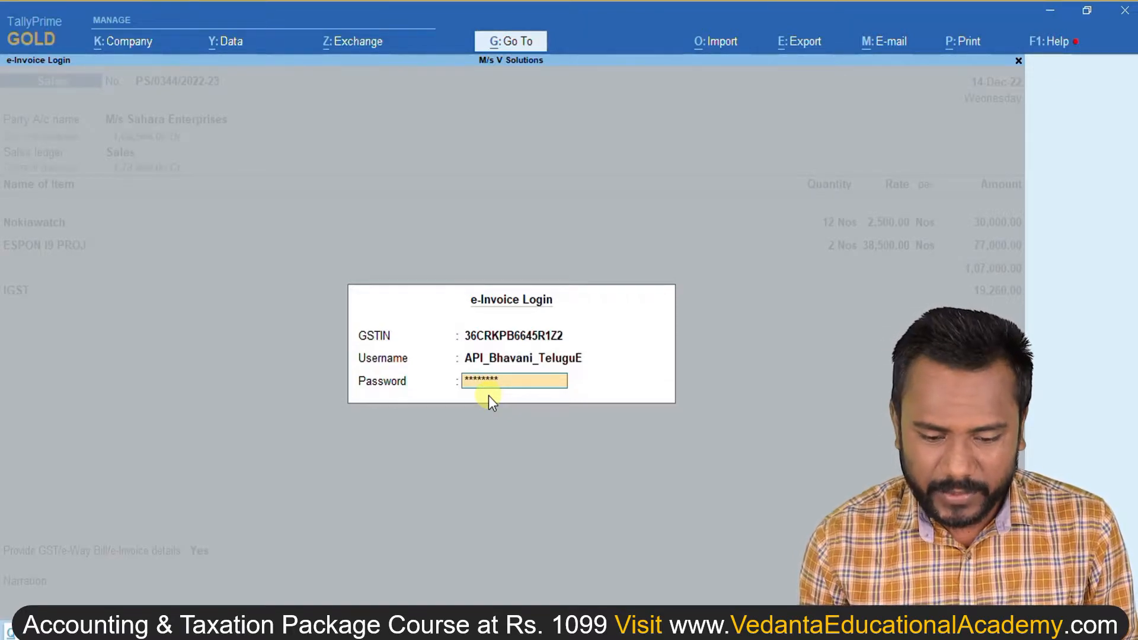
pyautogui.press('Return')
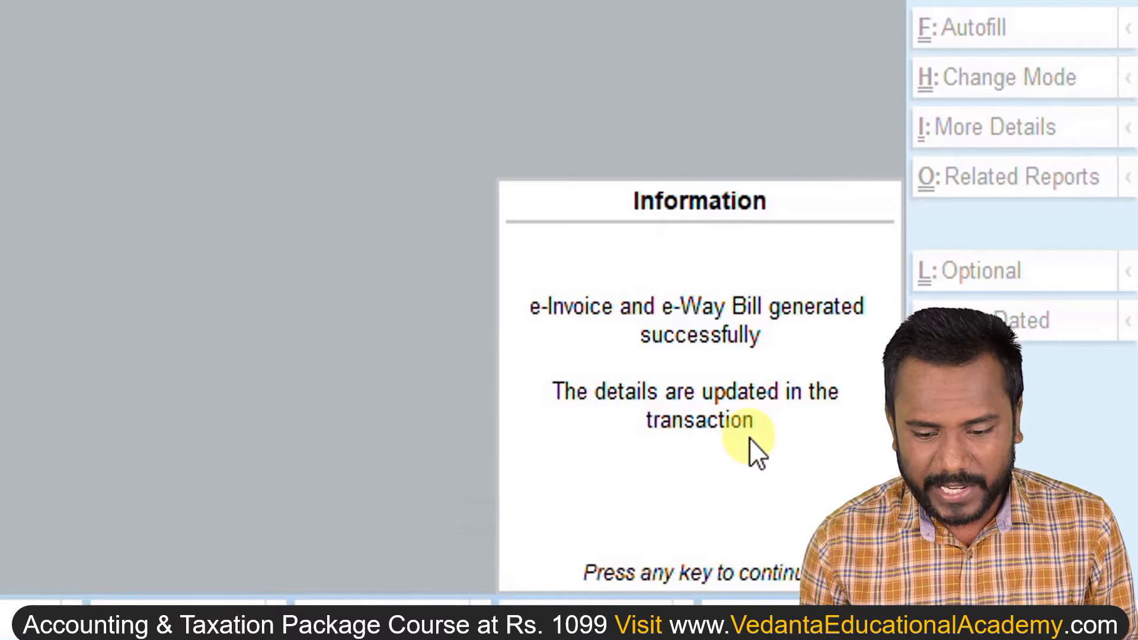
# - Open a full-width print preview of invoice PS/0344/2022-23 showing its IRN, Ack No. and QR code
pyautogui.press('Return')
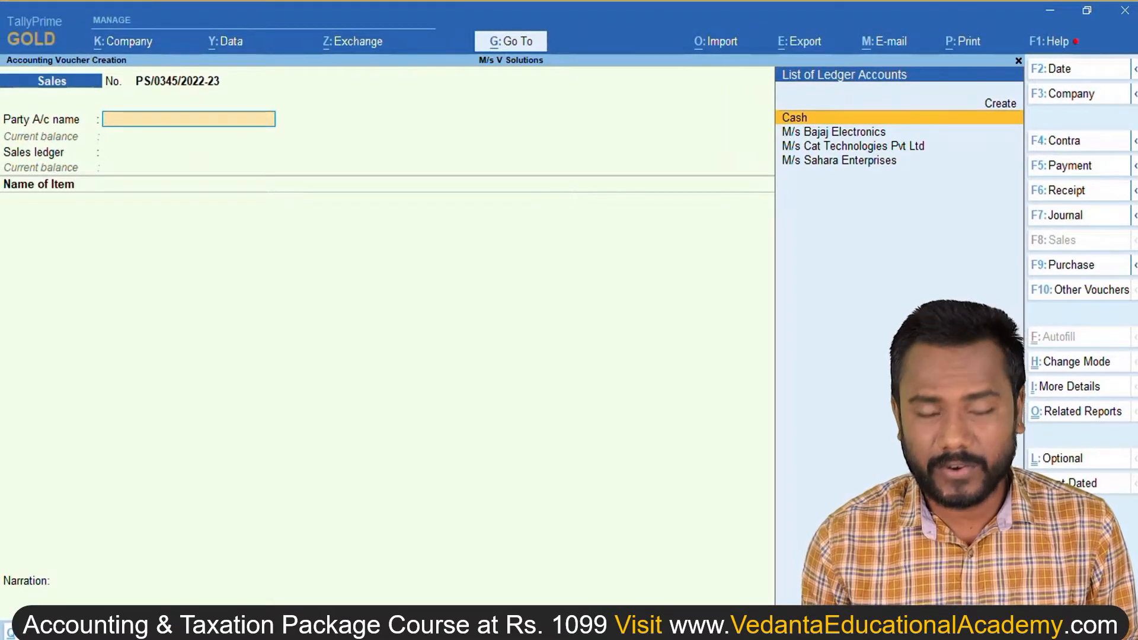
pyautogui.press('pageup')
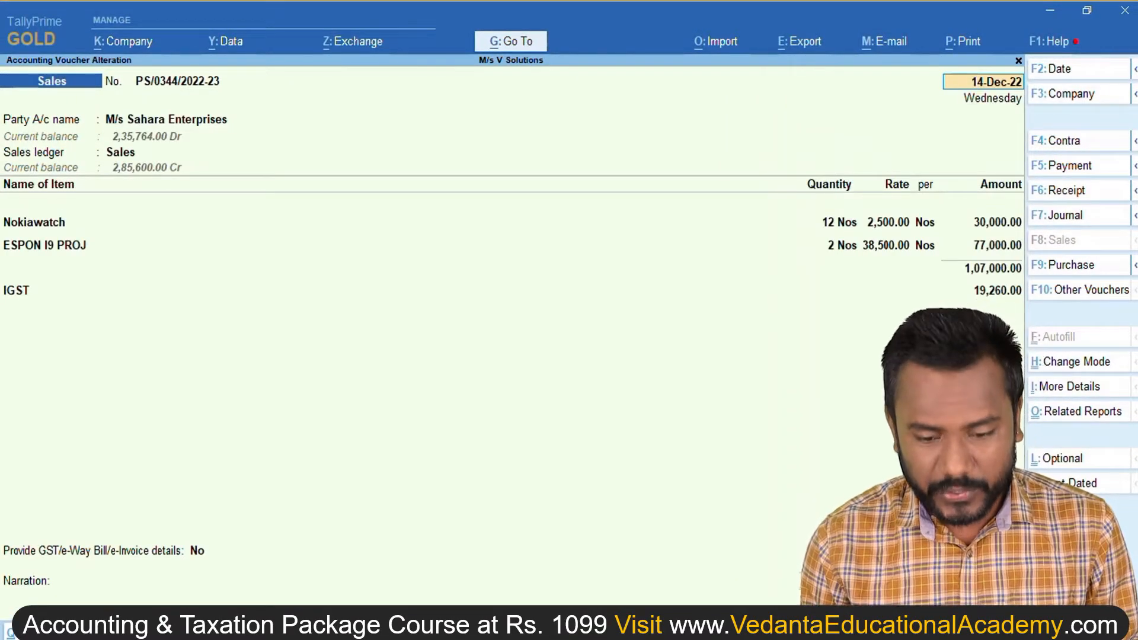
pyautogui.hotkey('ctrl', 'p')
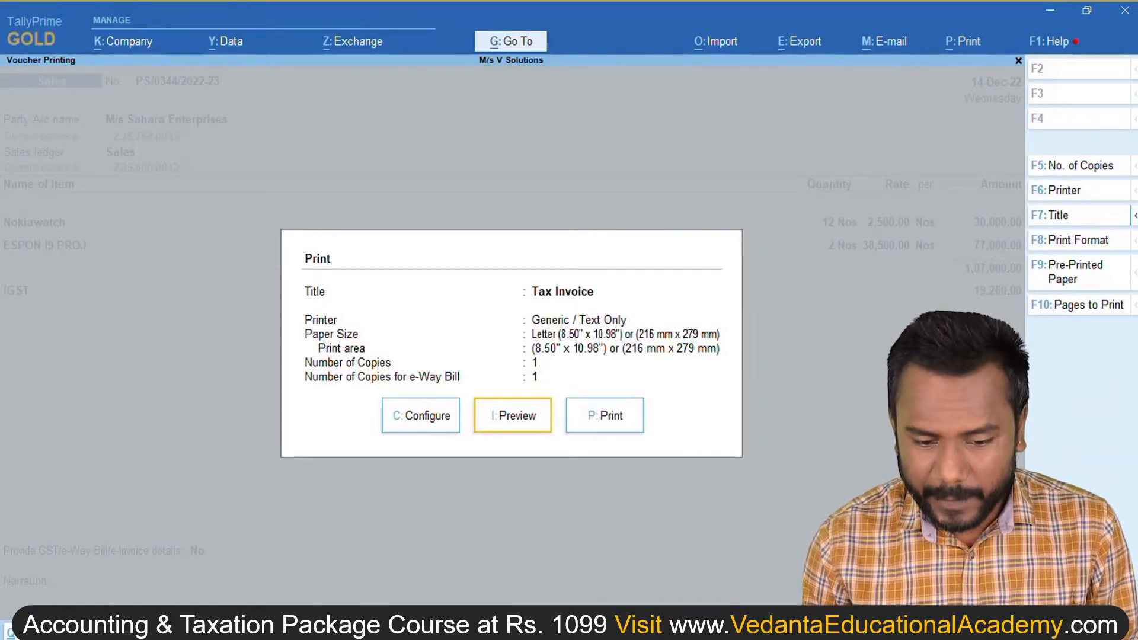
pyautogui.press('i')
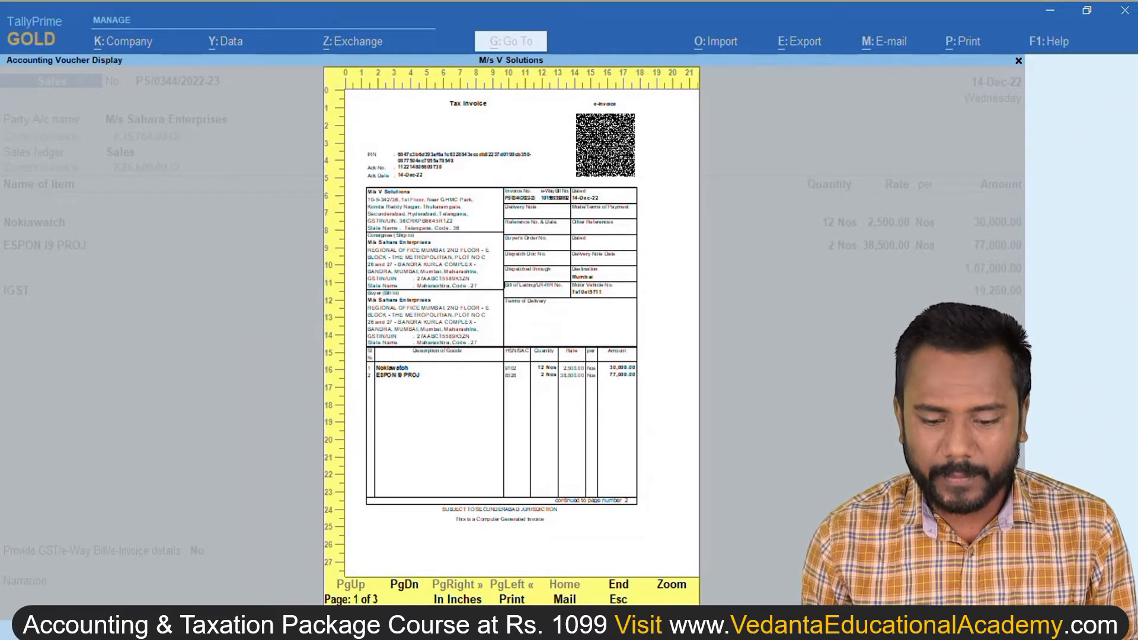
pyautogui.hotkey('alt', 'z')
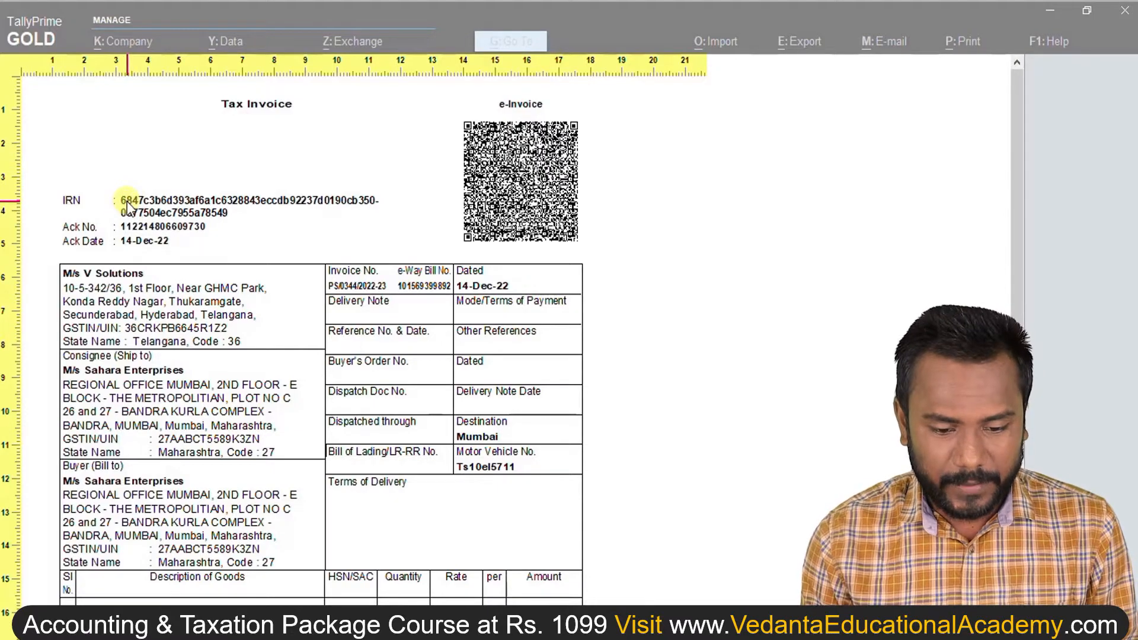
# - Zoom in and scroll through both pages of the tax invoice preview
pyautogui.press('+')
pyautogui.press('+')
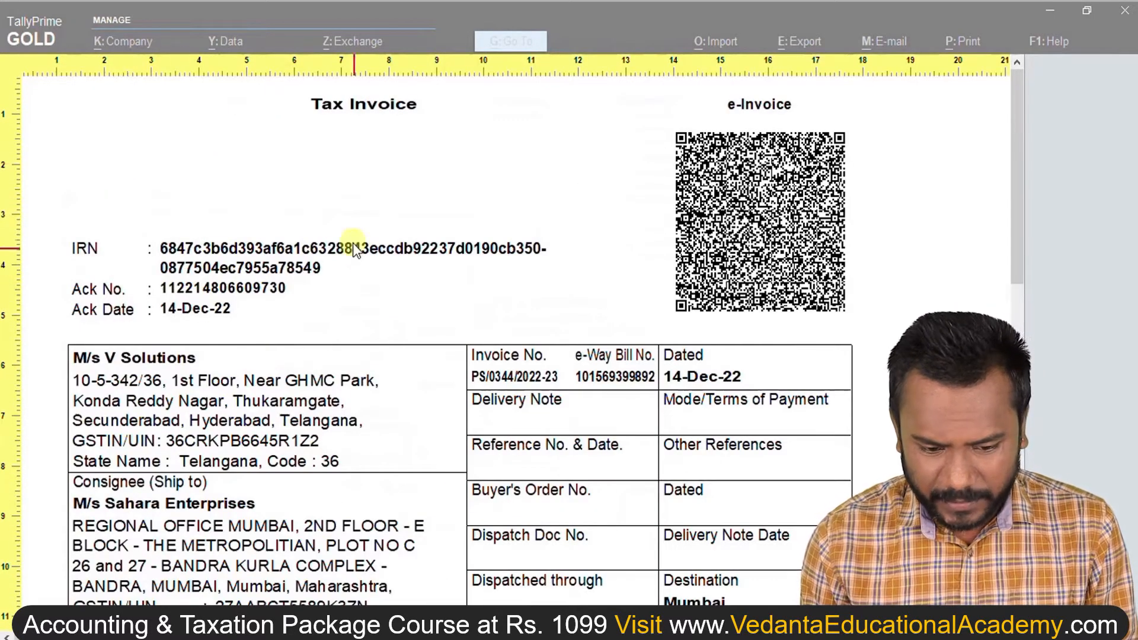
pyautogui.scroll(-1, 361, 261)
pyautogui.scroll(-1, 361, 261)
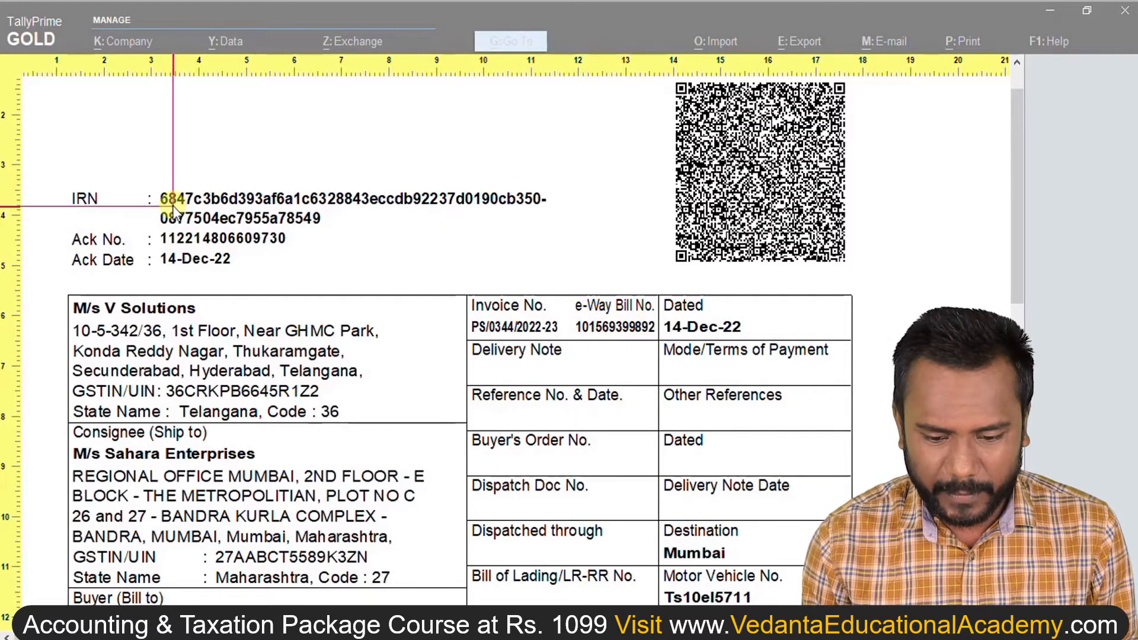
pyautogui.scroll(2, 415, 222)
pyautogui.scroll(-4, 414, 223)
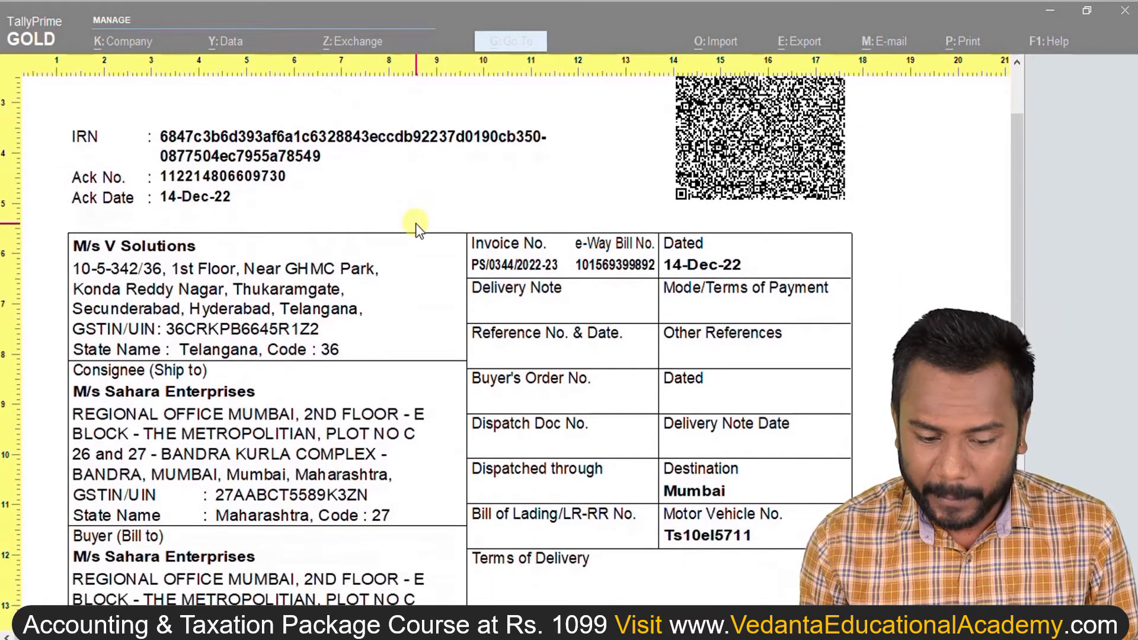
pyautogui.scroll(-18, 415, 223)
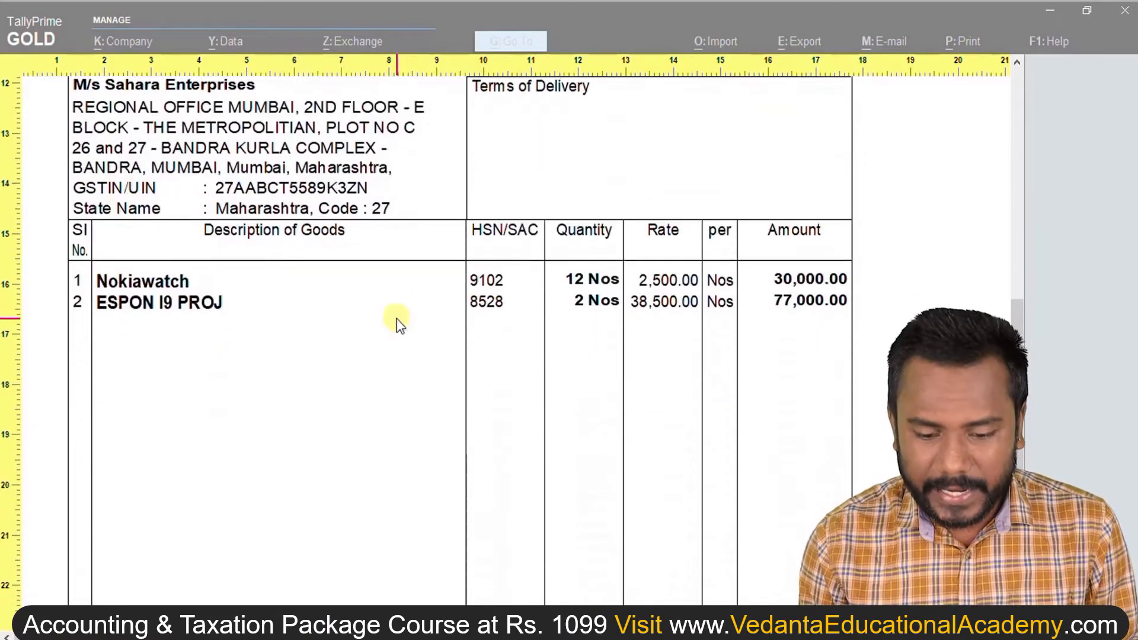
pyautogui.scroll(-10, 396, 318)
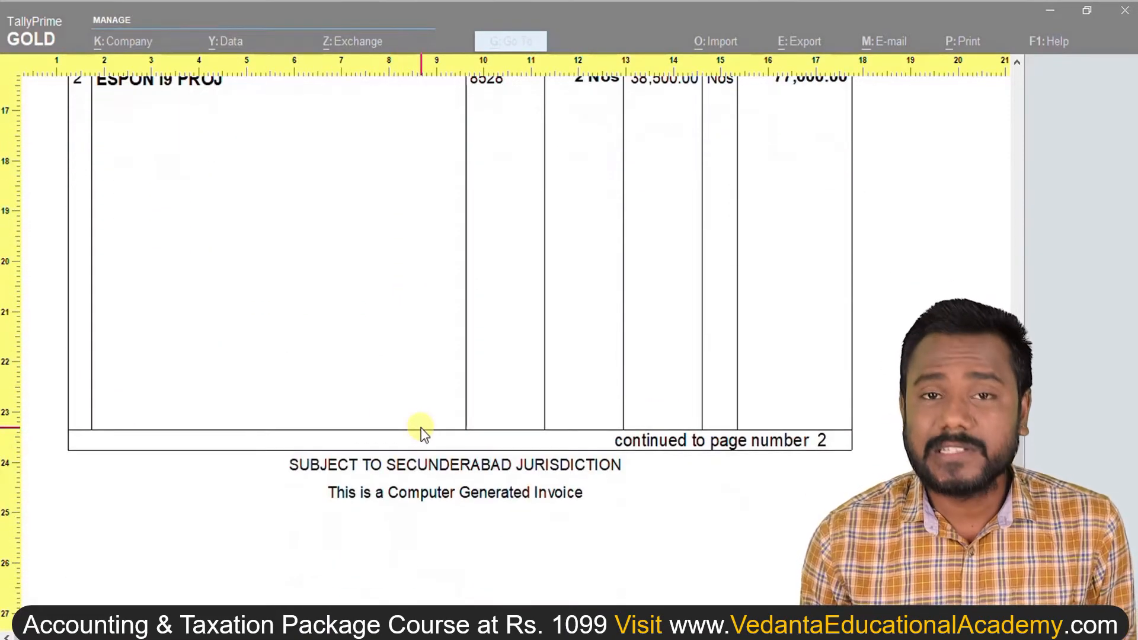
pyautogui.scroll(-8, 420, 428)
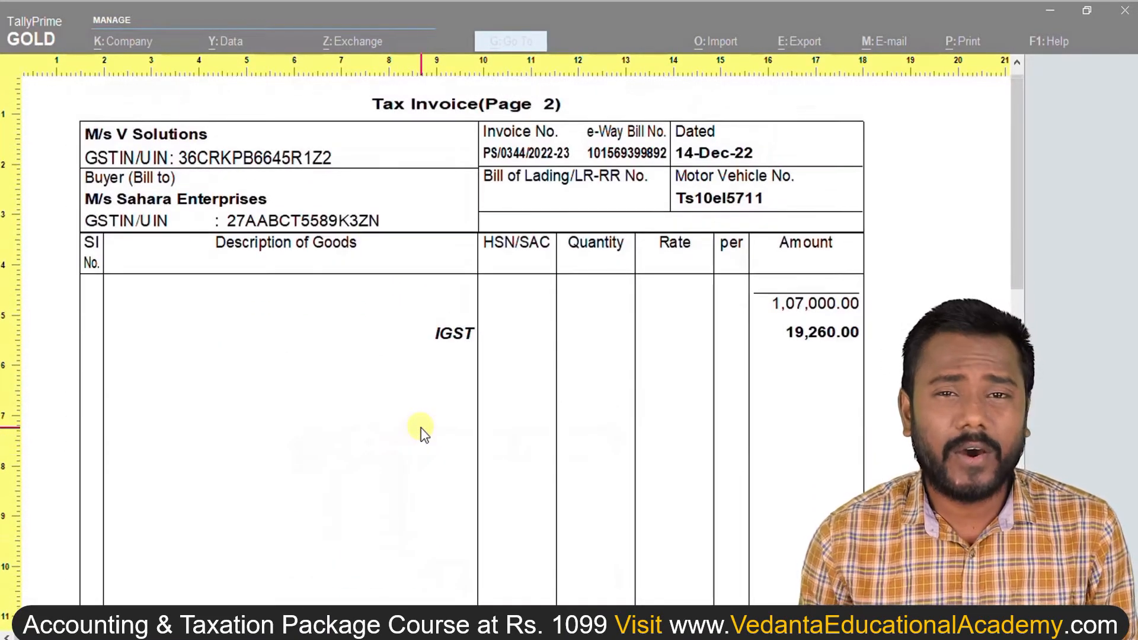
pyautogui.scroll(-6, 421, 428)
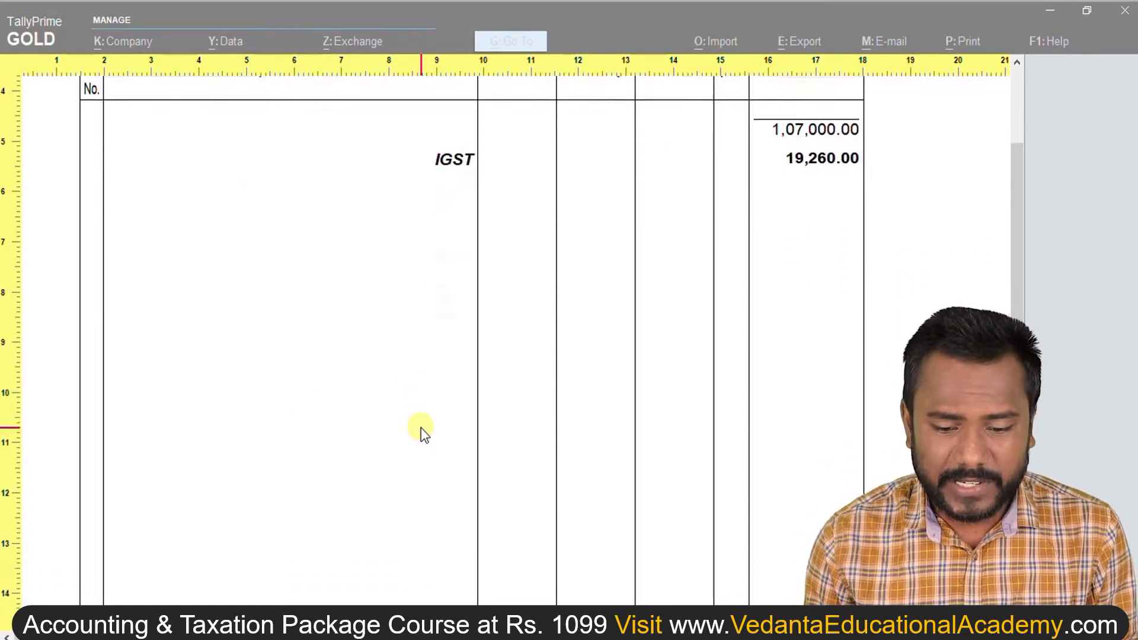
pyautogui.scroll(-5, 420, 428)
# - Zoom out to full page width, review the e-Way Bill page, then close the preview
pyautogui.press('-')
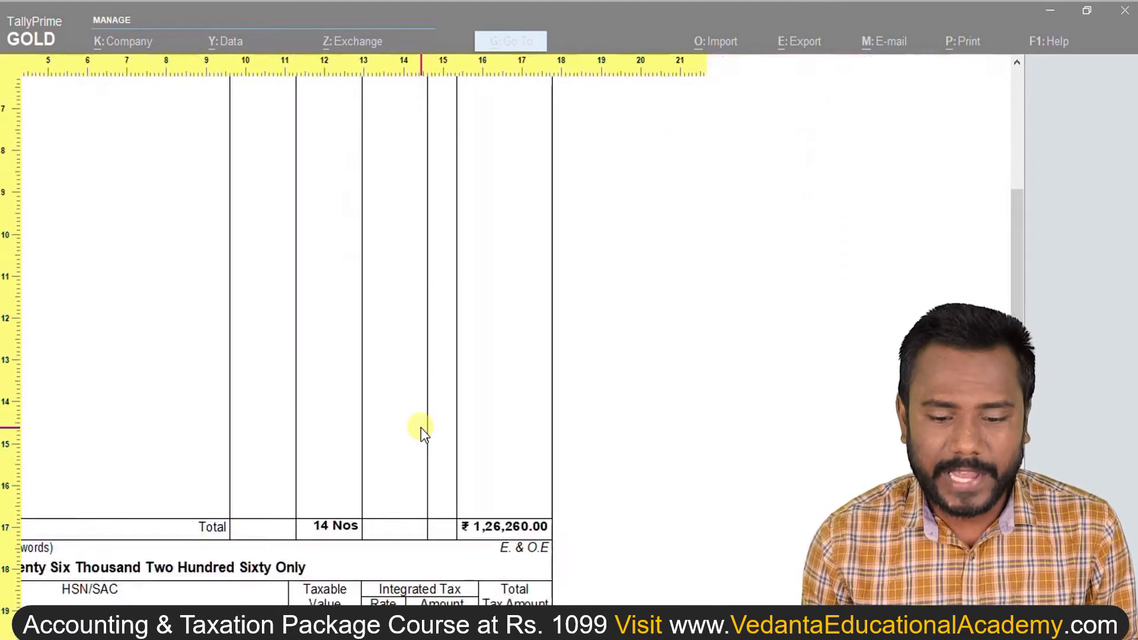
pyautogui.press('-')
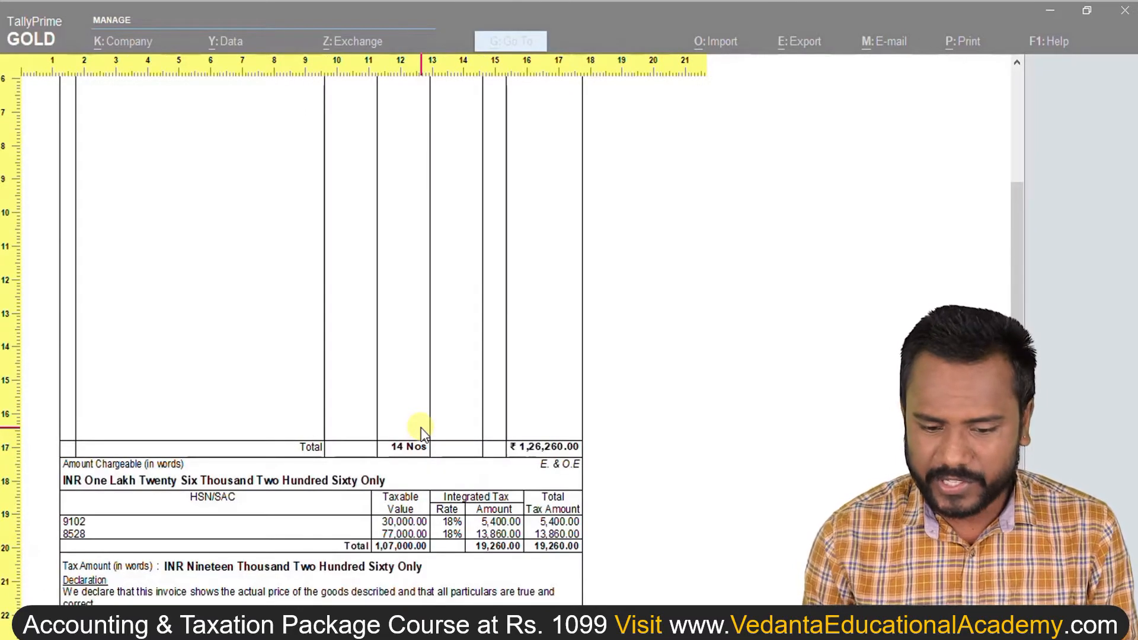
pyautogui.scroll(-3, 420, 428)
pyautogui.scroll(-8, 421, 427)
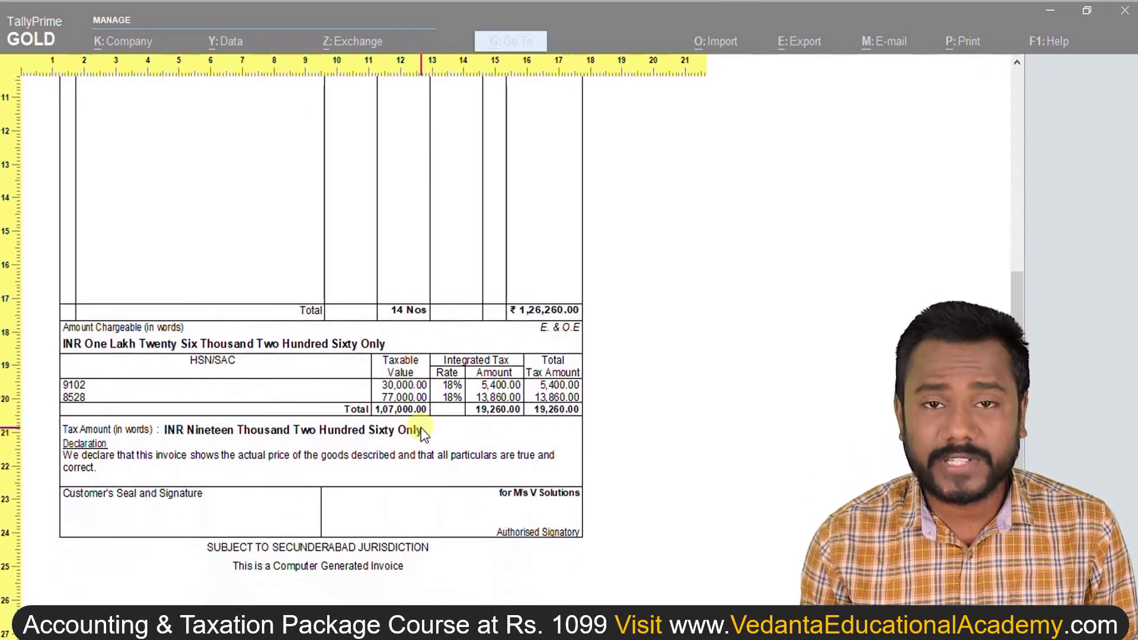
pyautogui.scroll(1, 151, 188)
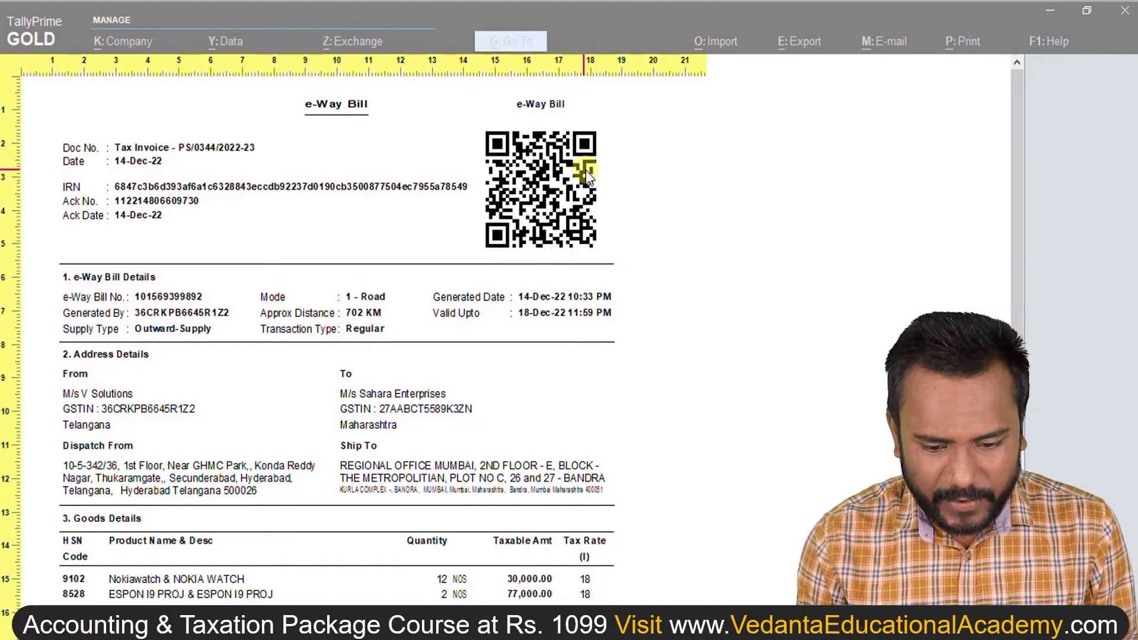
pyautogui.scroll(-5, 585, 170)
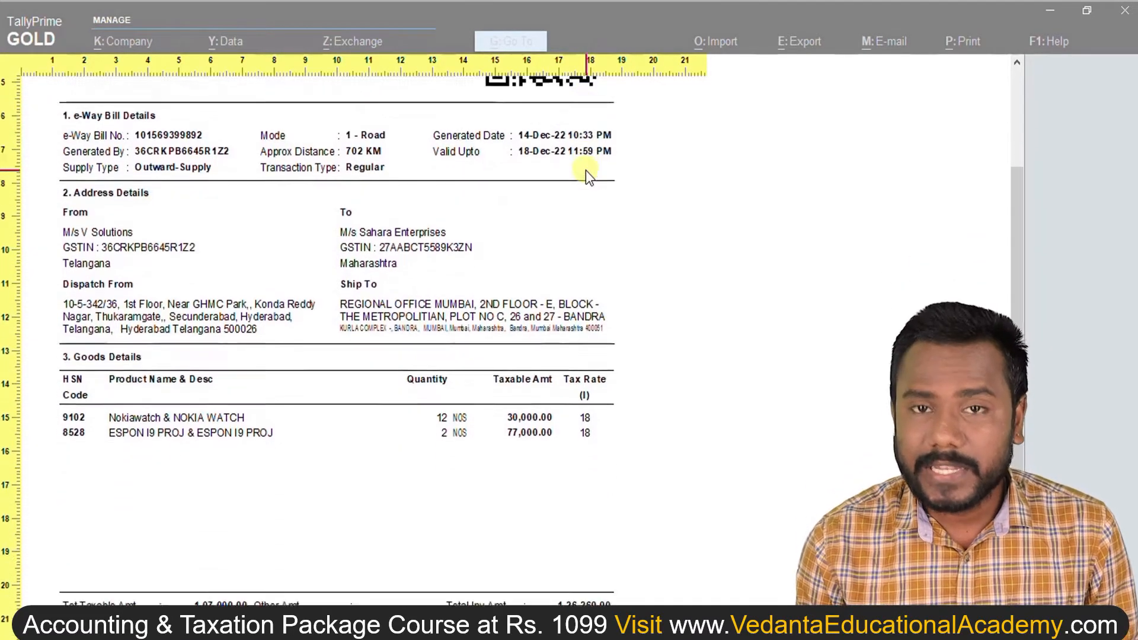
pyautogui.scroll(-1, 585, 170)
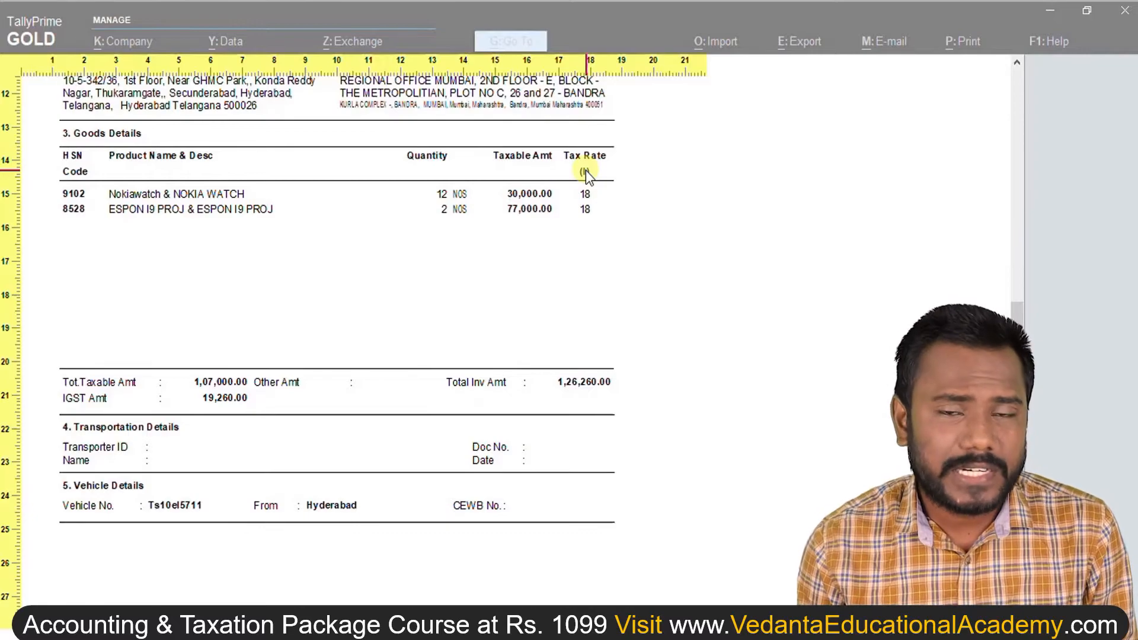
pyautogui.press('Escape')
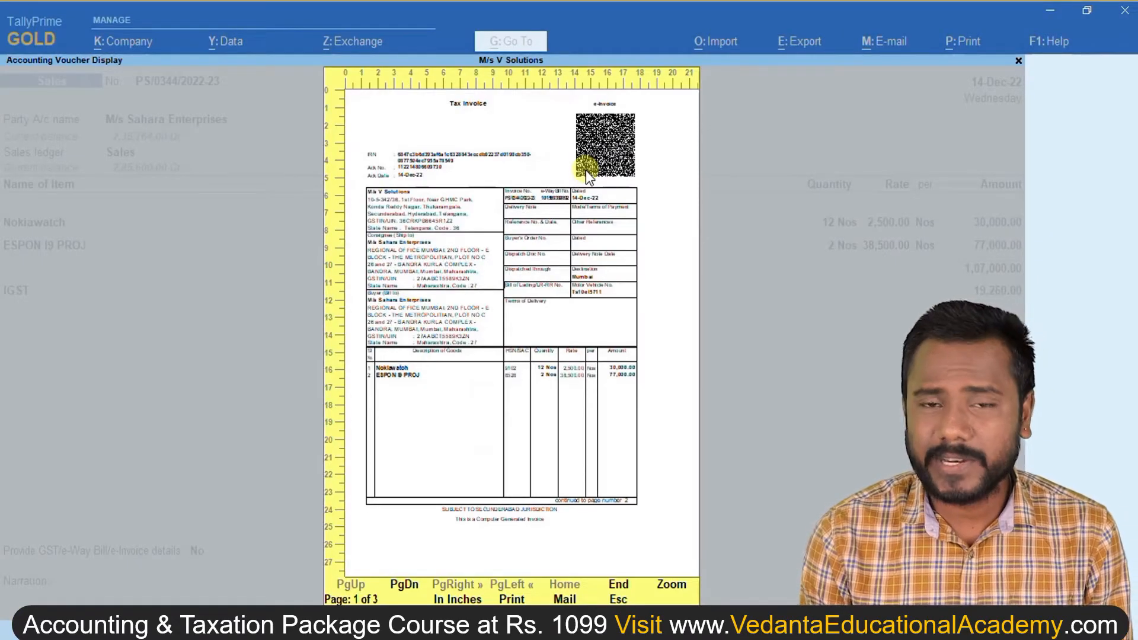
pyautogui.press('Escape')
pyautogui.press('Escape')
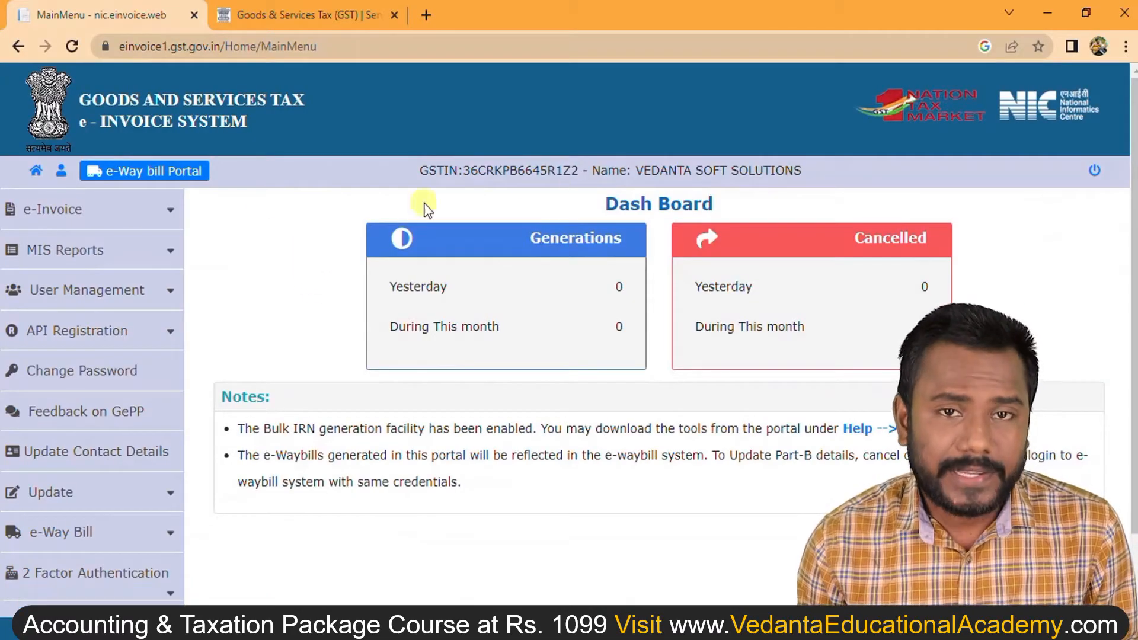
# - On the portal's e-Invoice Print page, choose lookup by IRN and focus the Enter IRN field
pyautogui.click(144, 217)
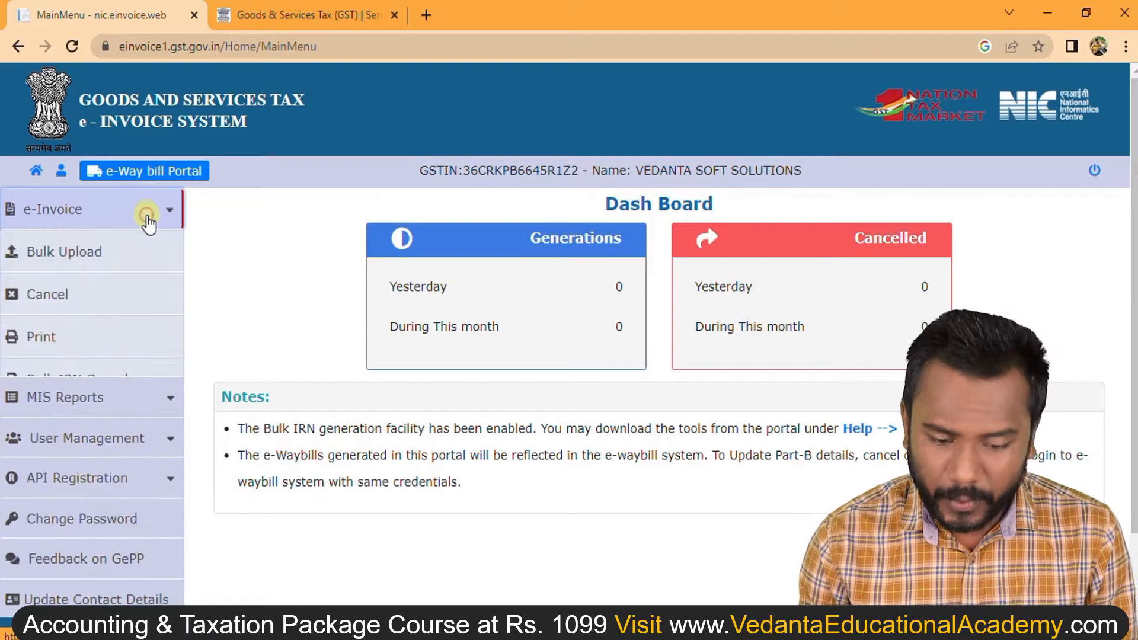
pyautogui.click(47, 333)
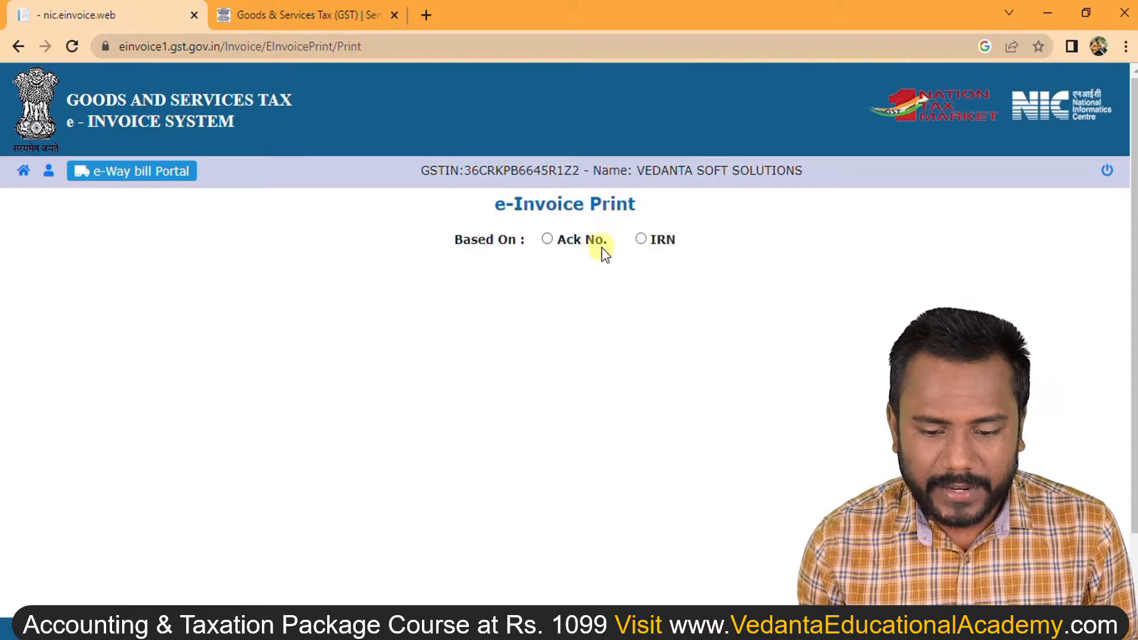
pyautogui.click(641, 239)
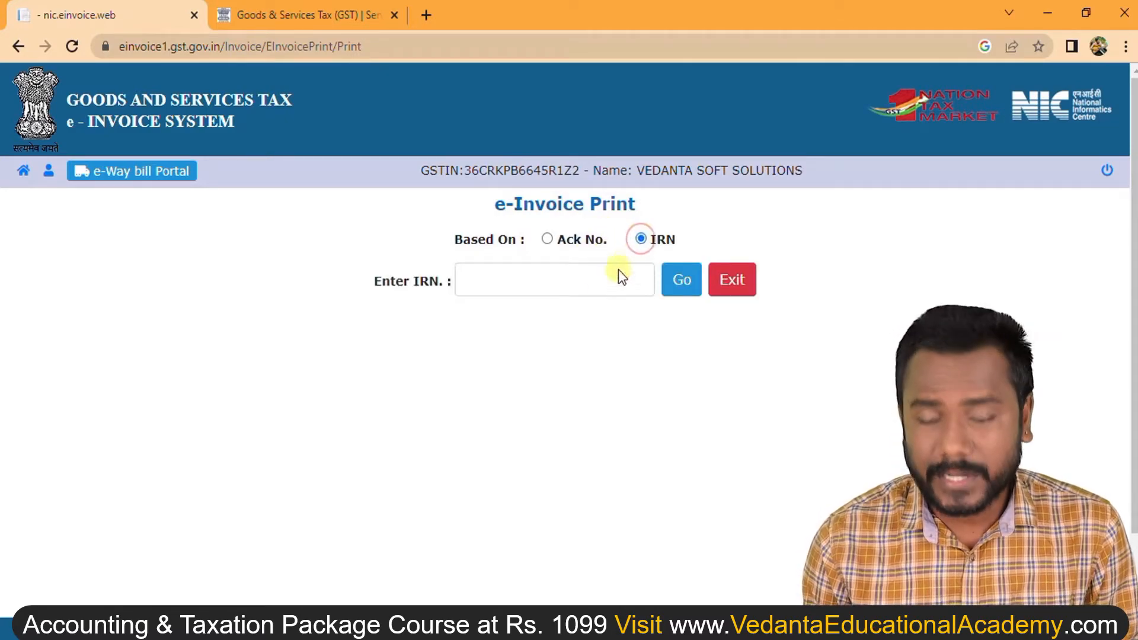
pyautogui.click(593, 282)
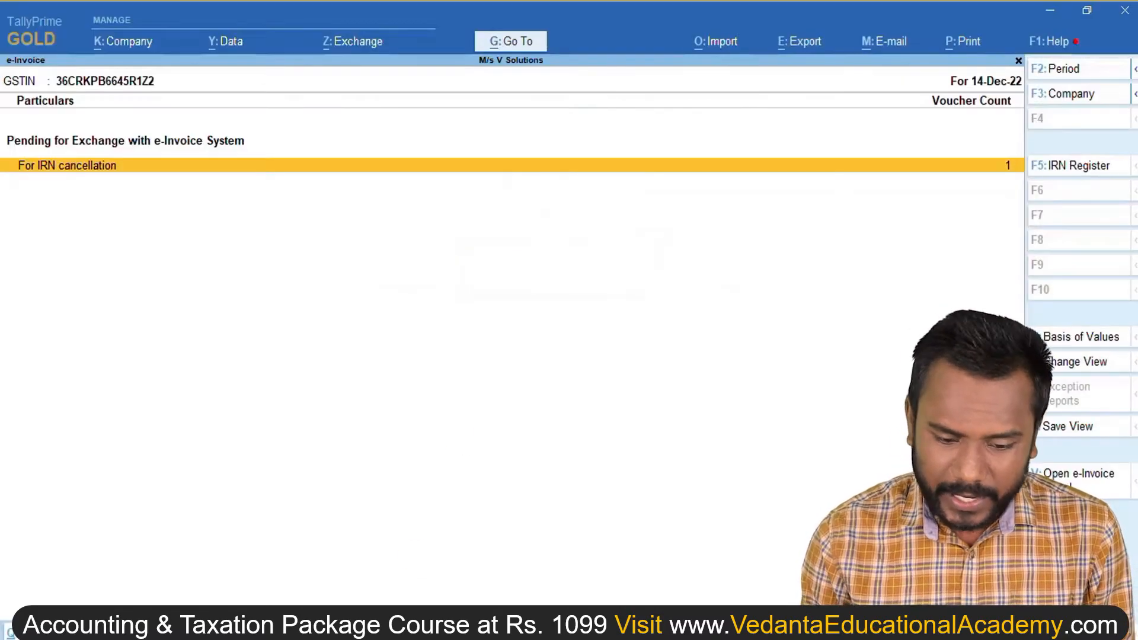
# - Preview the pending-cancellation tax invoice at full width in TallyPrime, then switch to the portal's Print page
pyautogui.press('Return')
pyautogui.press('Return')
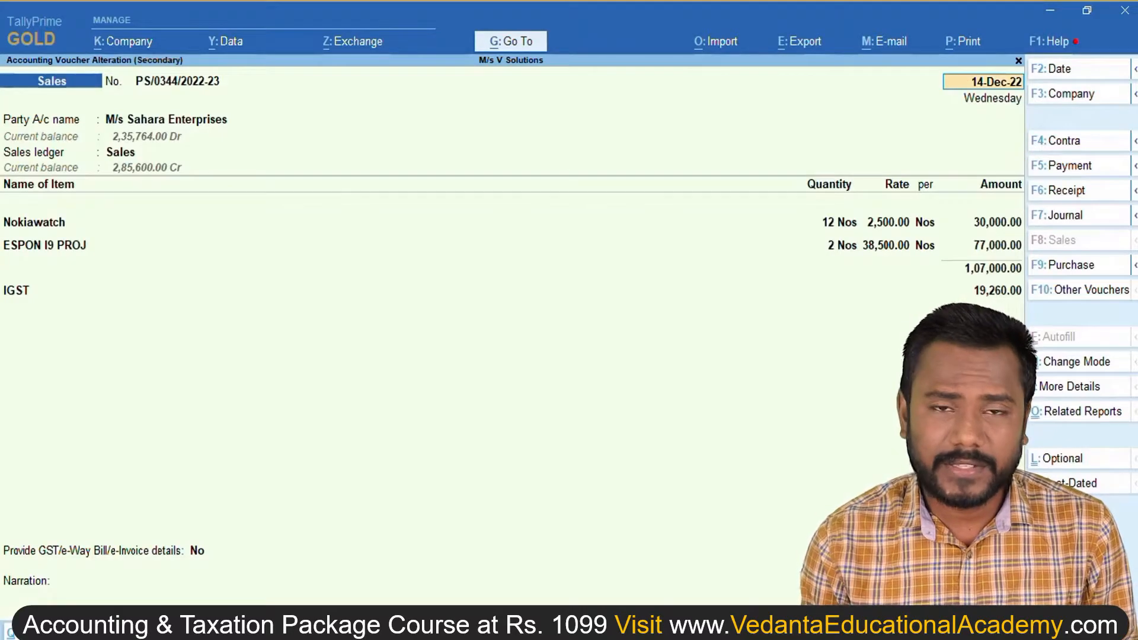
pyautogui.hotkey('alt', 'p')
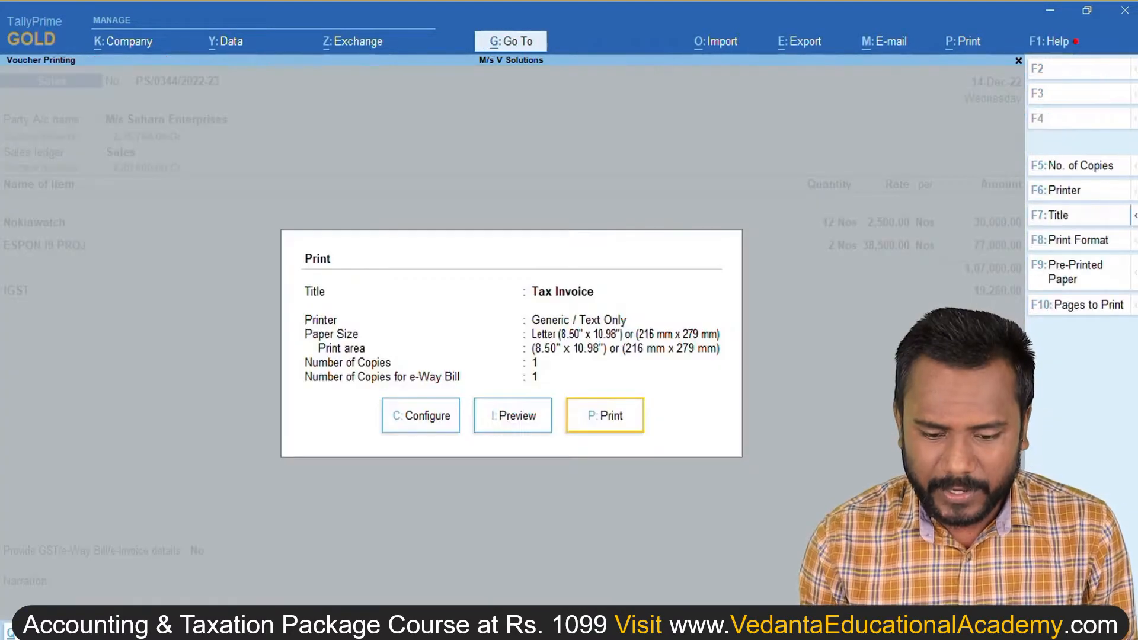
pyautogui.press('i')
pyautogui.press('z')
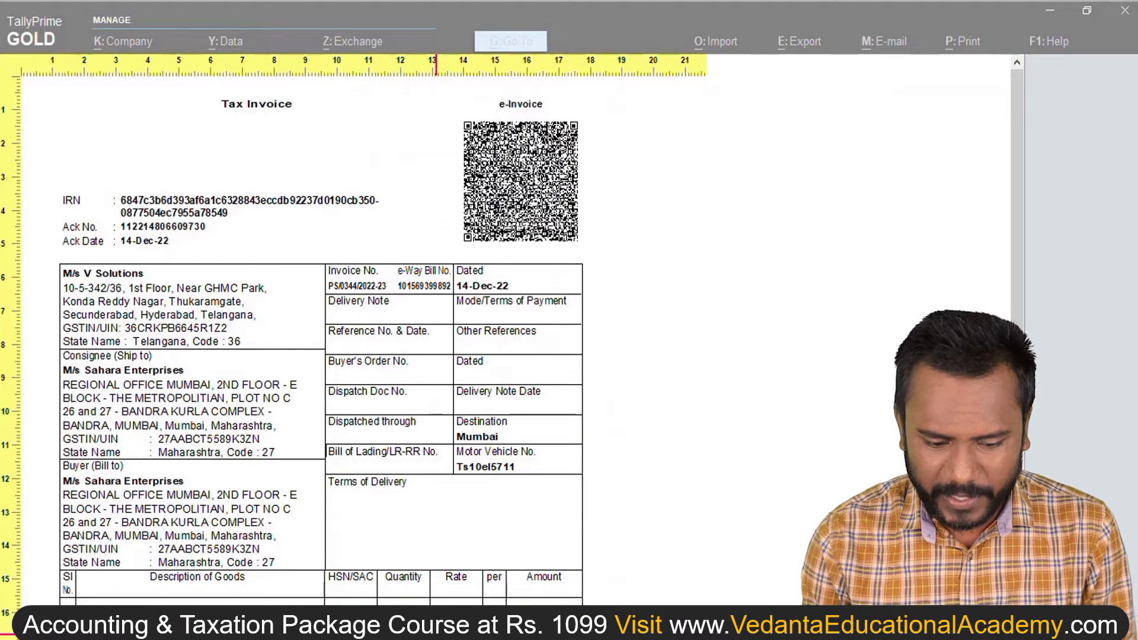
pyautogui.hotkey('alt', 'Tab')
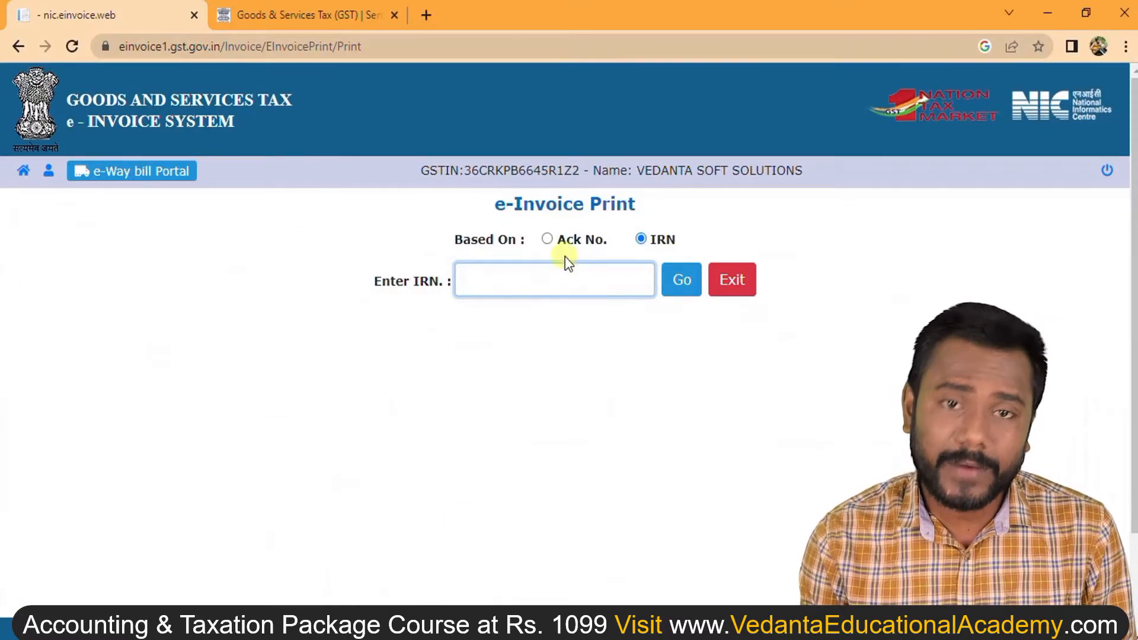
# - Switch the lookup to Ack No. and start entering the acknowledgement number read from Tally
pyautogui.click(546, 239)
pyautogui.click(543, 277)
pyautogui.hotkey('alt', 'Tab')
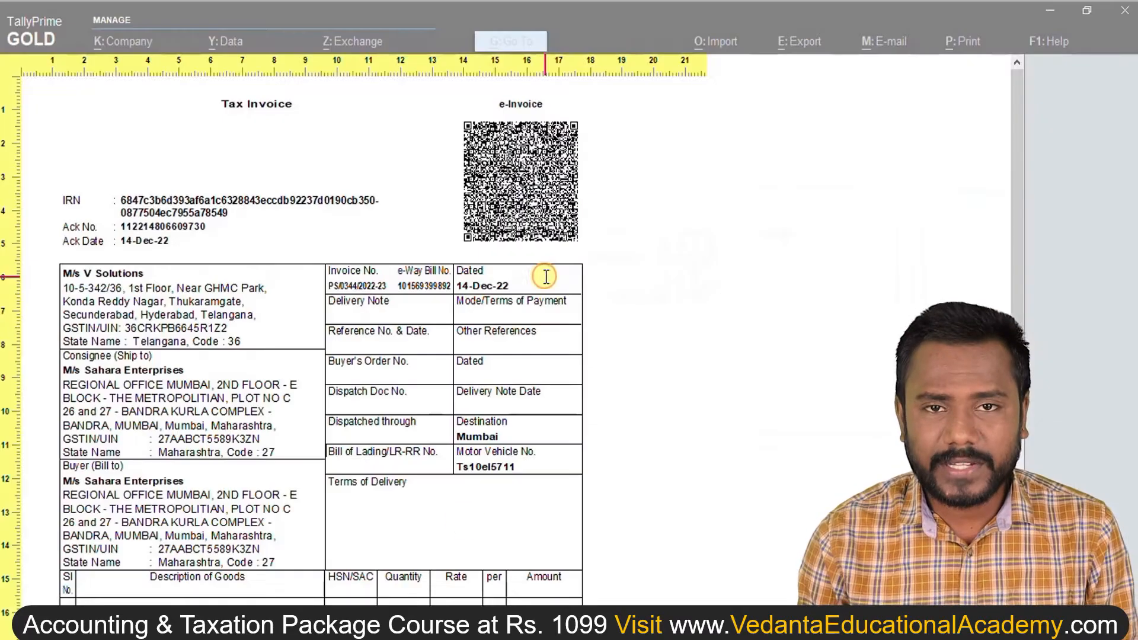
pyautogui.hotkey('alt', 'Tab')
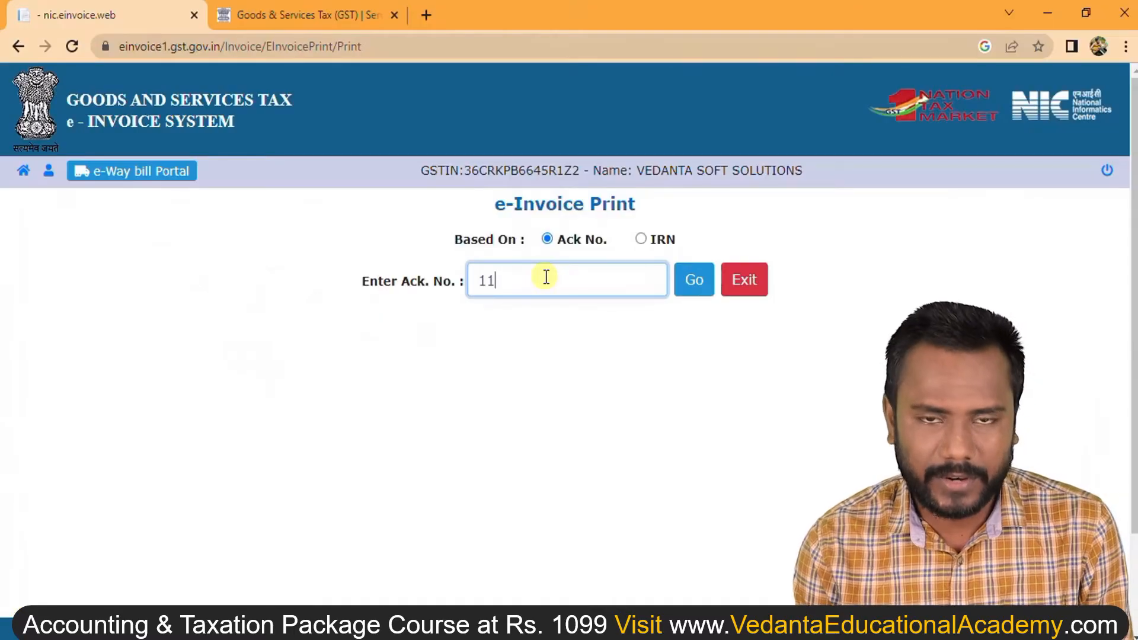
pyautogui.hotkey('alt', 'Tab')
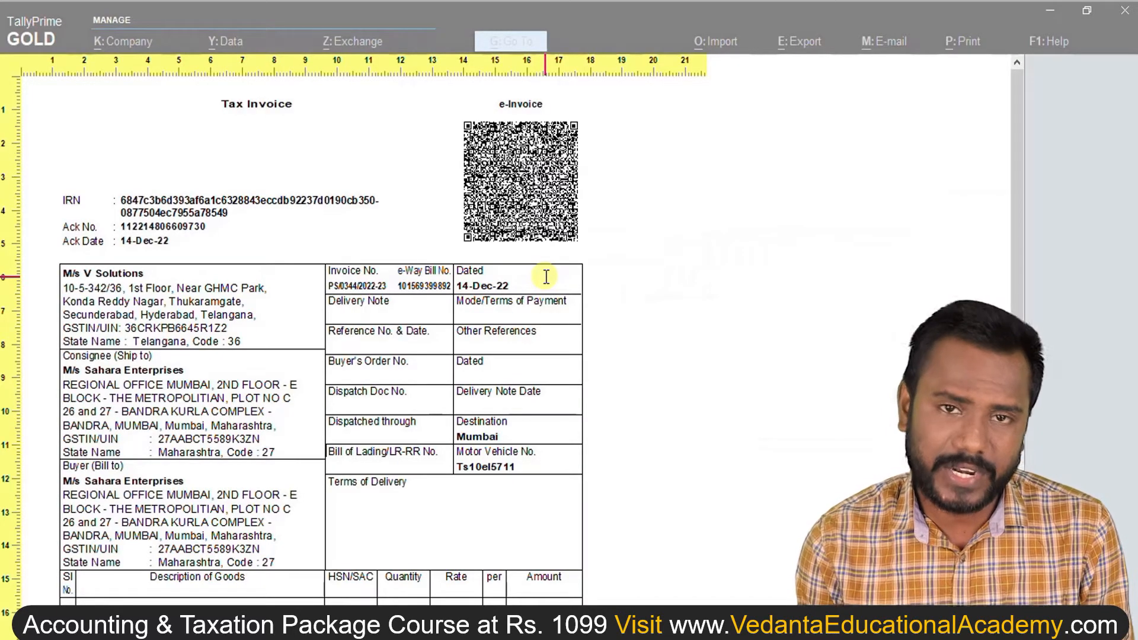
pyautogui.hotkey('alt', 'Tab')
pyautogui.hotkey('alt', 'Tab')
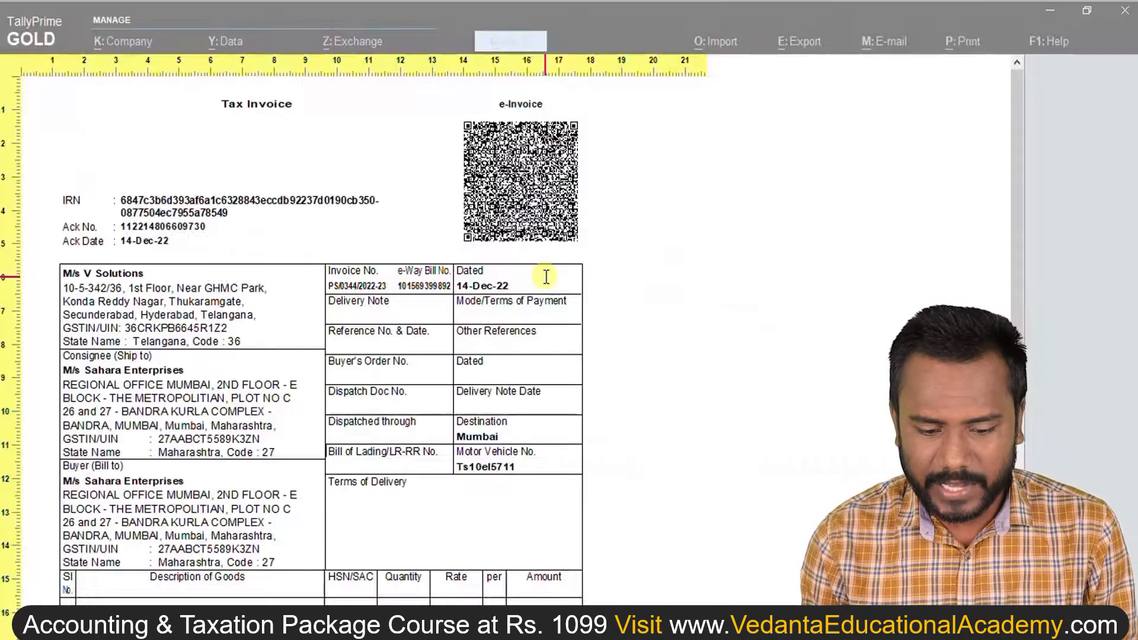
pyautogui.hotkey('alt', 'Tab')
# - Finish entering the acknowledgement number and retrieve the e-invoice print with its QR code
pyautogui.hotkey('alt', 'Tab')
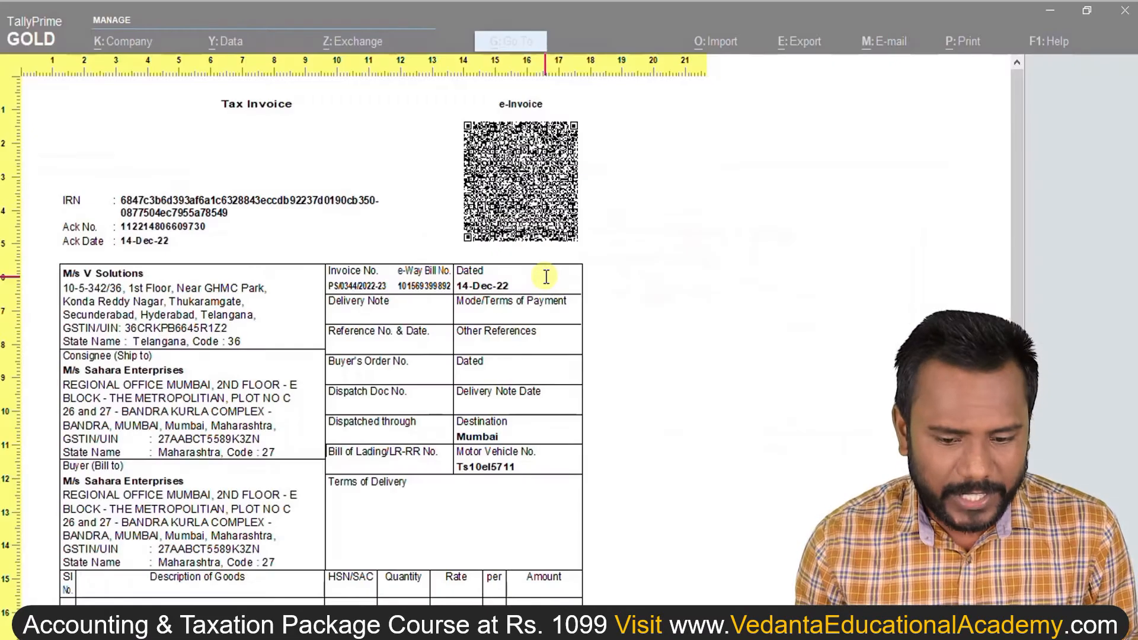
pyautogui.hotkey('alt', 'Tab')
pyautogui.write('48')
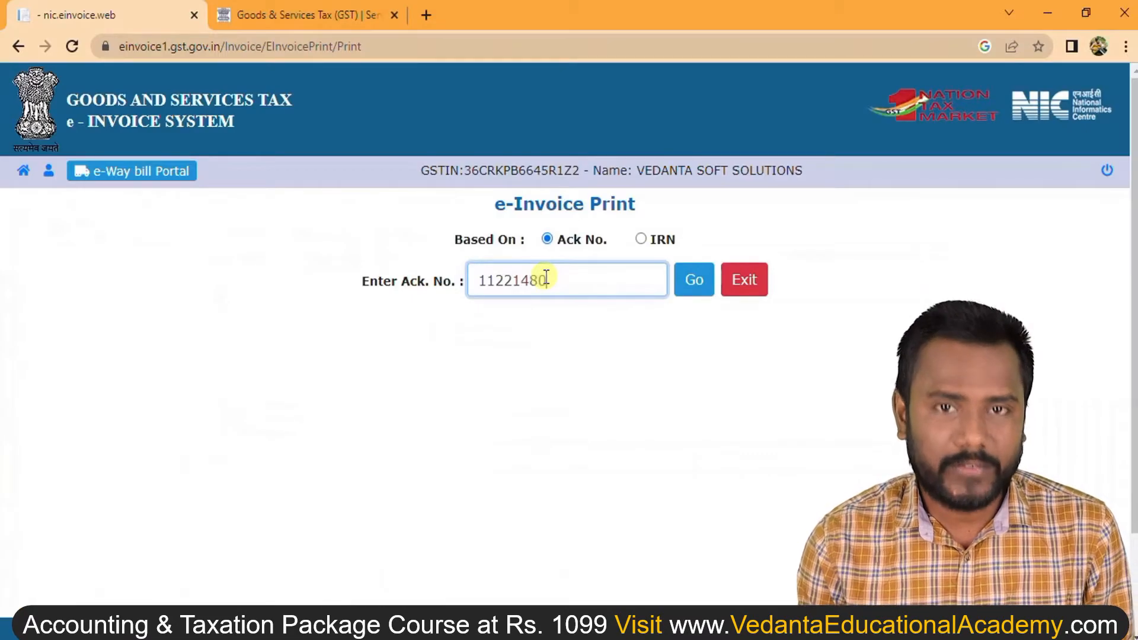
pyautogui.hotkey('alt', 'Tab')
pyautogui.hotkey('alt', 'Tab')
pyautogui.write('66')
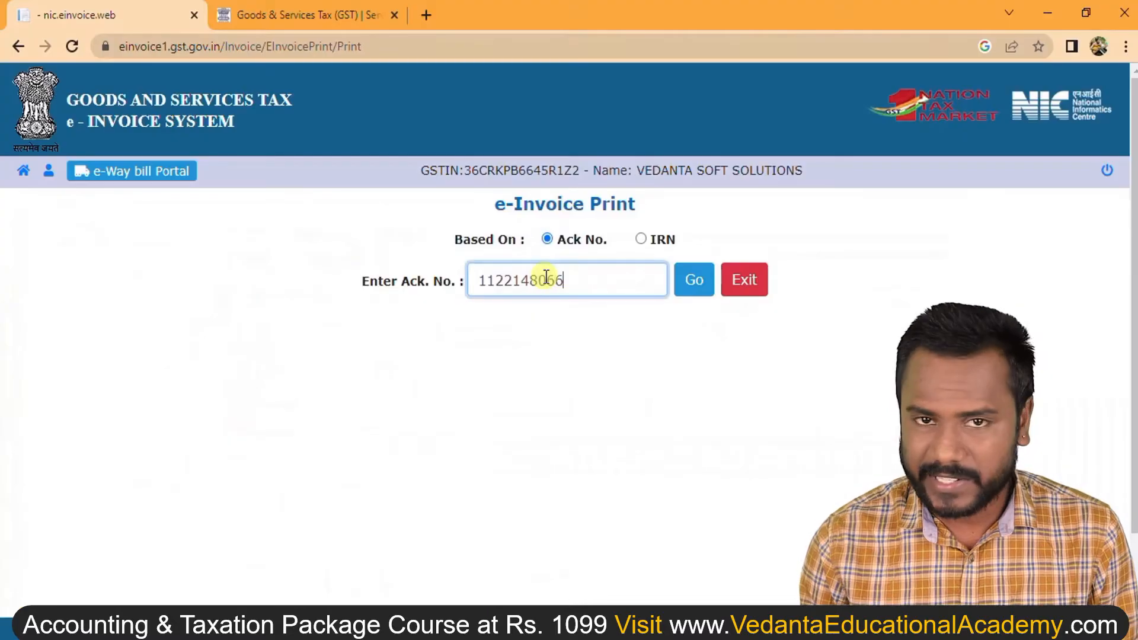
pyautogui.hotkey('alt', 'Tab')
pyautogui.hotkey('alt', 'Tab')
pyautogui.write('097')
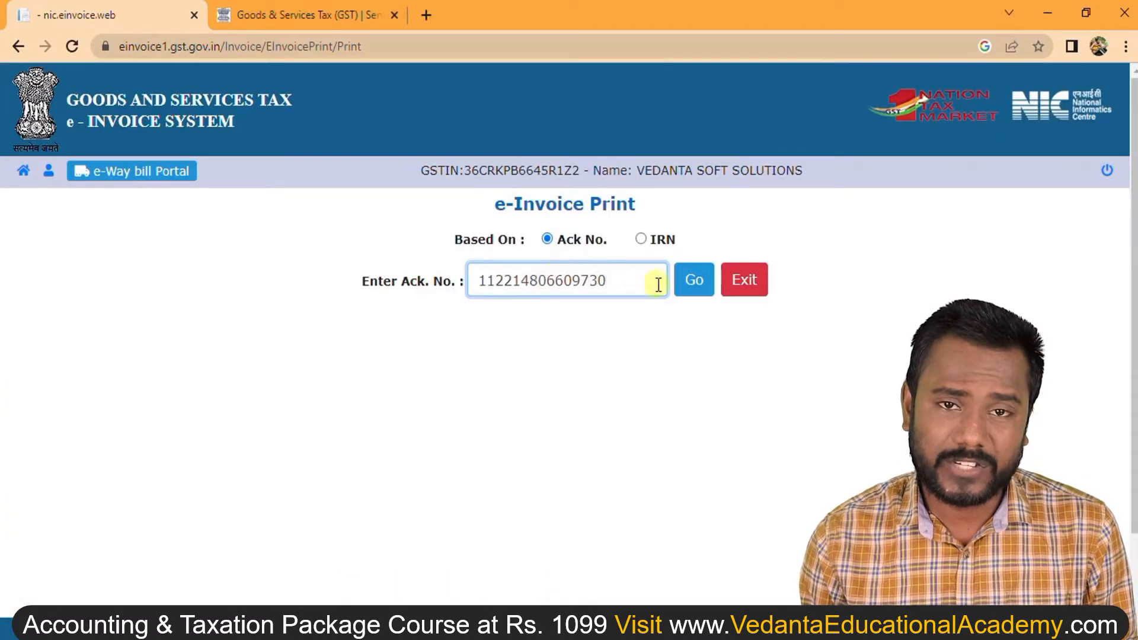
pyautogui.write('30')
pyautogui.click(693, 279)
pyautogui.scroll(-1, 631, 306)
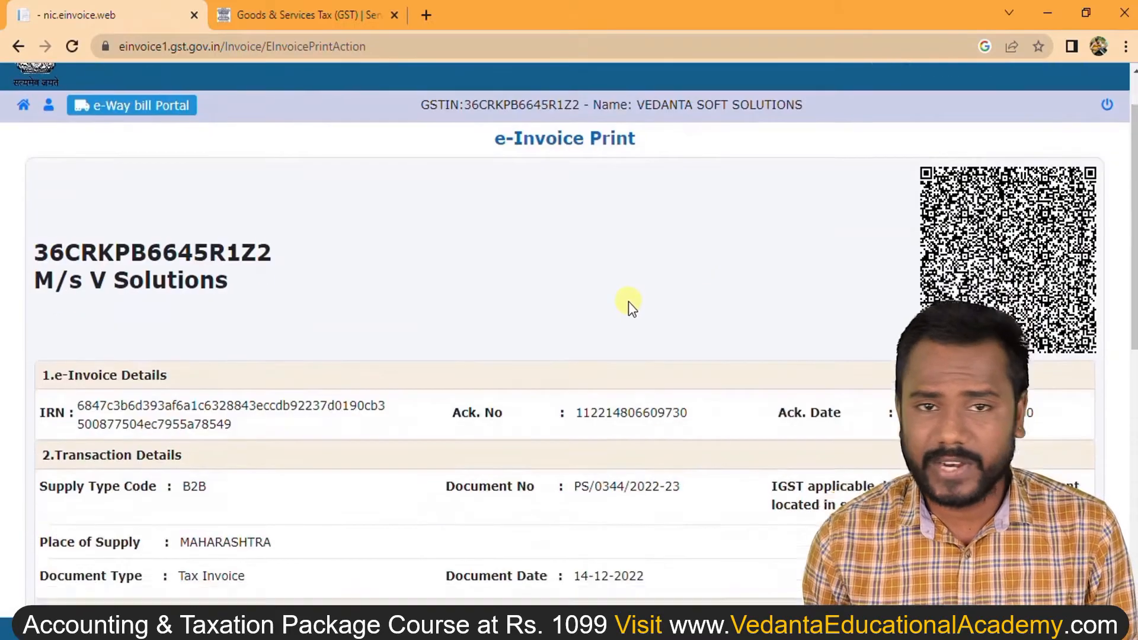
# - Scroll through the e-invoice print, then open Display More Reports from TallyPrime's Gateway of Tally
pyautogui.scroll(-10, 628, 301)
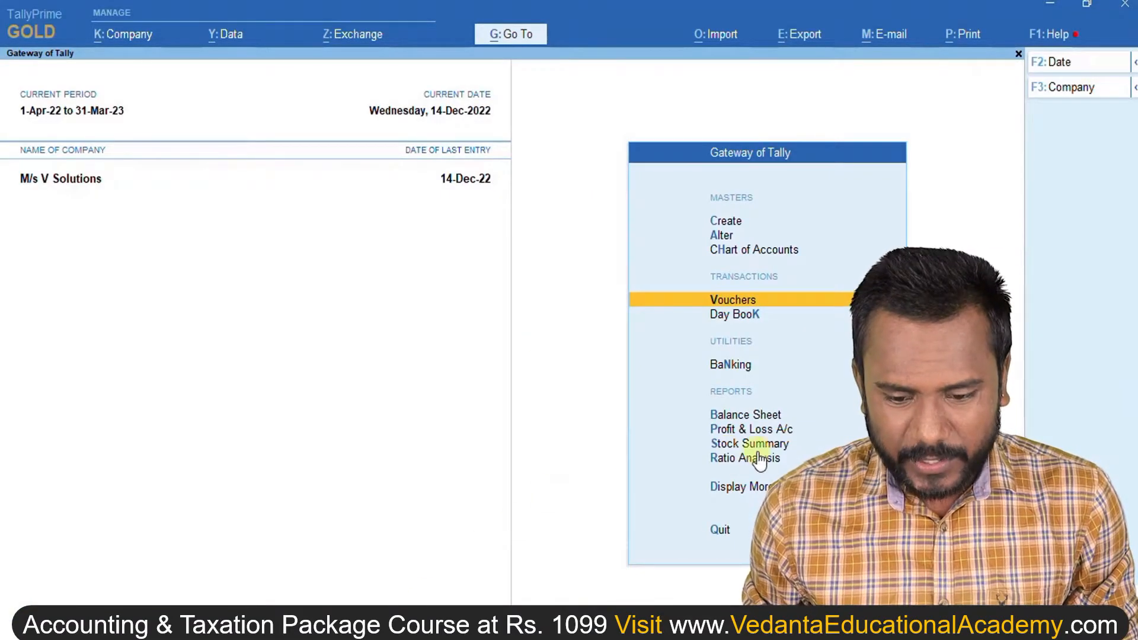
pyautogui.press('Down')
pyautogui.press('Down')
pyautogui.press('Down')
pyautogui.press('Down')
pyautogui.press('Down')
pyautogui.press('Down')
pyautogui.press('Down')
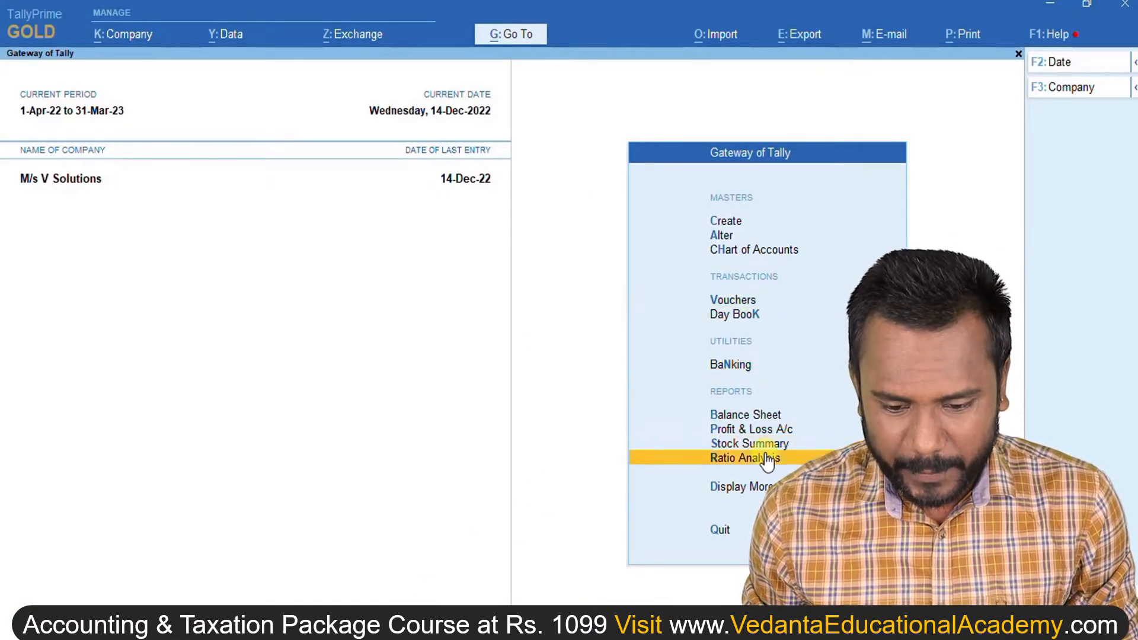
pyautogui.press('Return')
# - Open GST Reports > e-Invoice and list the vouchers with IRN generated
pyautogui.press('Down')
pyautogui.press('Down')
pyautogui.press('Down')
pyautogui.press('Down')
pyautogui.press('Down')
pyautogui.press('Down')
pyautogui.press('Down')
pyautogui.press('Down')
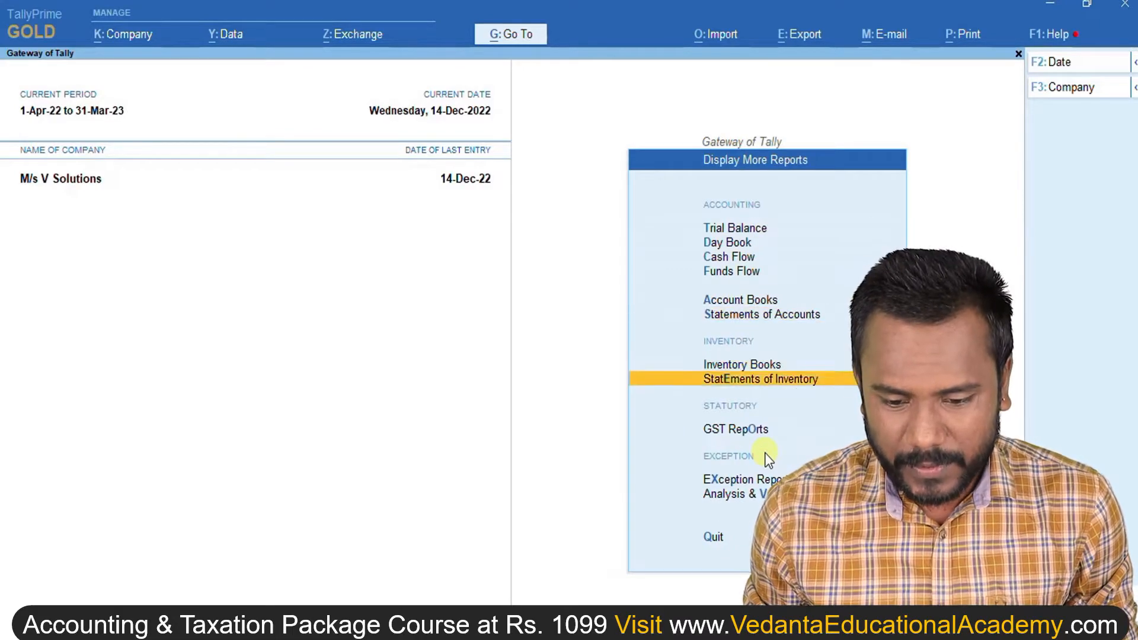
pyautogui.press('Return')
pyautogui.press('Down')
pyautogui.press('Down')
pyautogui.press('Down')
pyautogui.press('Down')
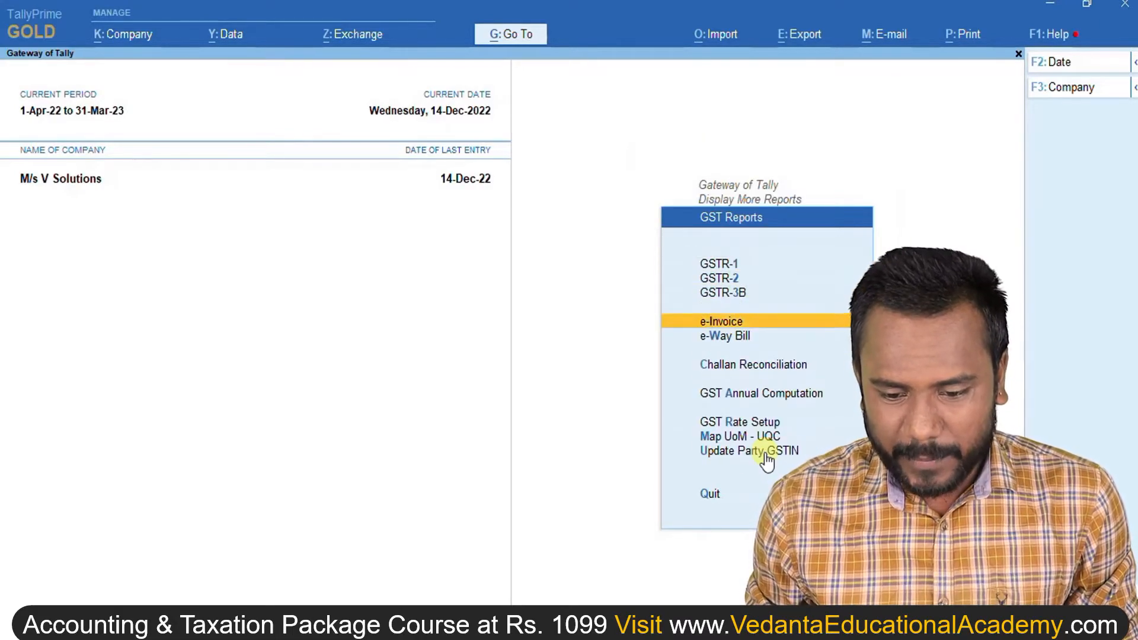
pyautogui.press('Up')
pyautogui.press('Return')
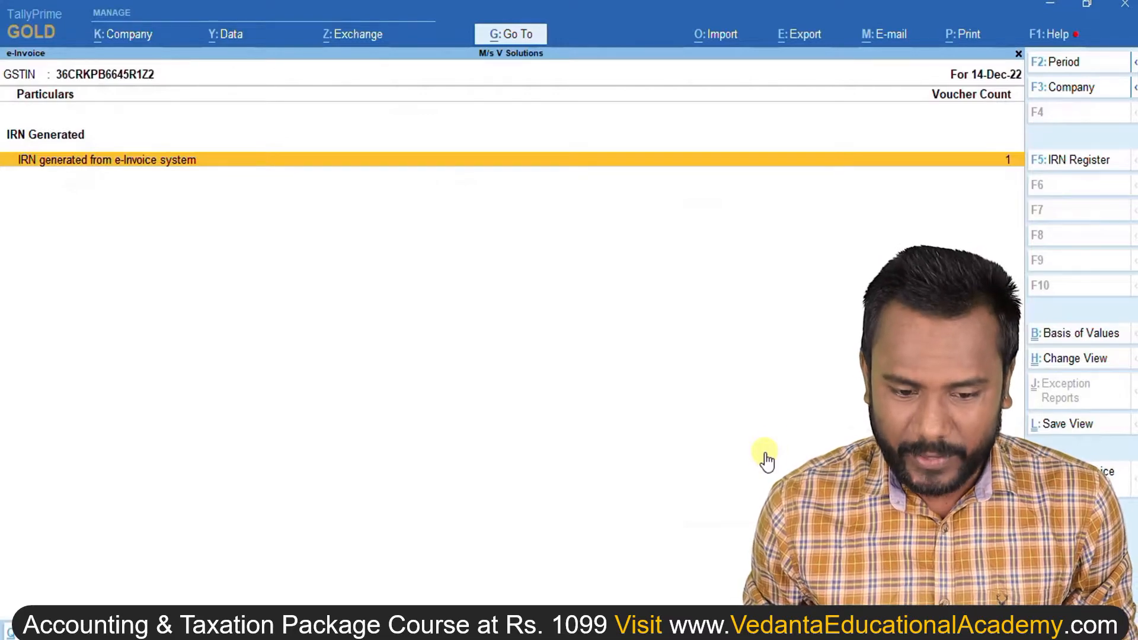
pyautogui.click(48, 165)
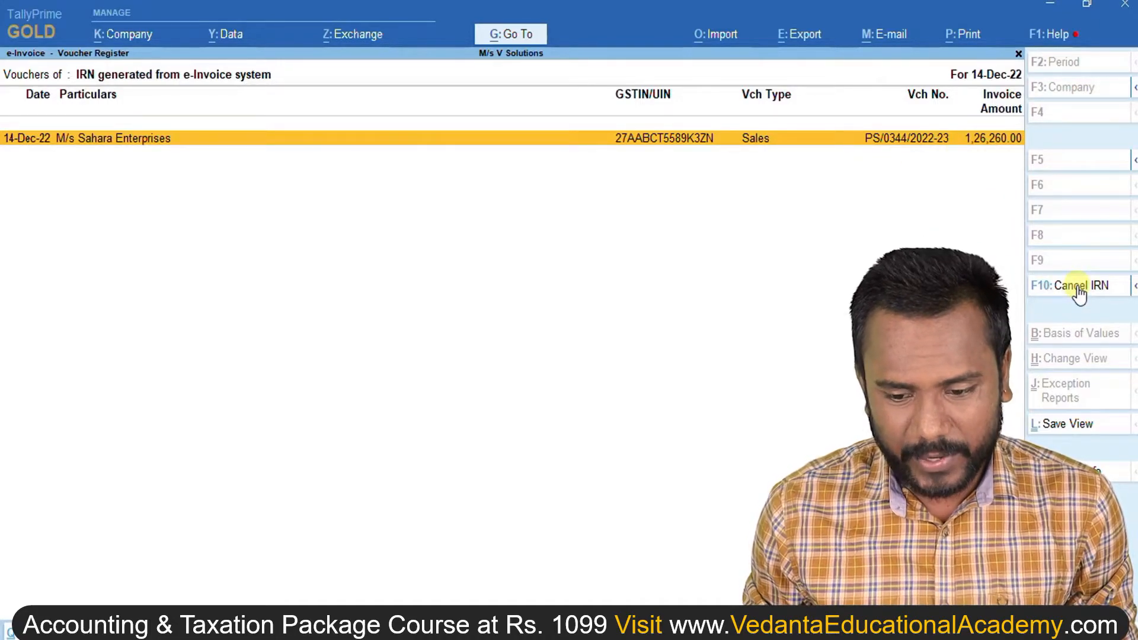
# - Check the Sahara Enterprises sales voucher and start Cancel IRN on it
pyautogui.click(1135, 288)
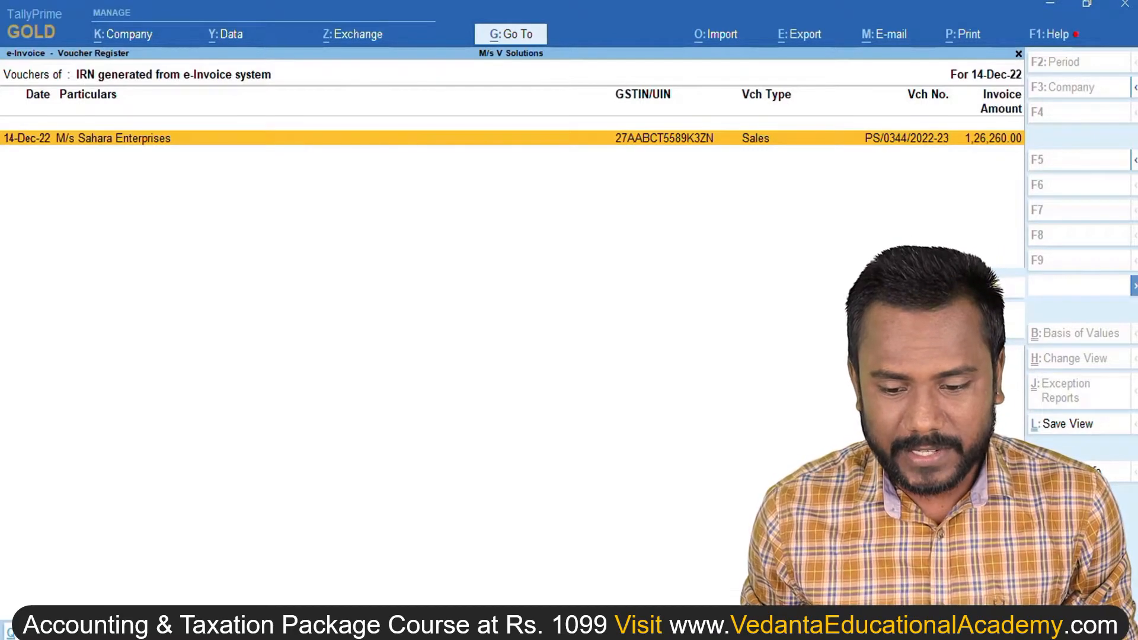
pyautogui.click(954, 243)
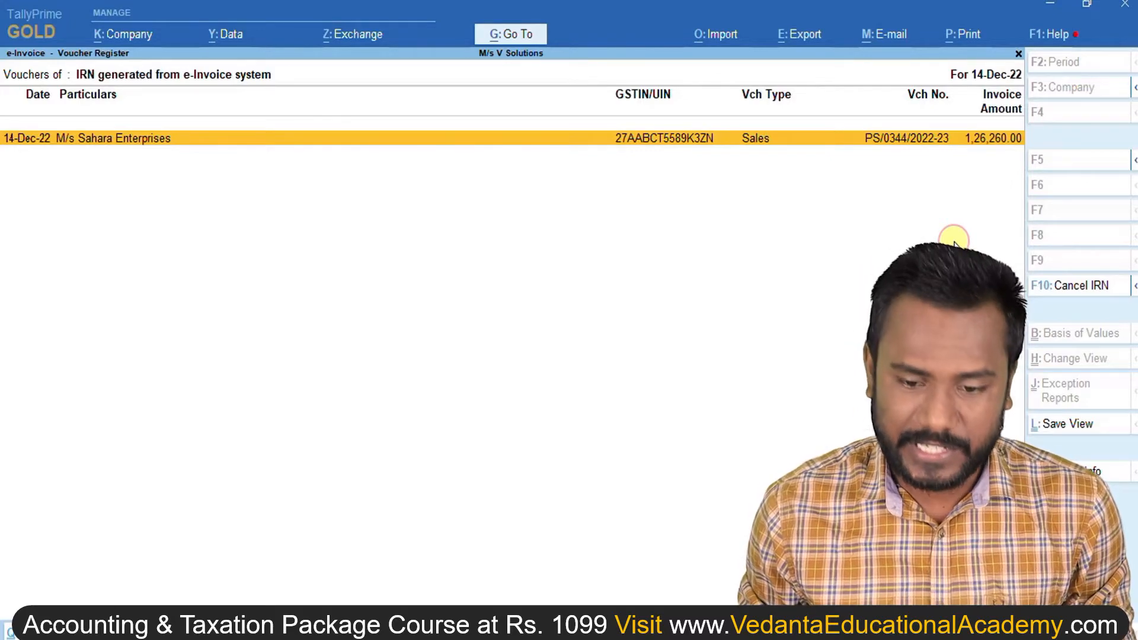
pyautogui.press('Return')
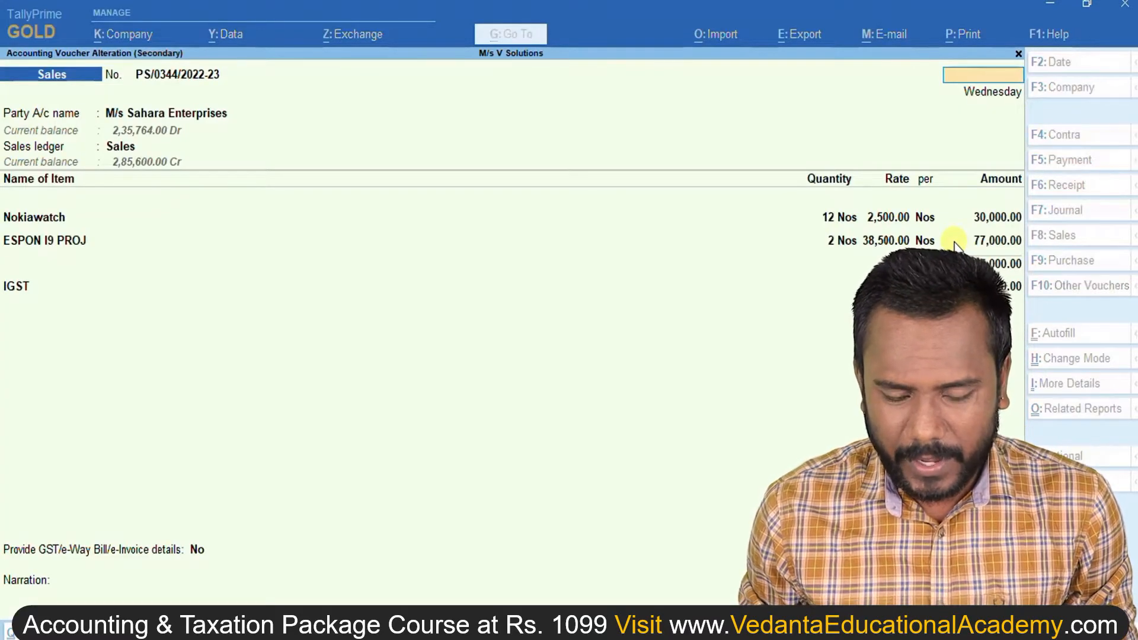
pyautogui.press('Escape')
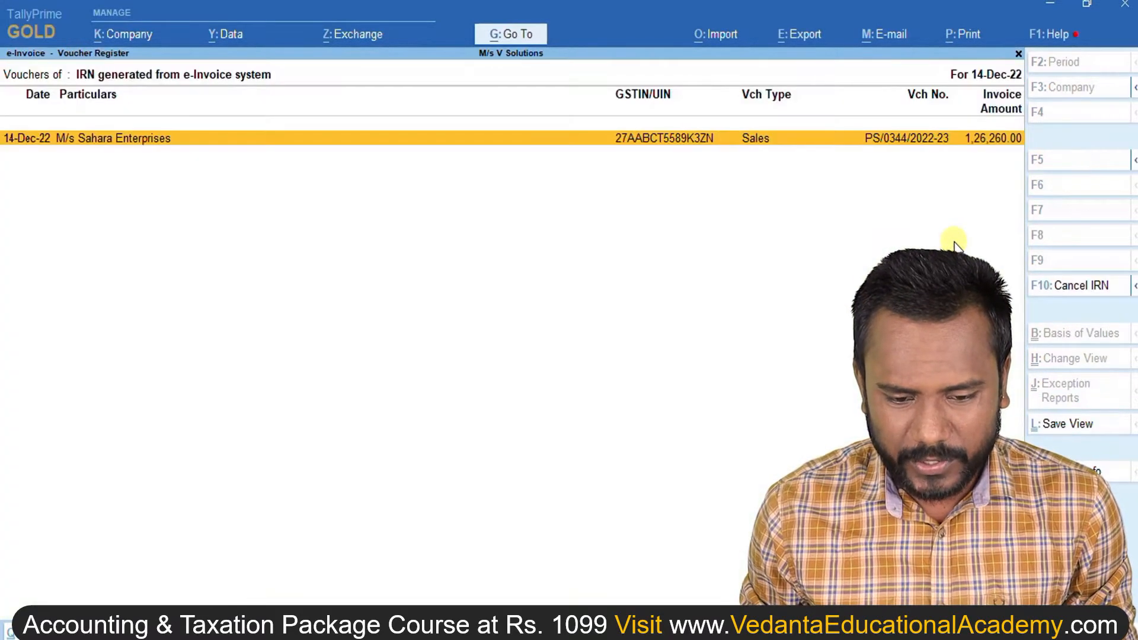
pyautogui.click(1093, 289)
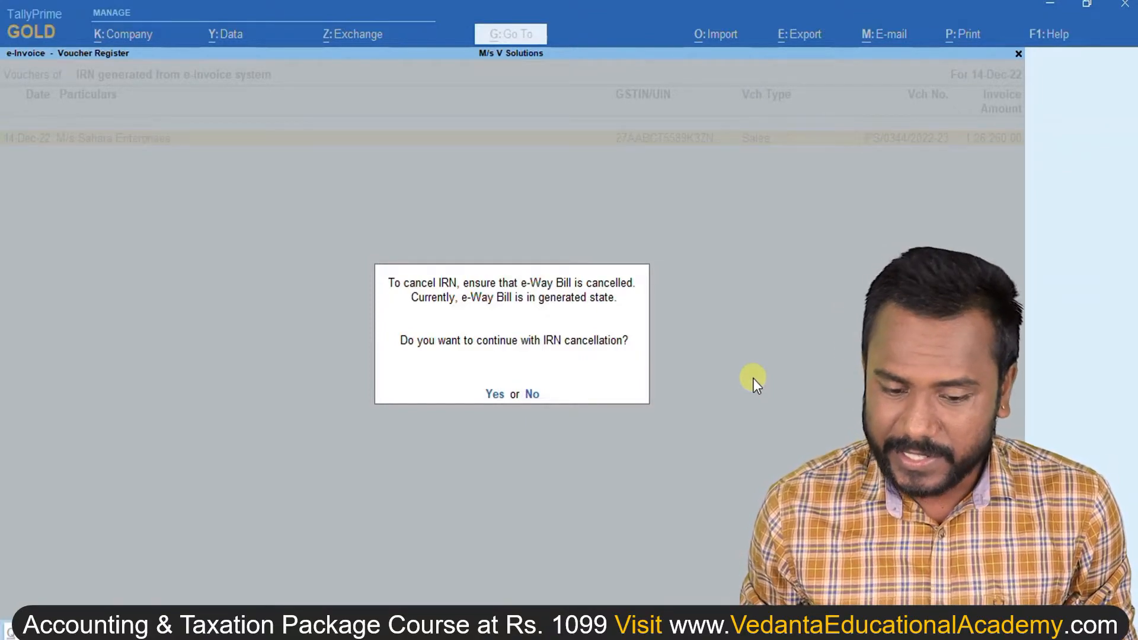
# - Confirm the cancellation with reason '2 - Data Entry Mistake' and remark 'Material Change'
pyautogui.press('y')
pyautogui.press('Down')
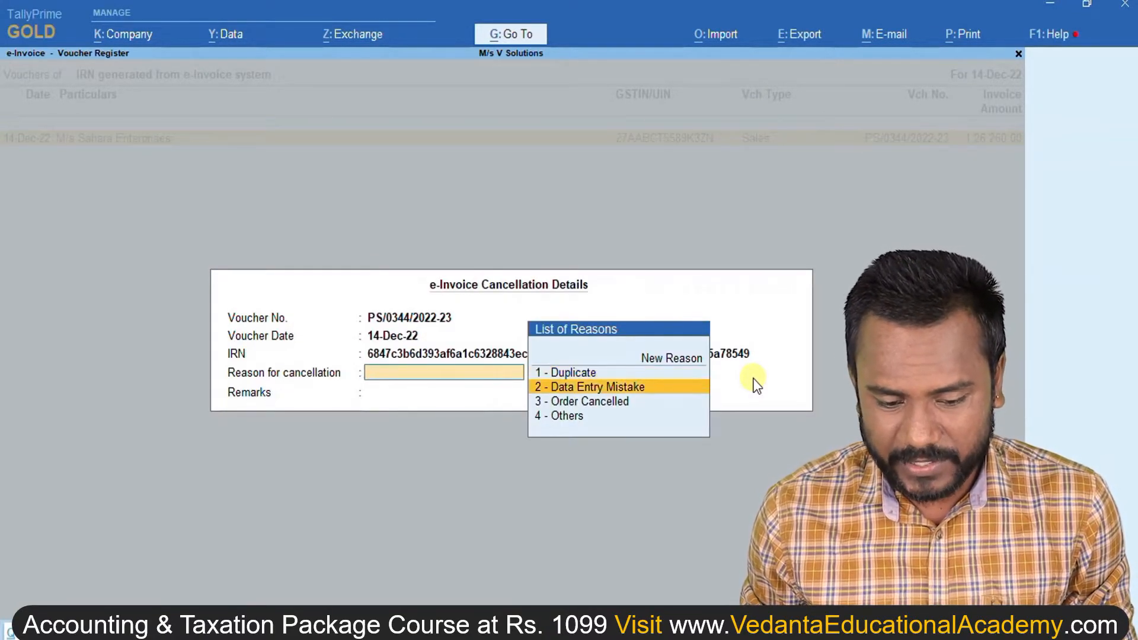
pyautogui.press('Return')
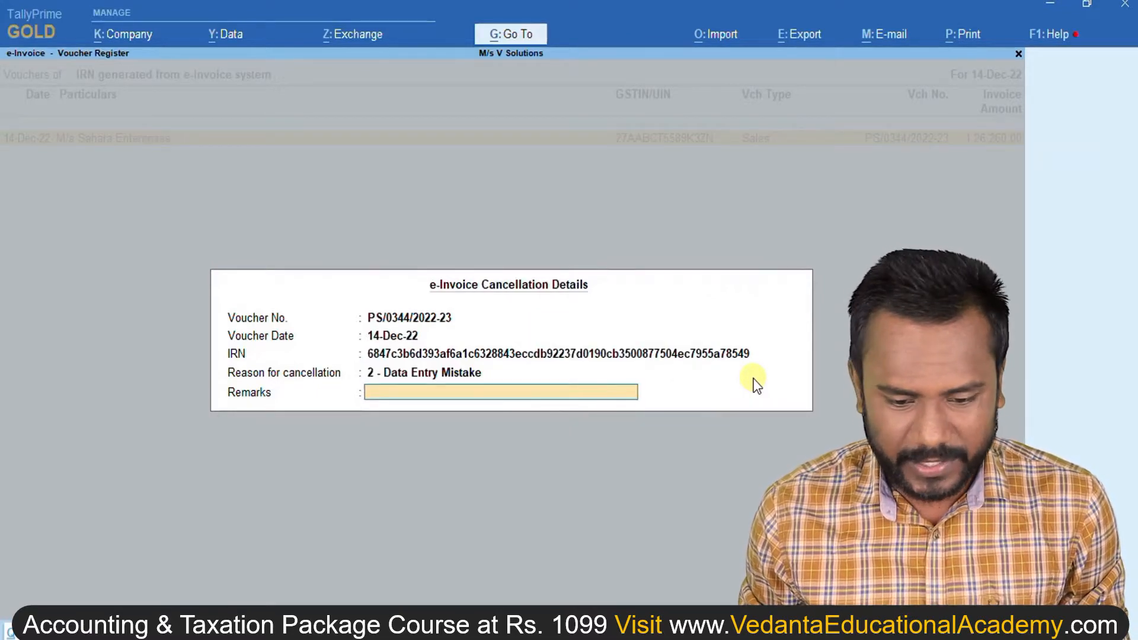
pyautogui.write('Ma')
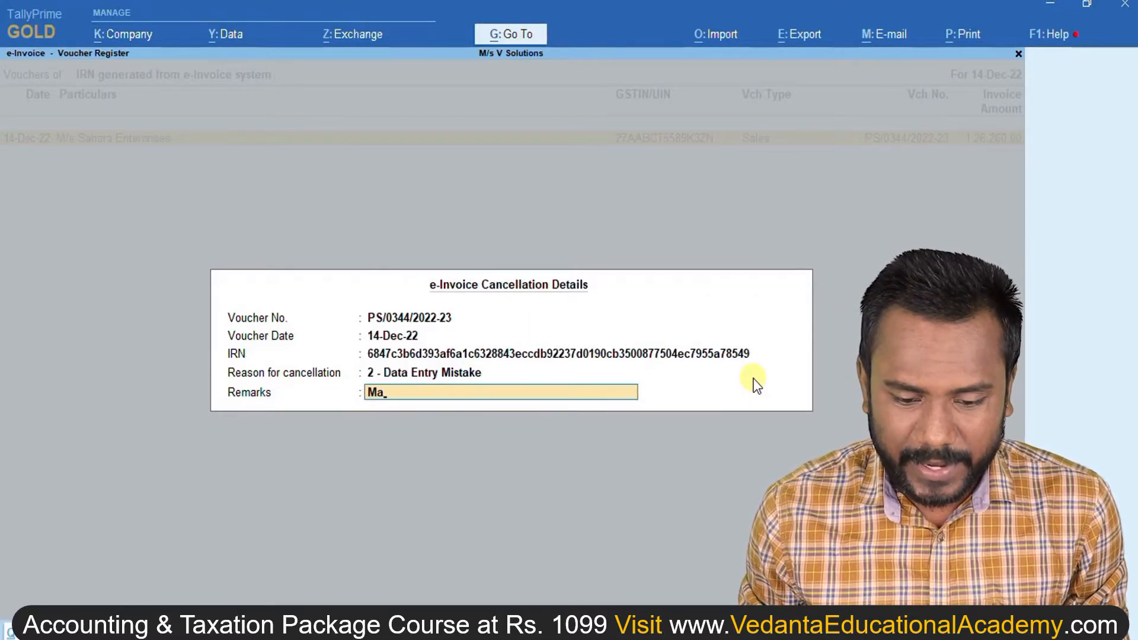
pyautogui.press('BackSpace')
pyautogui.write('is')
pyautogui.press('BackSpace')
pyautogui.press('BackSpace')
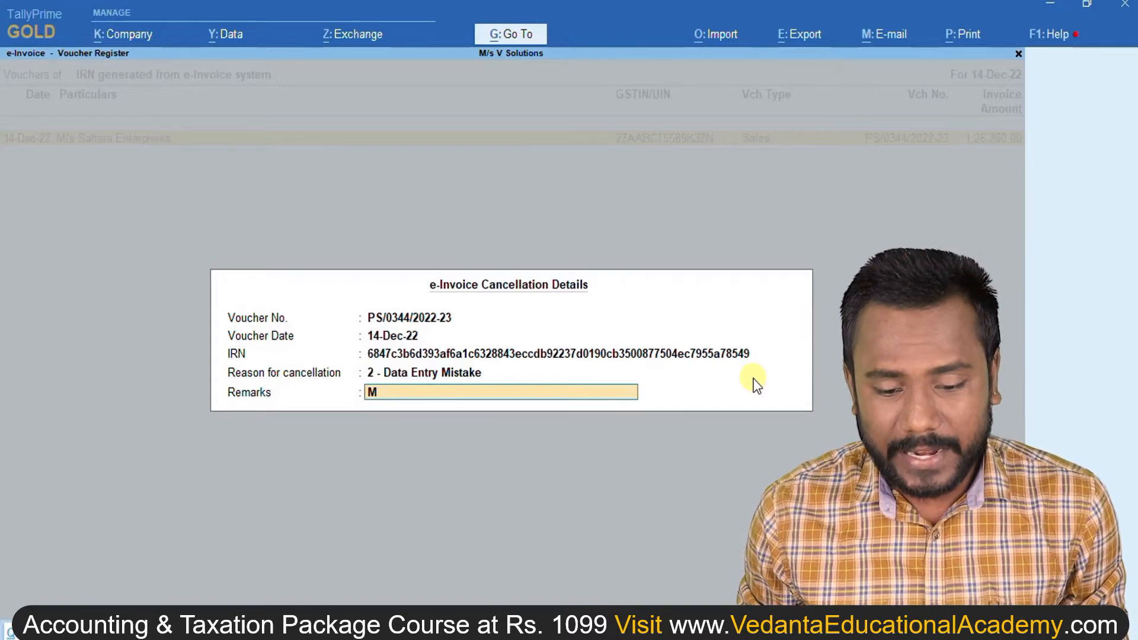
pyautogui.write('aterial Change')
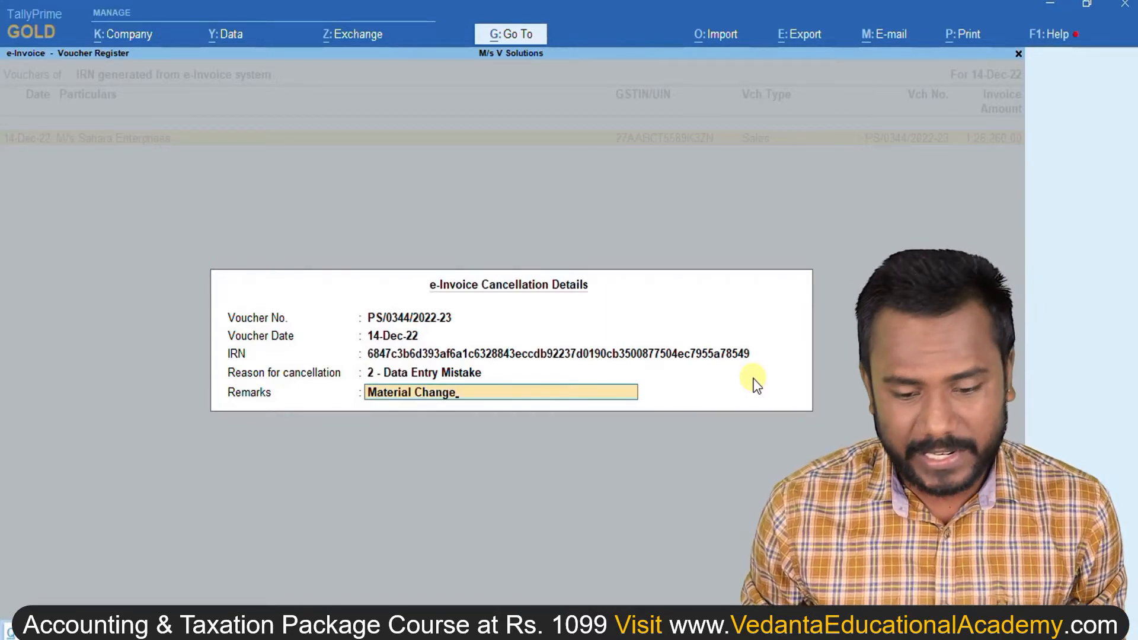
pyautogui.press('Return')
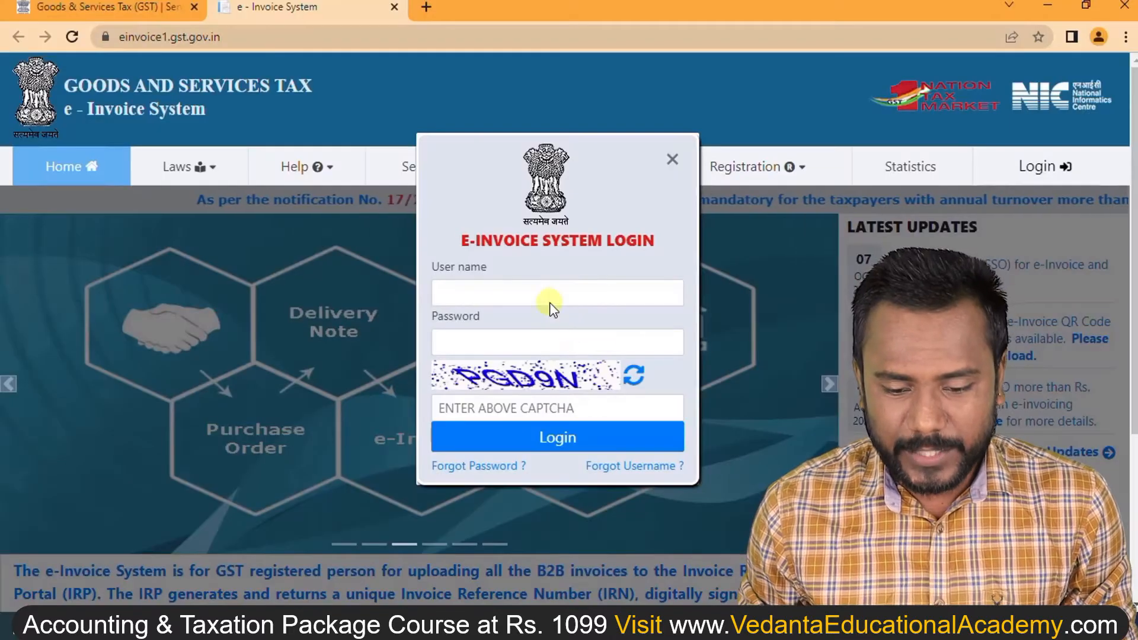
# - Log in to the e-invoice portal with the user name, password and captcha, dismissing the 2FA alert
pyautogui.click(549, 302)
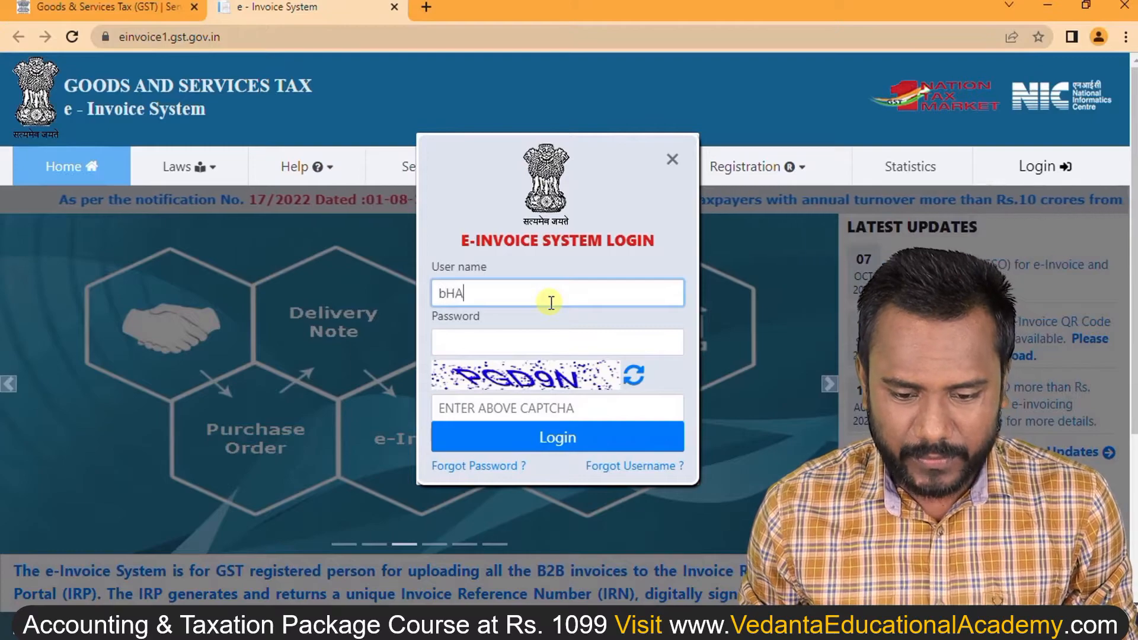
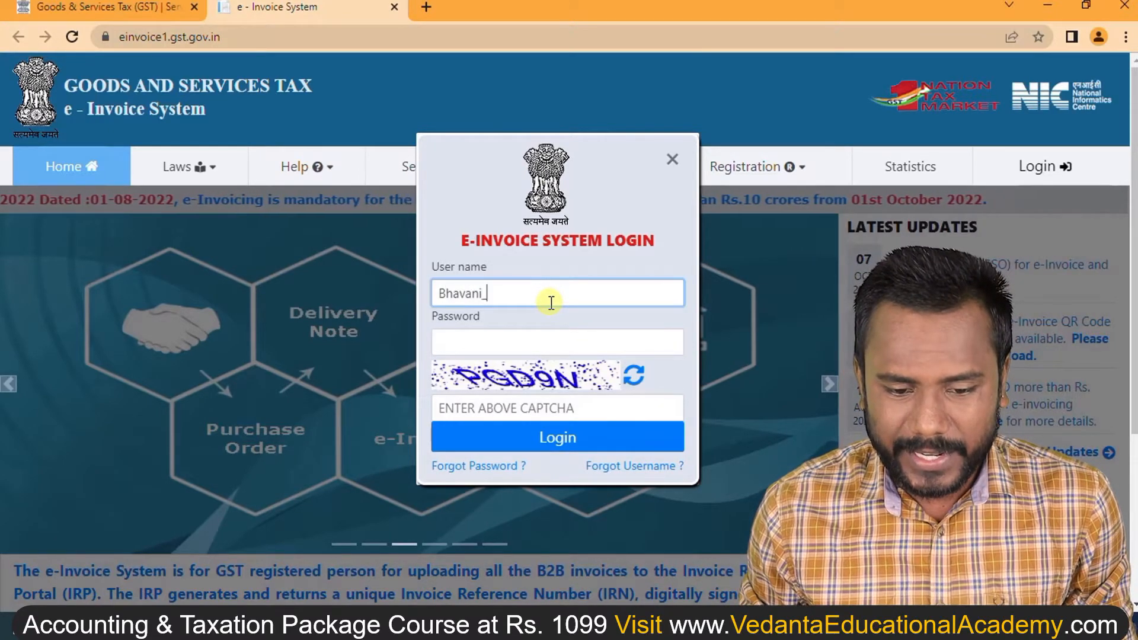
pyautogui.click(516, 348)
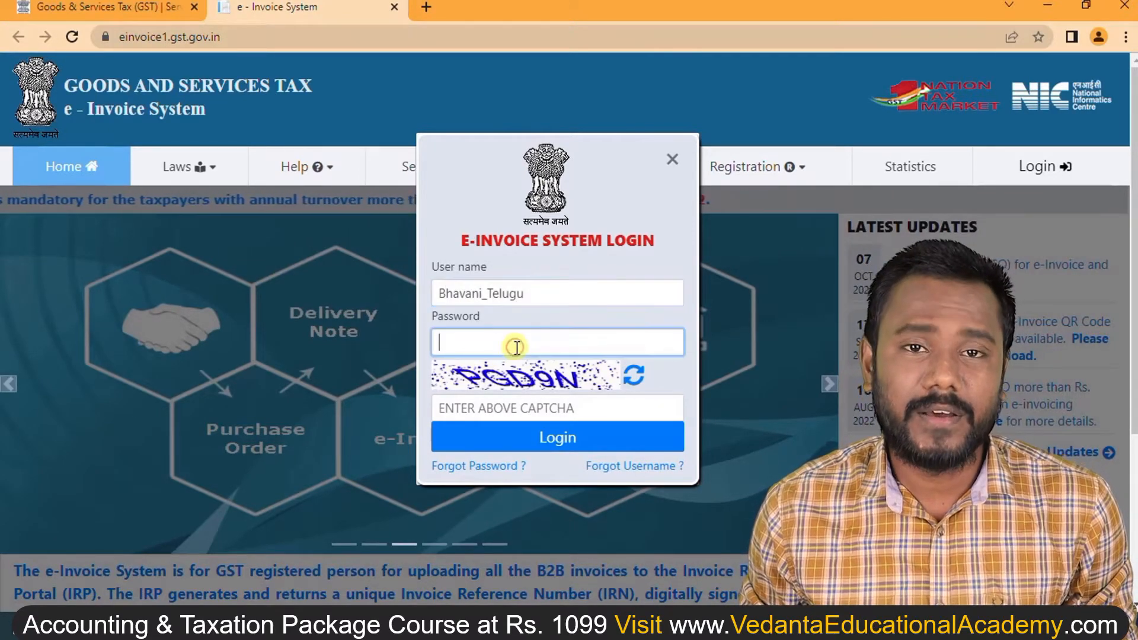
pyautogui.write('•••')
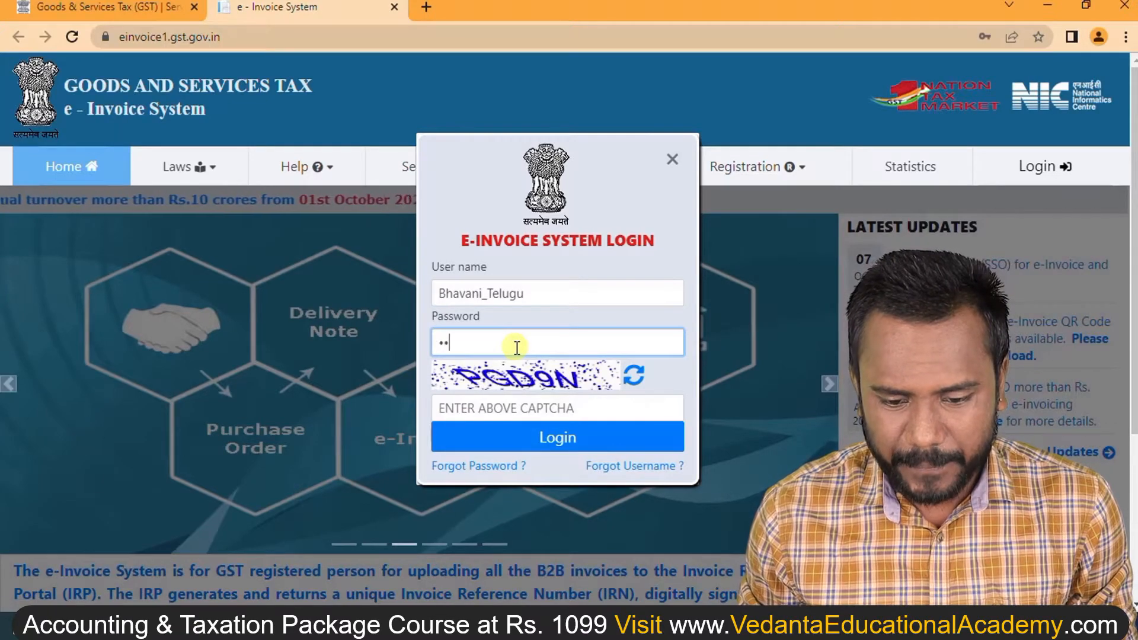
pyautogui.write('••••••')
pyautogui.press('Tab')
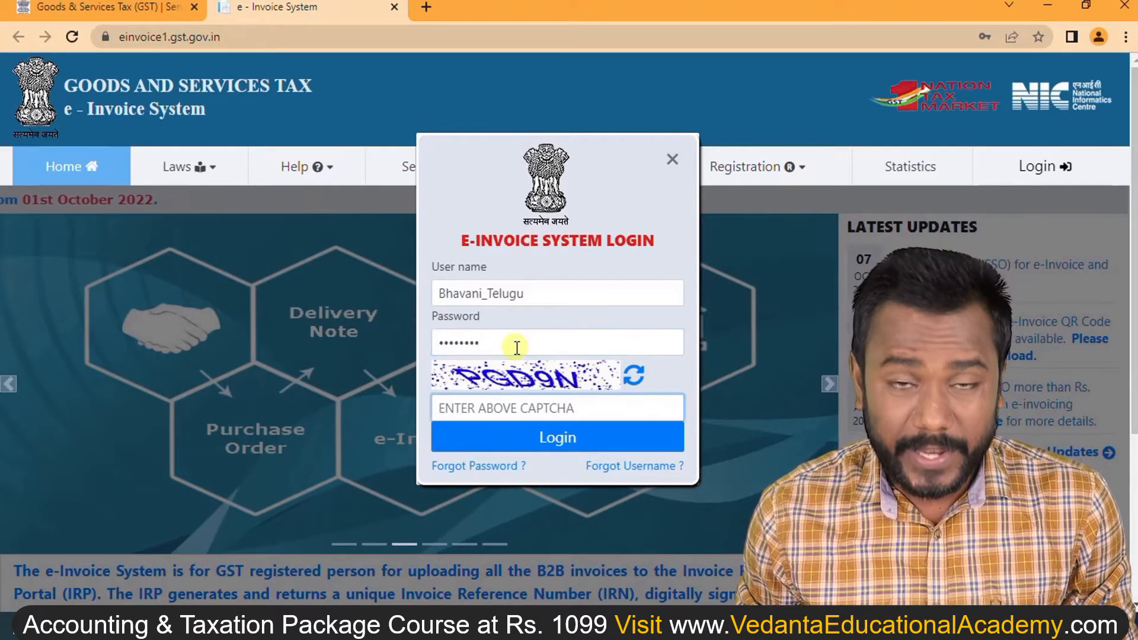
pyautogui.write('PG')
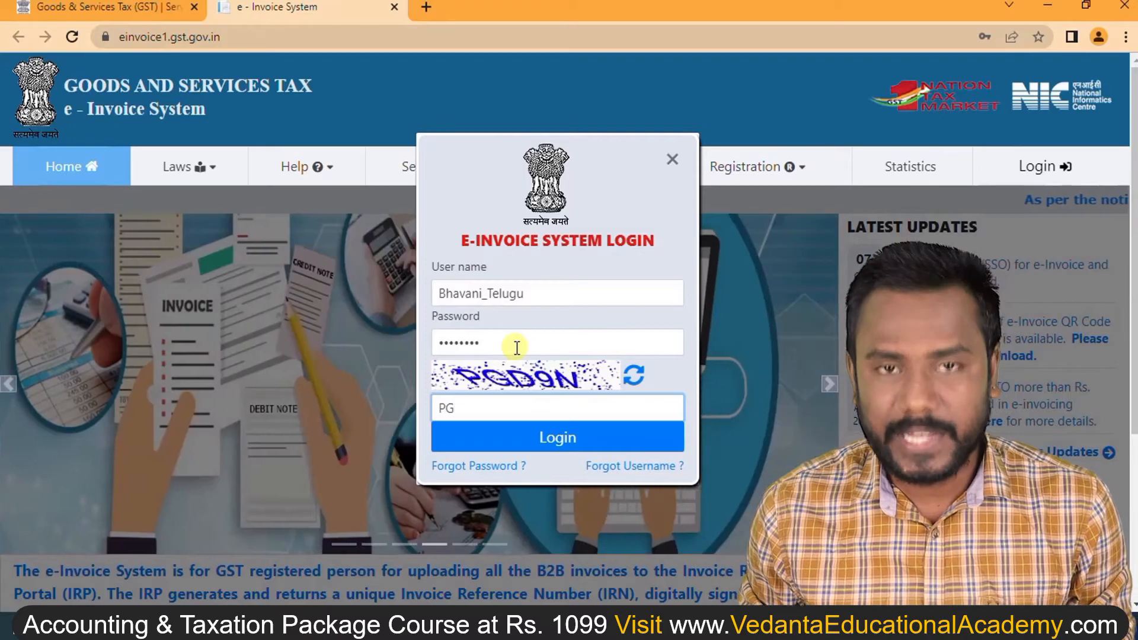
pyautogui.write('D9N')
pyautogui.click(541, 440)
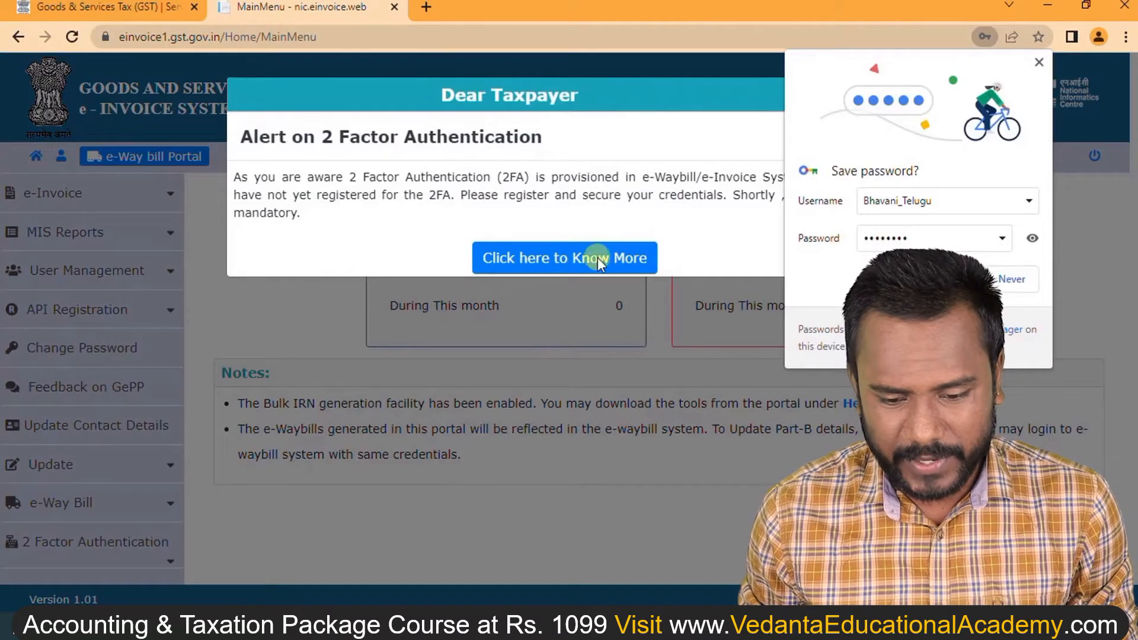
pyautogui.click(597, 258)
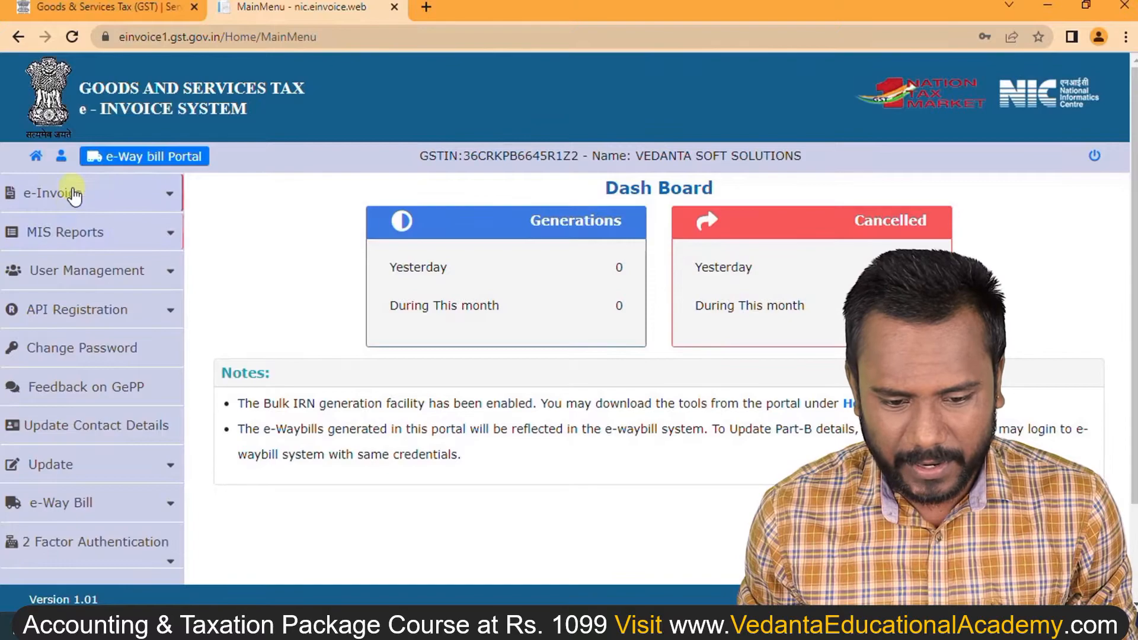
# - Load the MIS Generated e-Invoices report for 14/12/2022 and select the invoice's Ack No
pyautogui.click(166, 192)
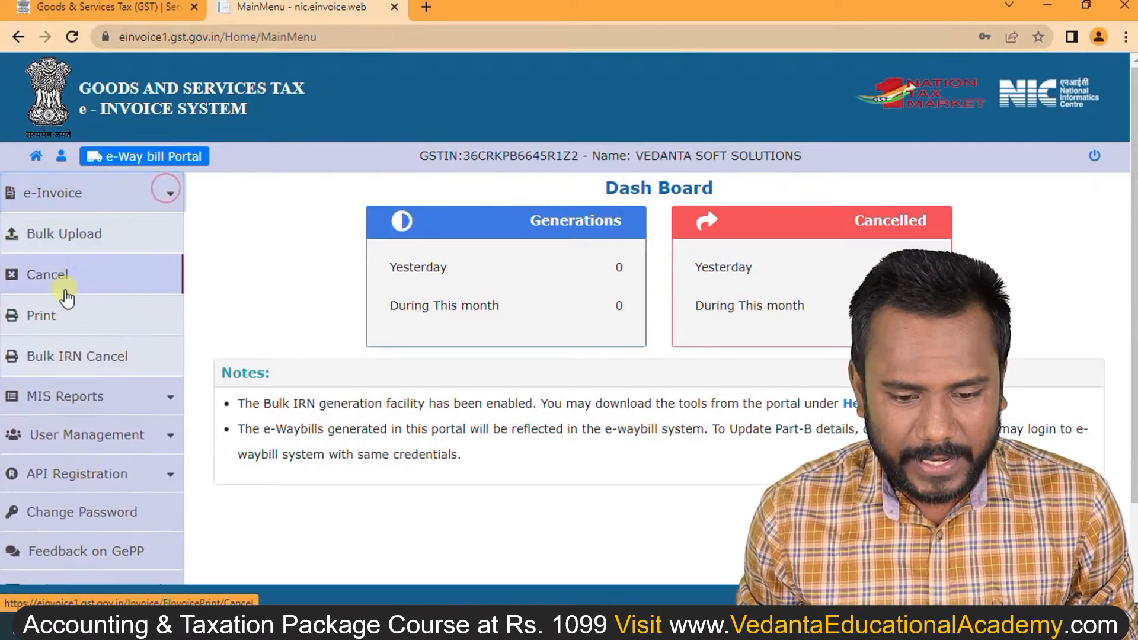
pyautogui.click(171, 194)
pyautogui.click(163, 233)
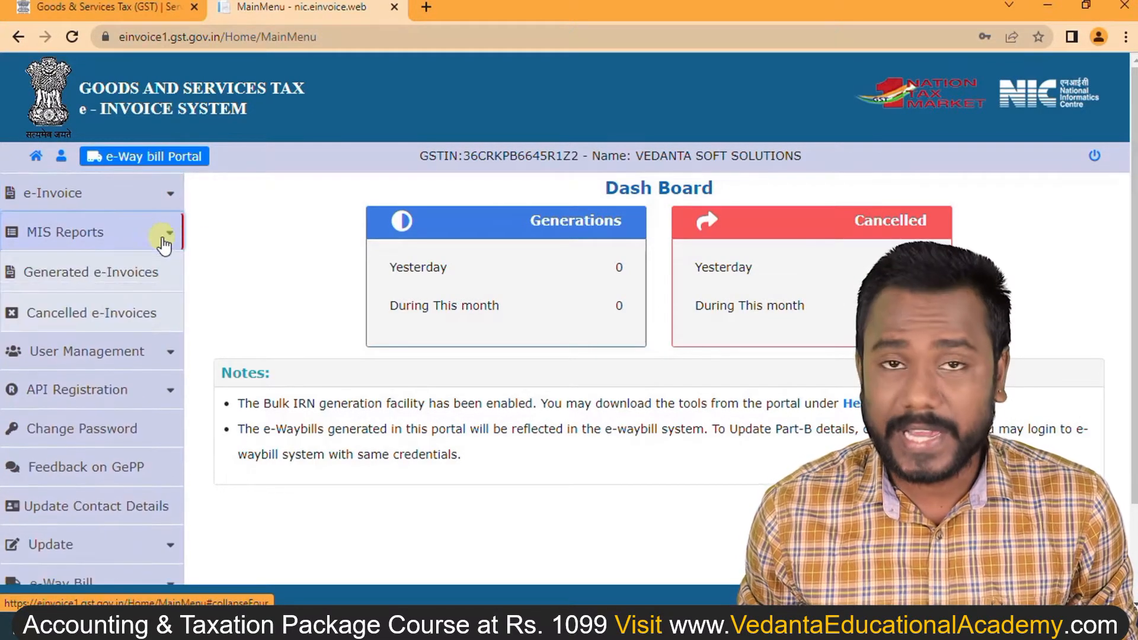
pyautogui.click(121, 274)
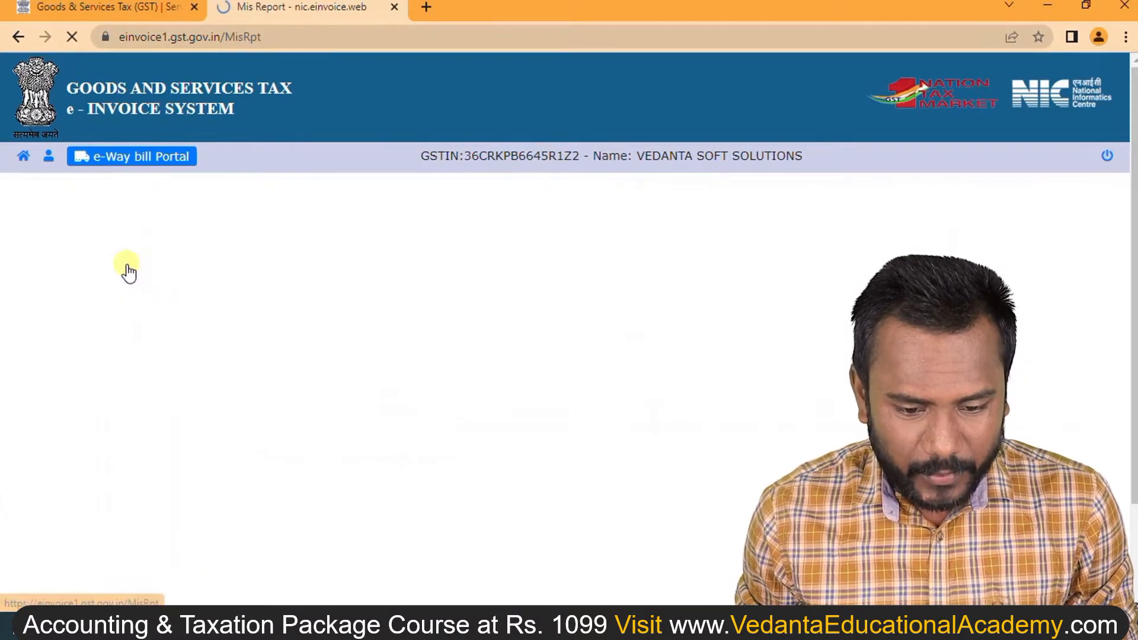
pyautogui.click(697, 224)
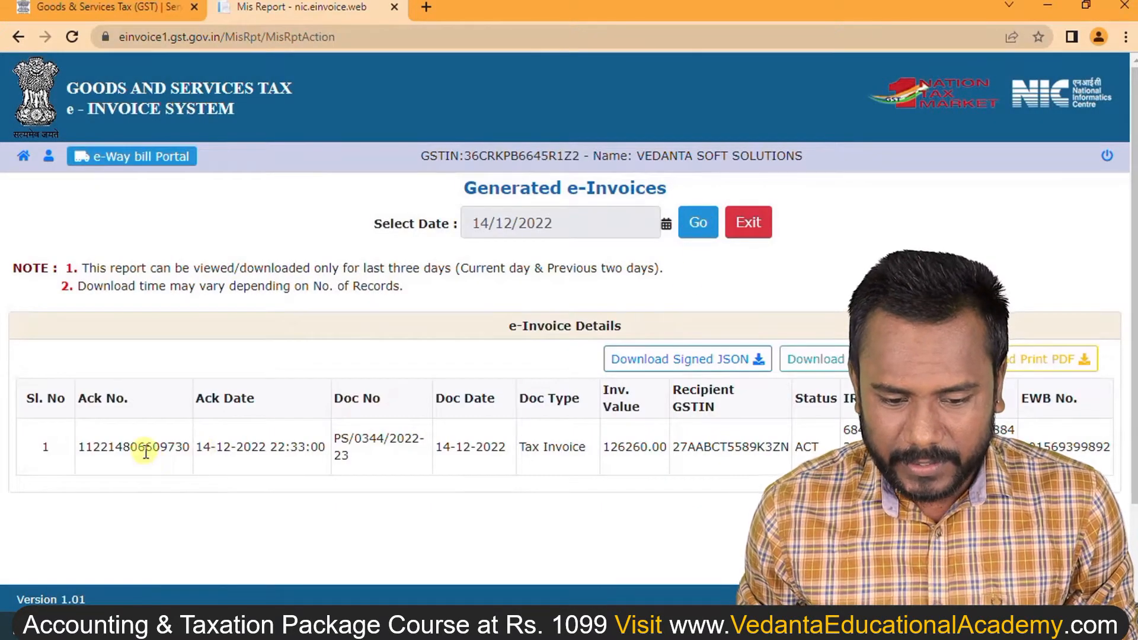
pyautogui.doubleClick(143, 447)
pyautogui.hotkey('ctrl', 'c')
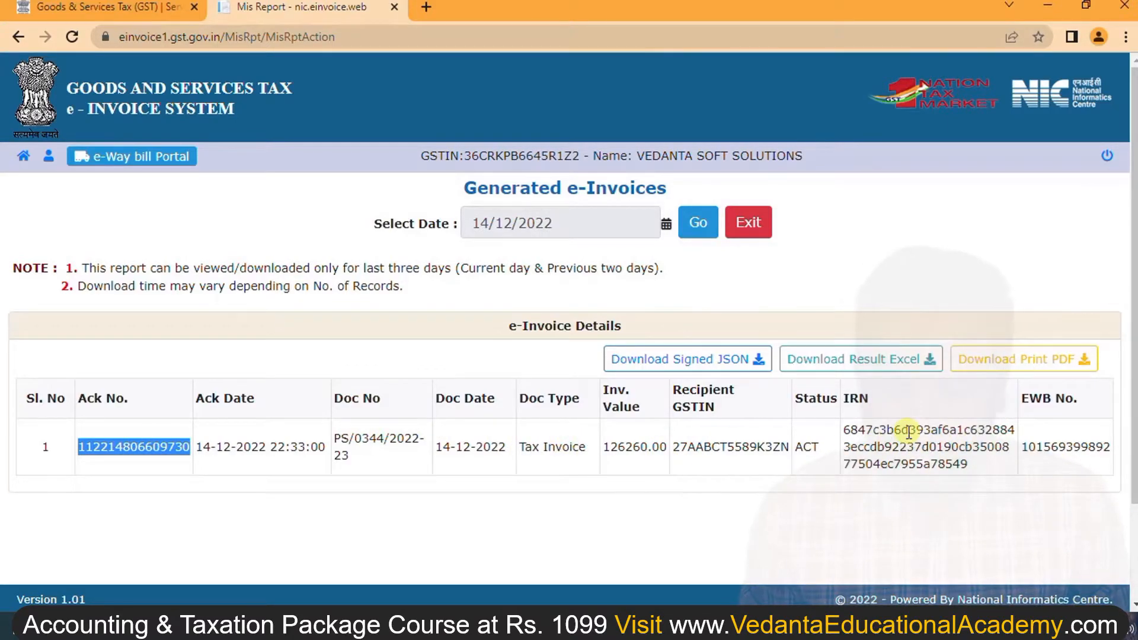
# - Return to the portal Dash Board and expand the e-Invoice menu
pyautogui.click(815, 446)
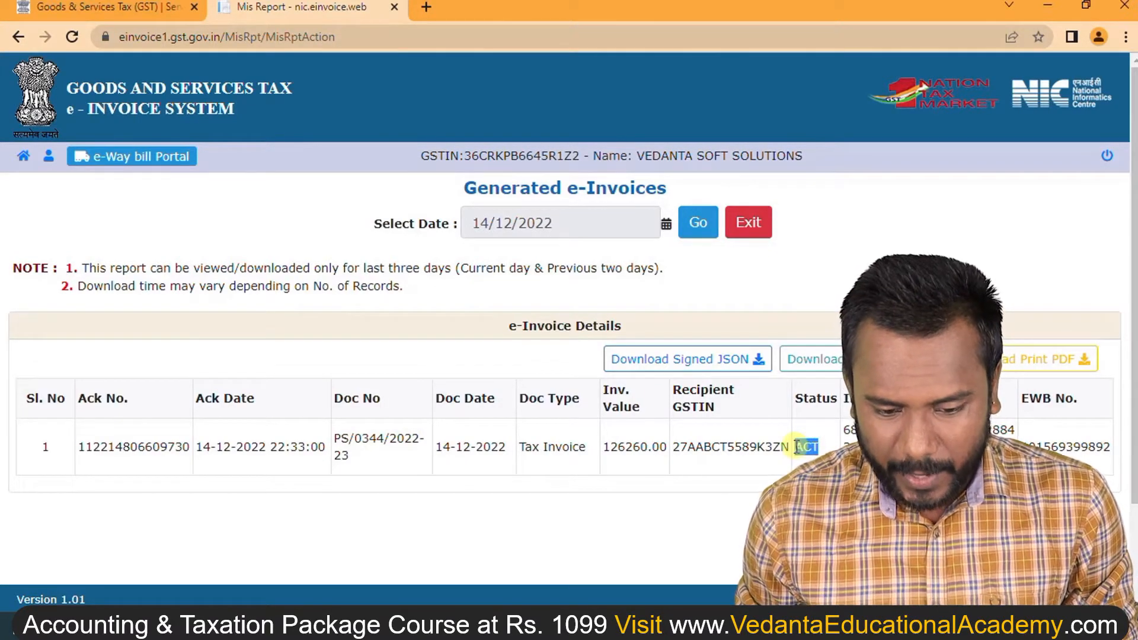
pyautogui.click(24, 155)
pyautogui.click(108, 198)
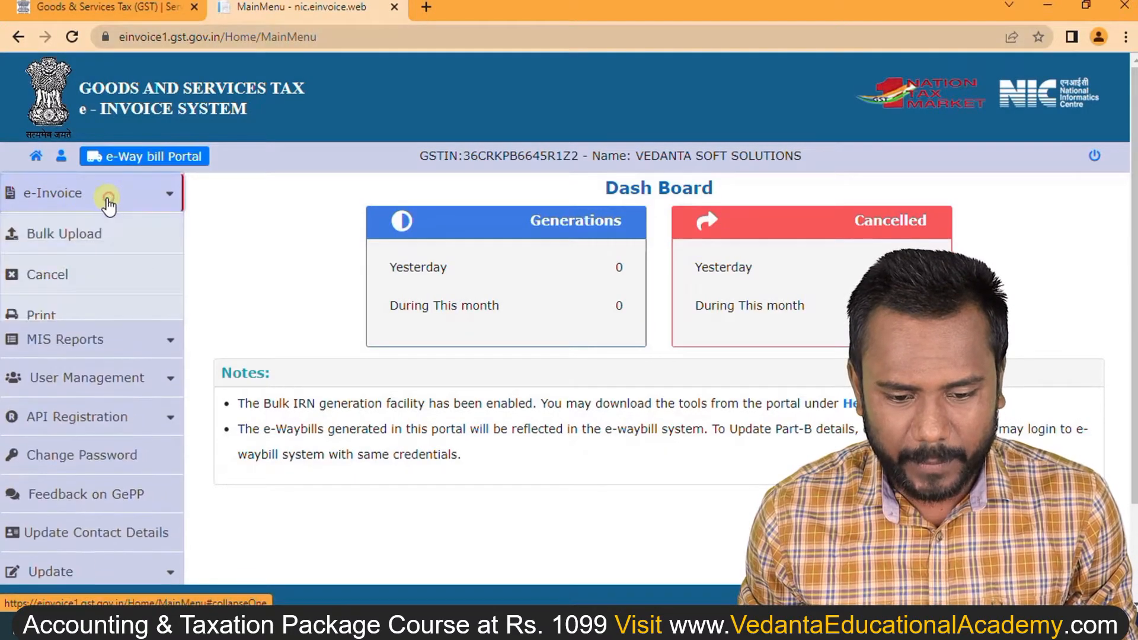
# - Look up e-invoice PS/0344/2022-23 for cancellation using its pasted acknowledgement number
pyautogui.click(51, 283)
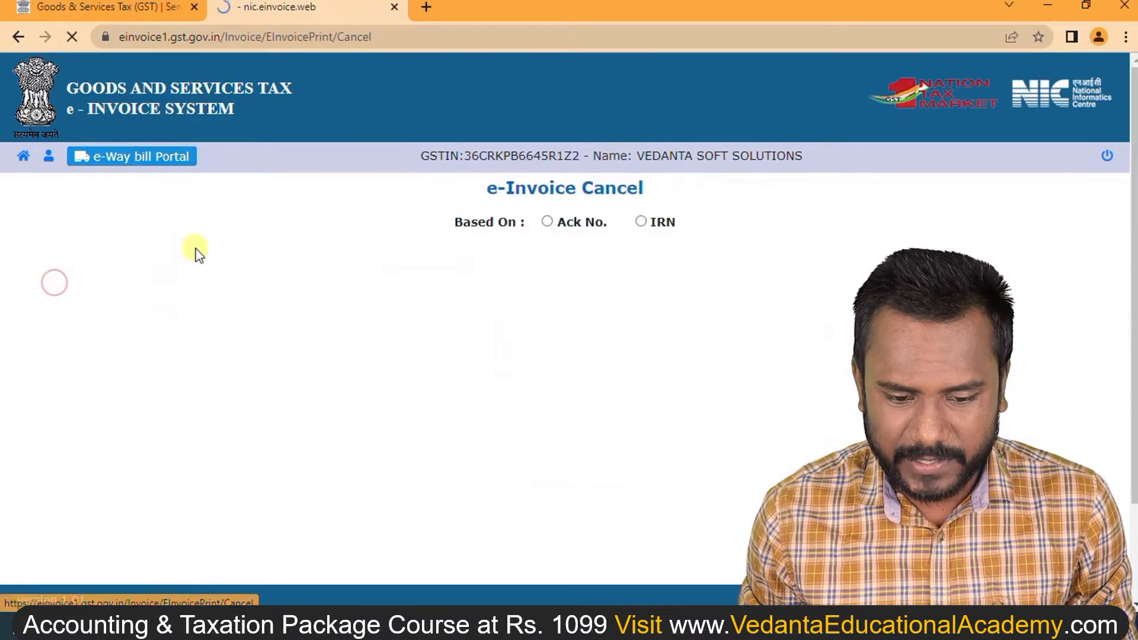
pyautogui.click(541, 259)
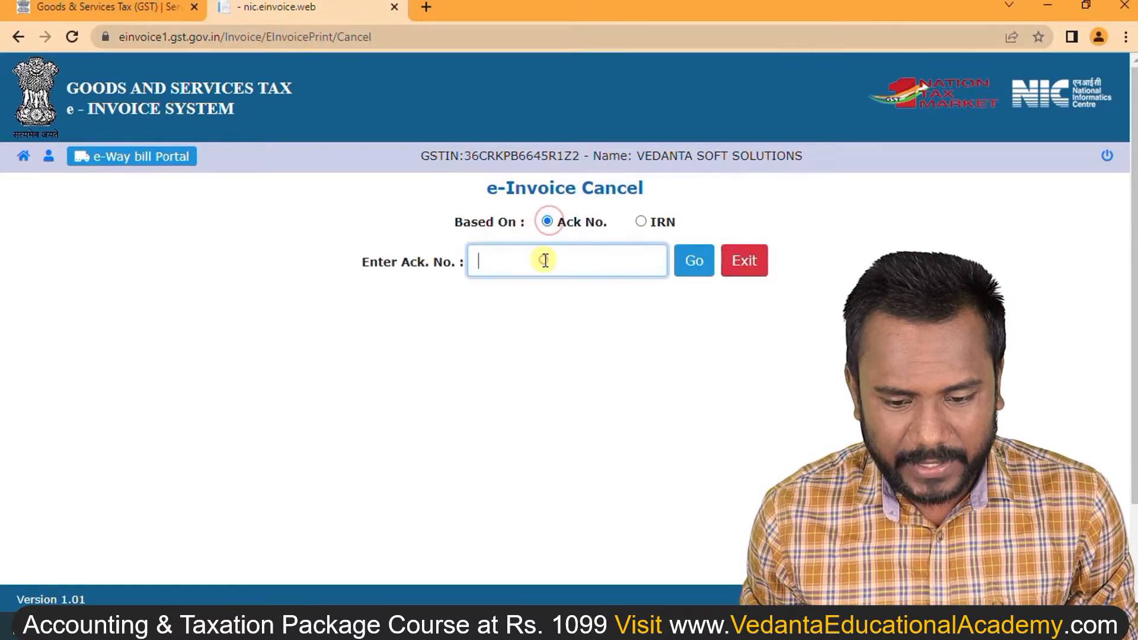
pyautogui.hotkey('ctrl', 'v')
pyautogui.click(692, 259)
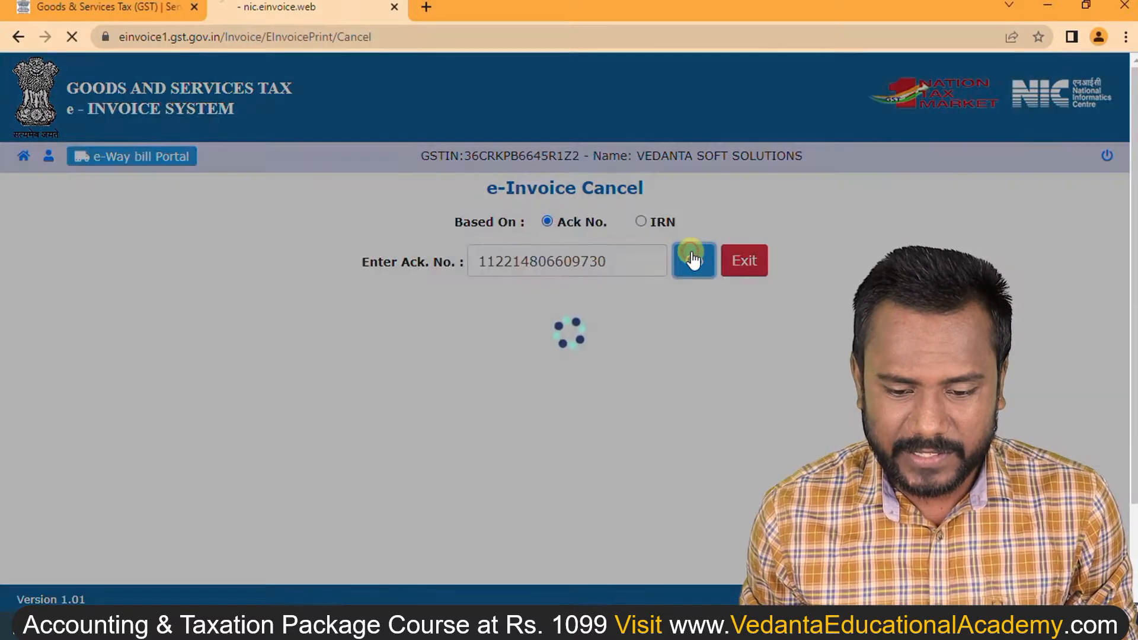
# - Cancel it as a Data Entry mistake with remark 'WRONG INVOICE NUMBER'
pyautogui.scroll(-8, 688, 343)
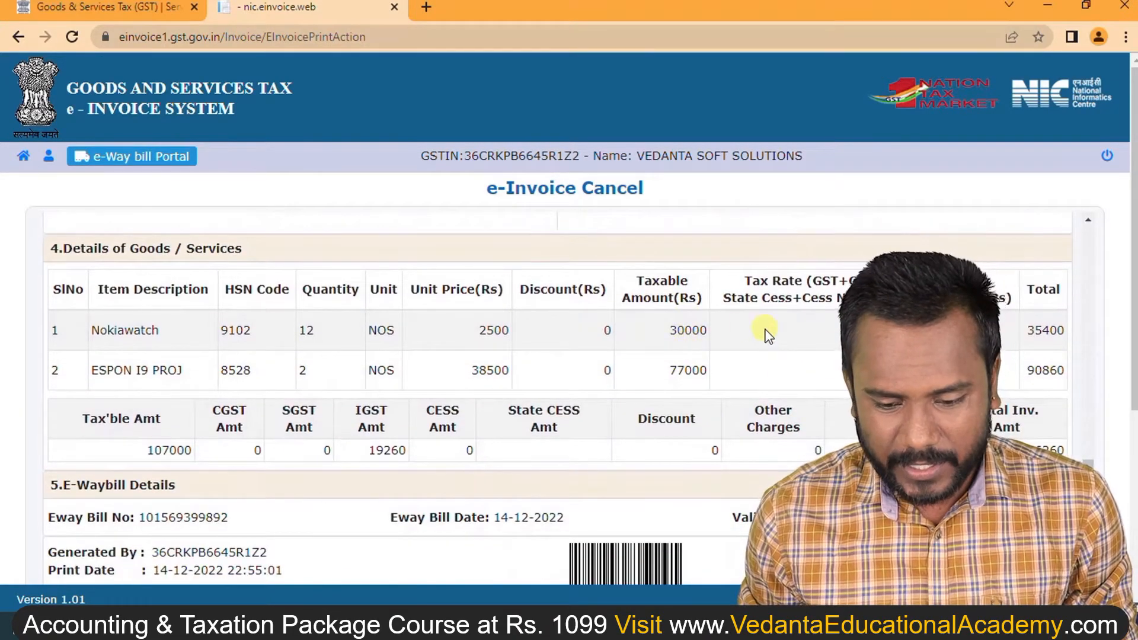
pyautogui.scroll(-5, 764, 330)
pyautogui.click(621, 420)
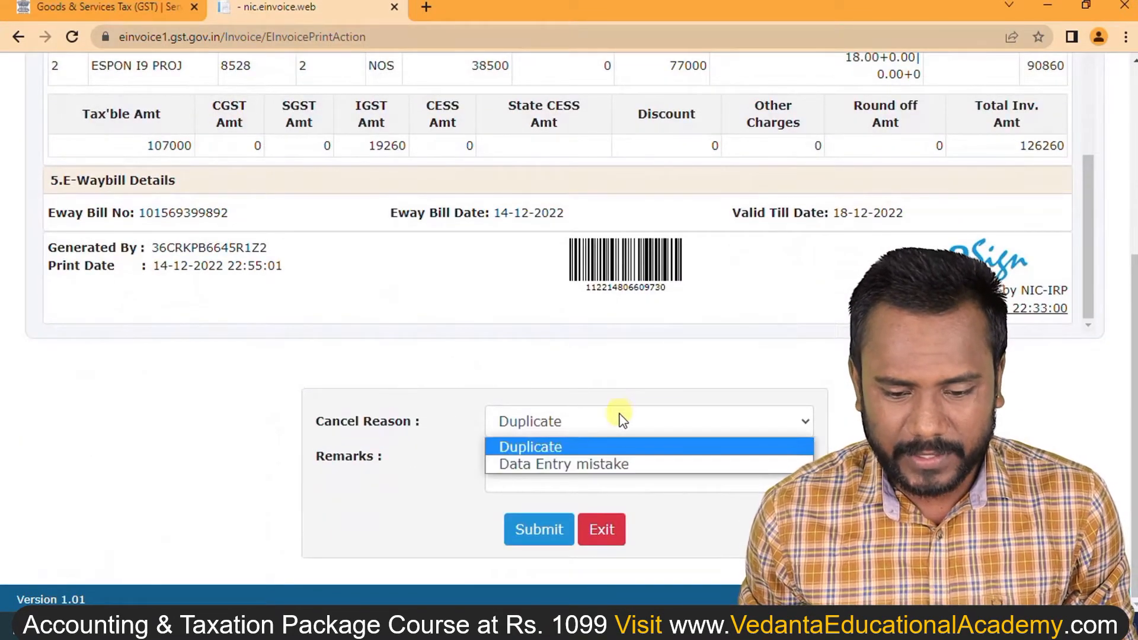
pyautogui.click(604, 464)
pyautogui.click(575, 461)
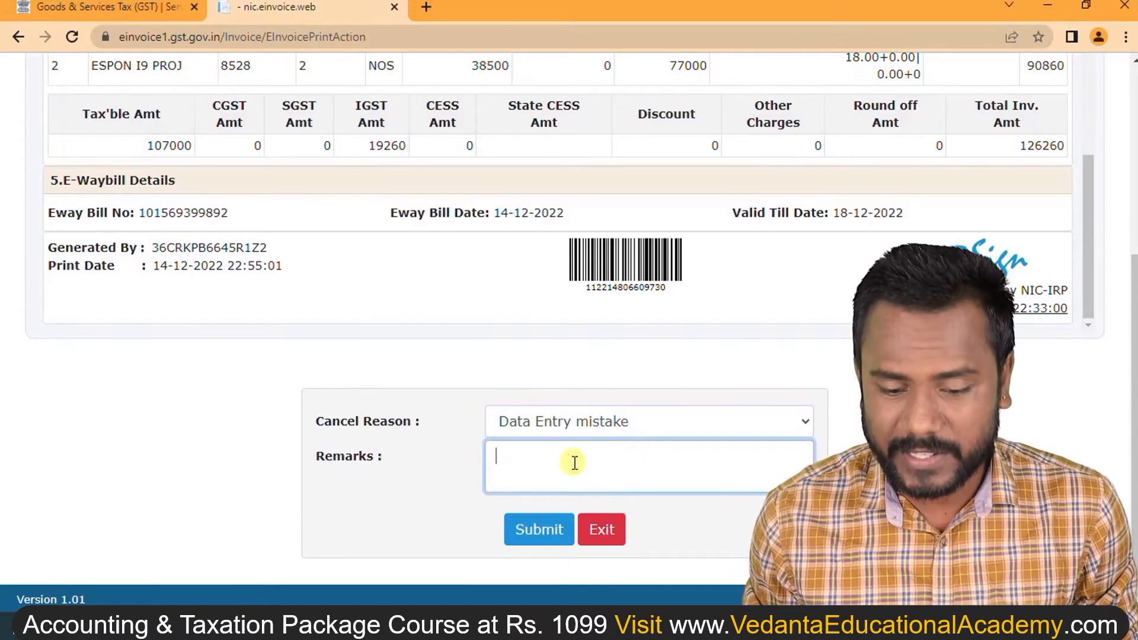
pyautogui.write('WRONG INV')
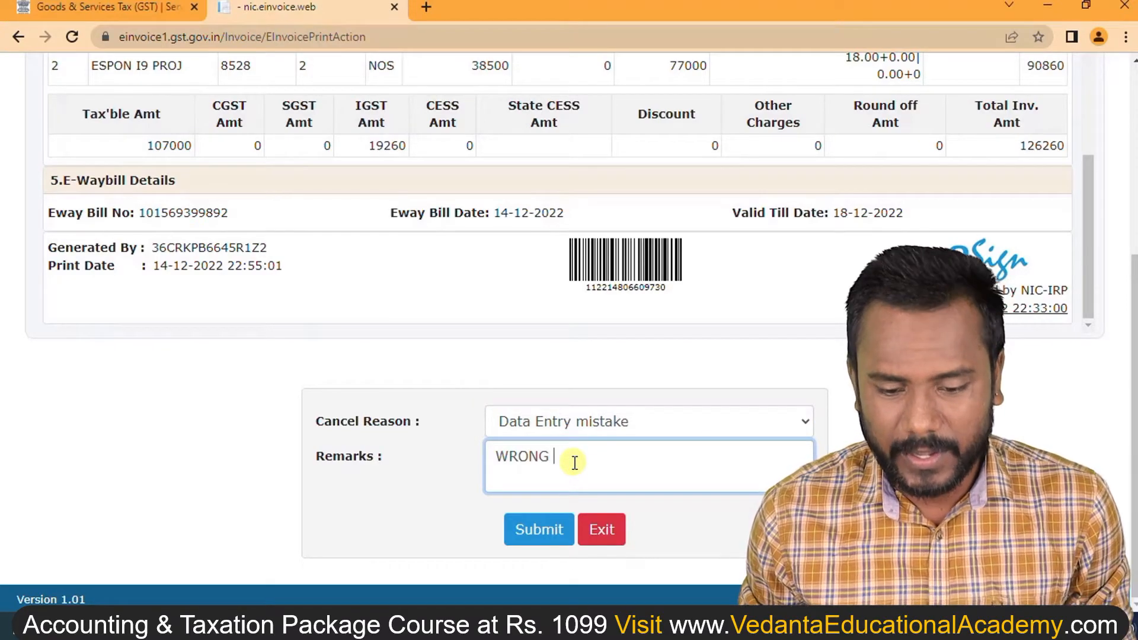
pyautogui.write('OICE')
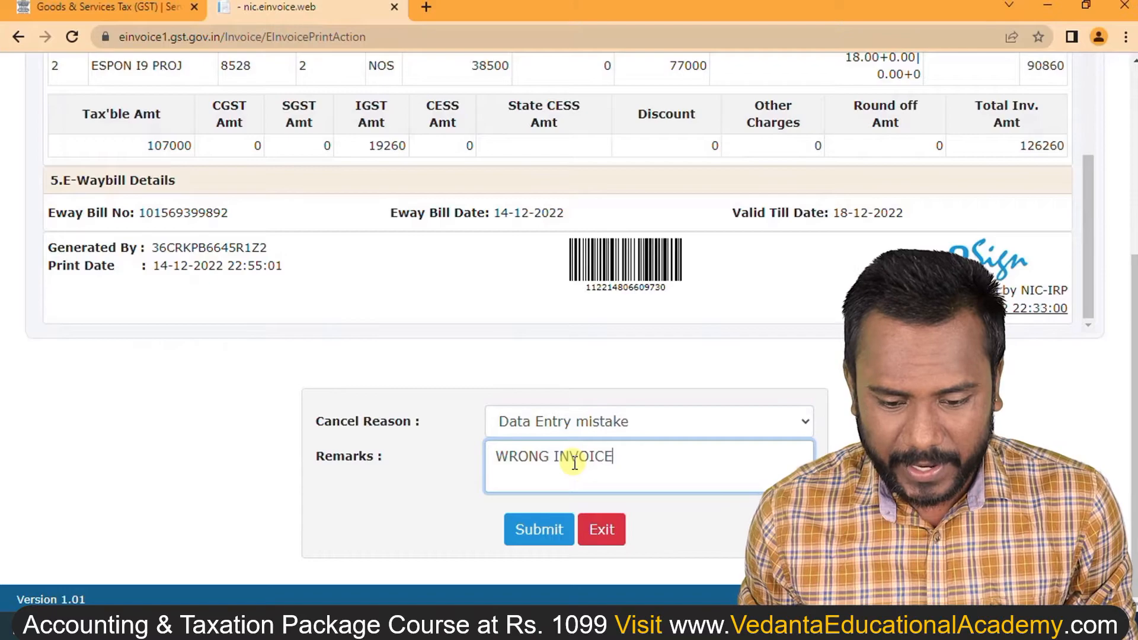
pyautogui.write(' NUMBER')
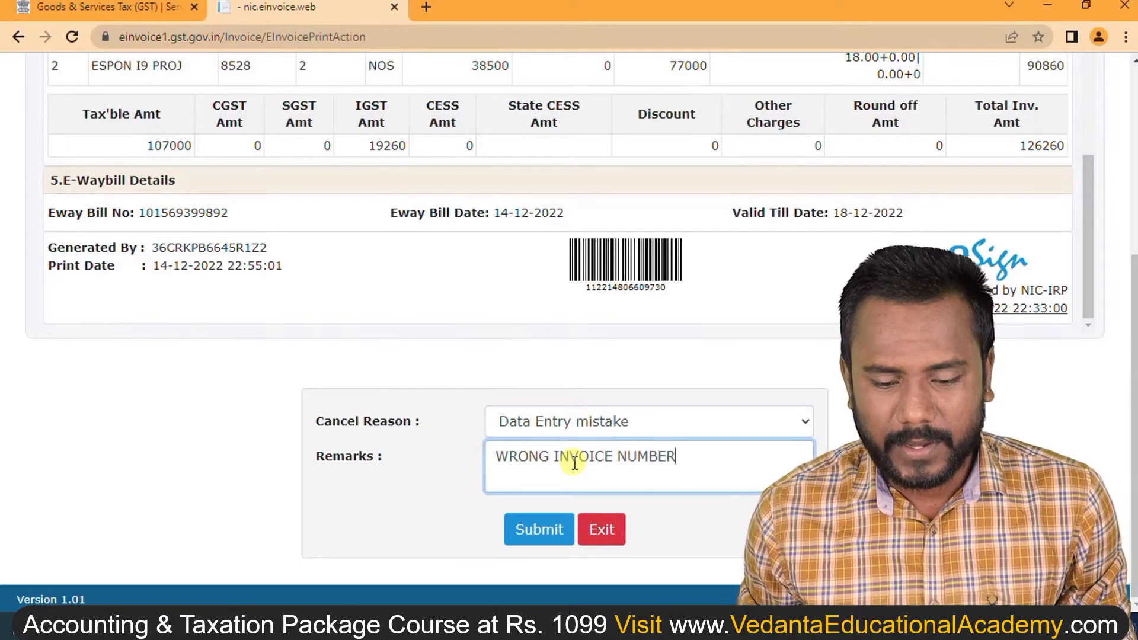
pyautogui.click(544, 531)
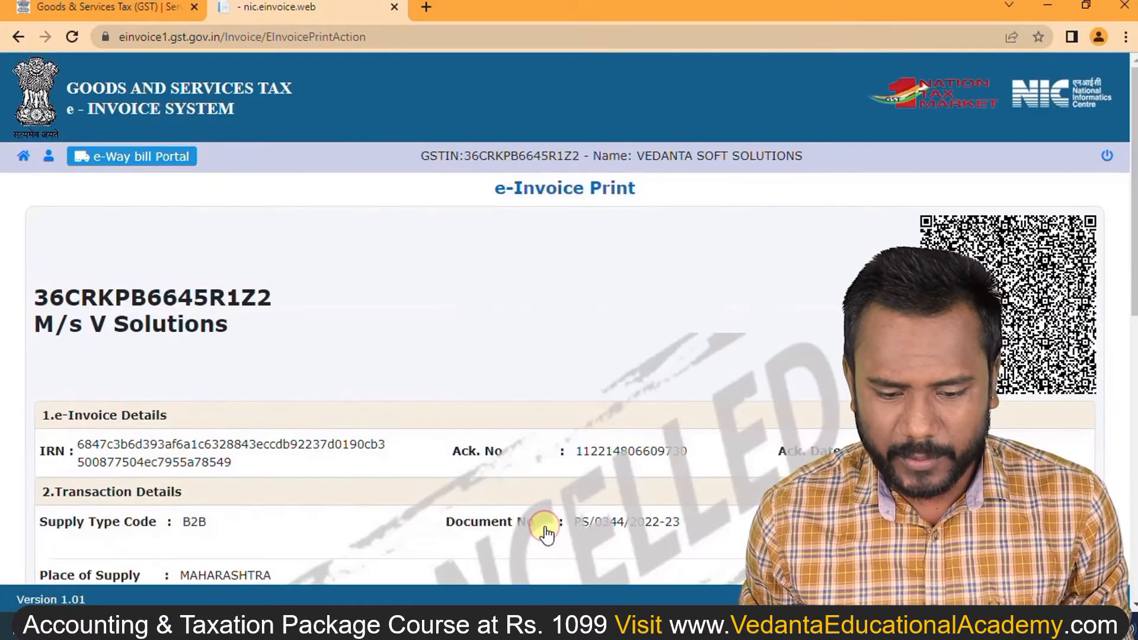
# - Review the e-invoice print now stamped CANCELLED
pyautogui.scroll(-5, 526, 379)
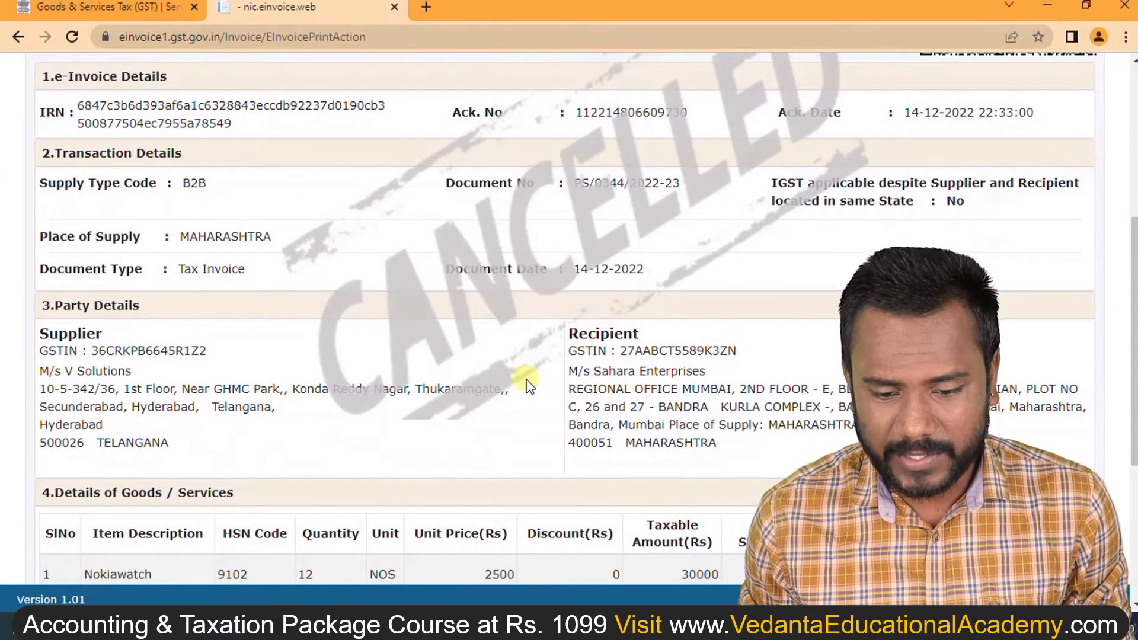
pyautogui.scroll(-1, 526, 380)
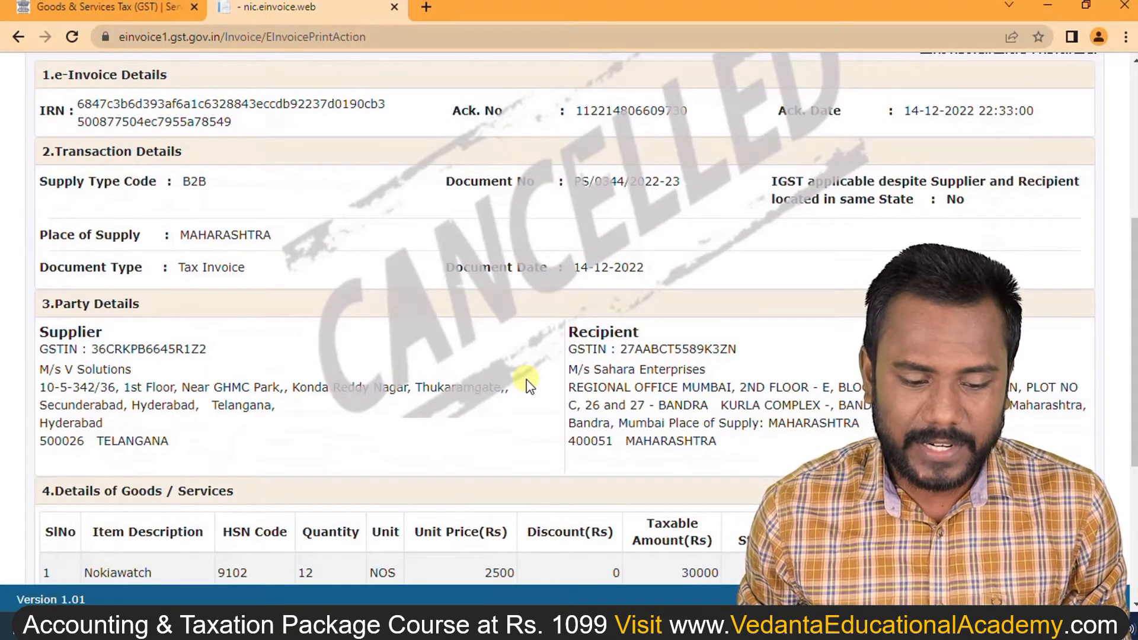
pyautogui.scroll(-3, 528, 381)
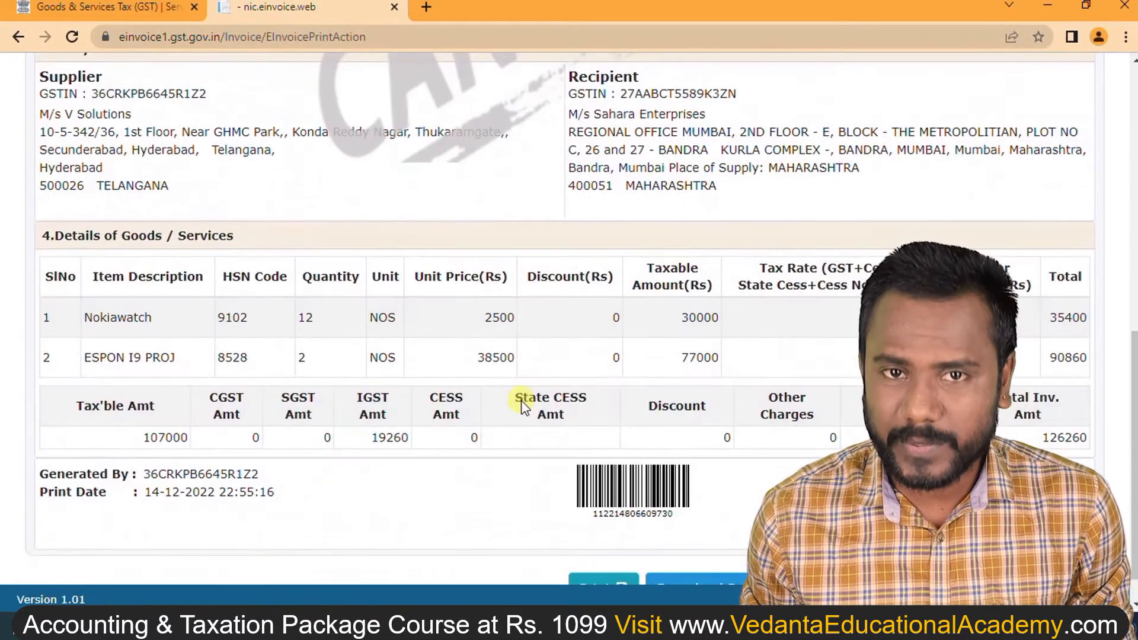
pyautogui.scroll(8, 536, 325)
# - List MIS Reports' cancelled e-invoices for 12/12/2022 to 14/12/2022
pyautogui.click(23, 157)
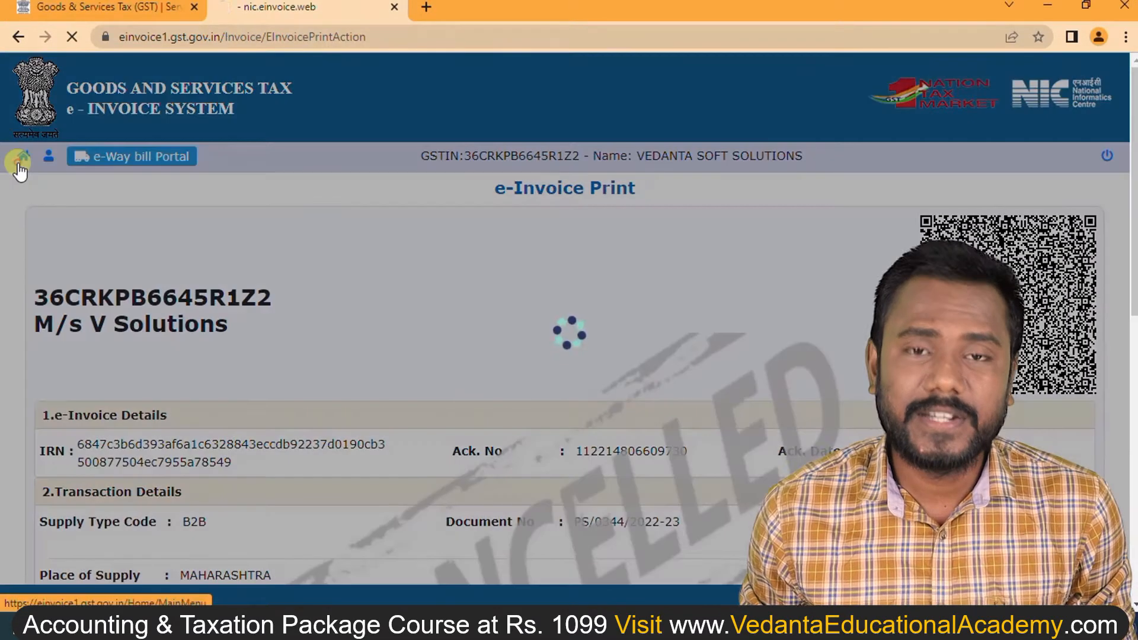
pyautogui.click(104, 193)
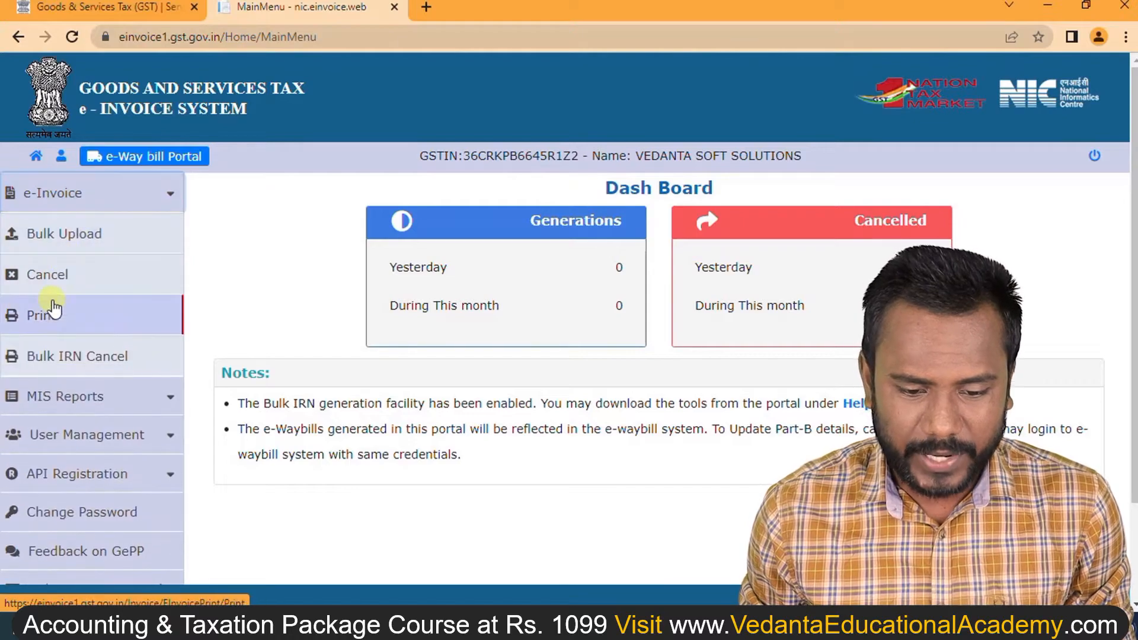
pyautogui.click(92, 195)
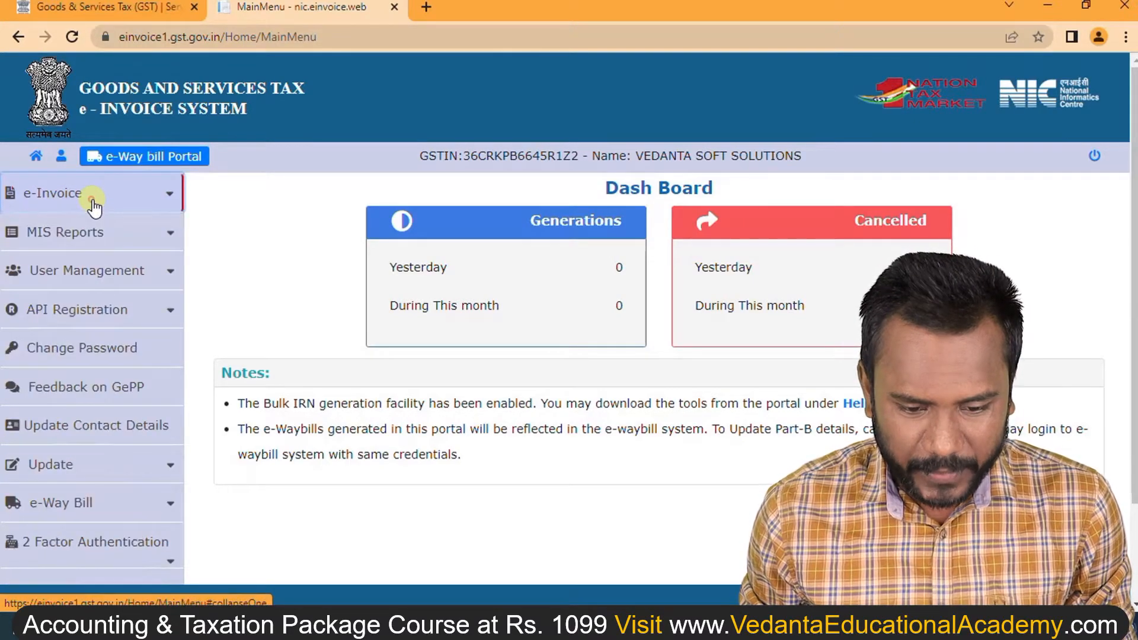
pyautogui.click(109, 230)
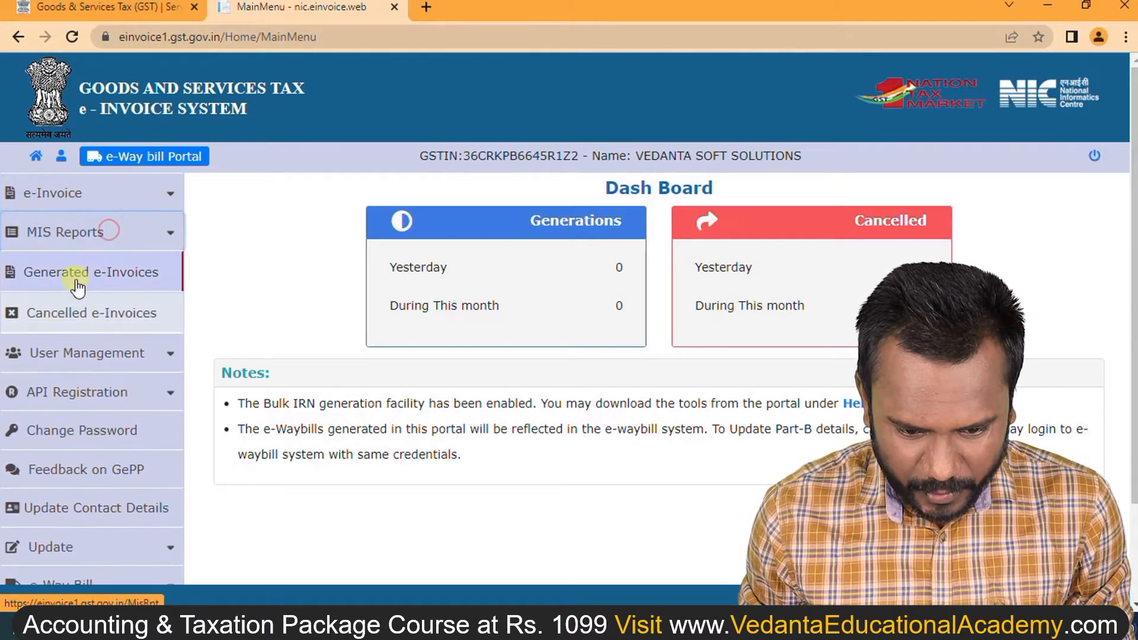
pyautogui.click(83, 313)
pyautogui.click(832, 225)
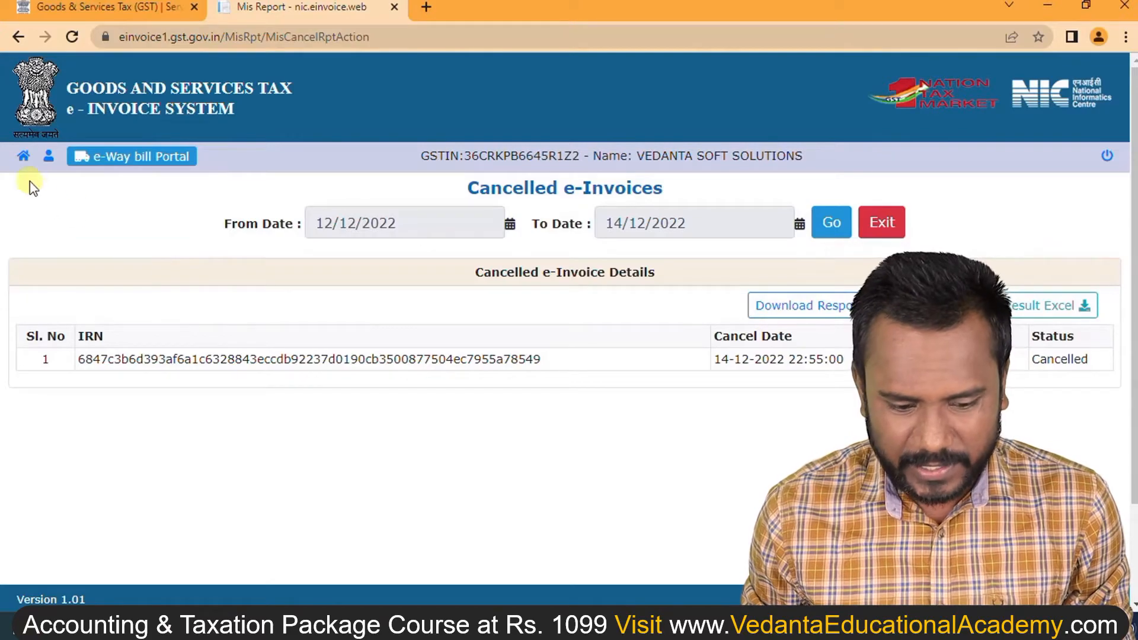
# - Return to the portal dashboard, then pick M/s Sahara Enterprises as the party in TallyPrime
pyautogui.click(23, 155)
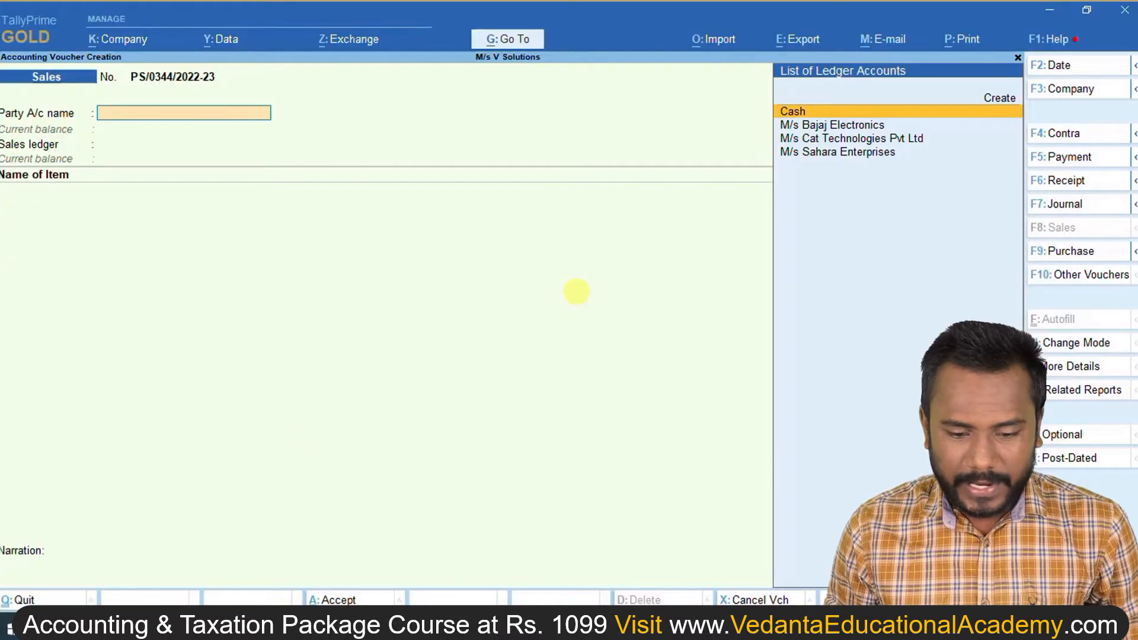
pyautogui.press('Down')
pyautogui.press('Down')
pyautogui.press('Down')
# - Bill 5 ESPON I9 PROJ at 38,500 and add the GST line of 34,650
pyautogui.press('Return')
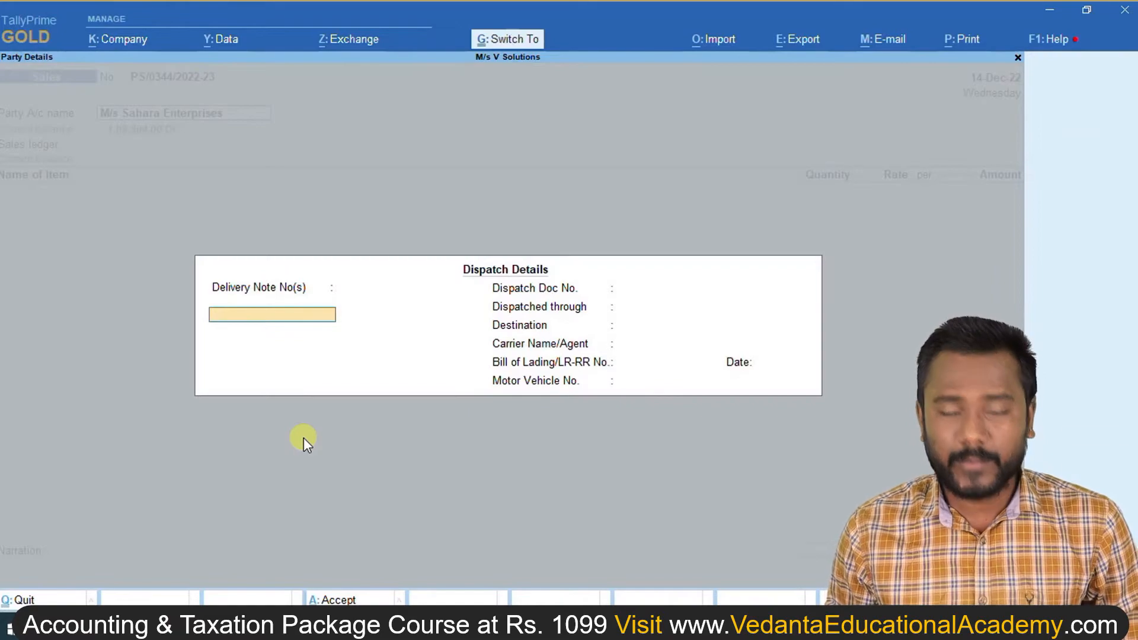
pyautogui.hotkey('ctrl', 'a')
pyautogui.hotkey('ctrl', 'a')
pyautogui.press('Return')
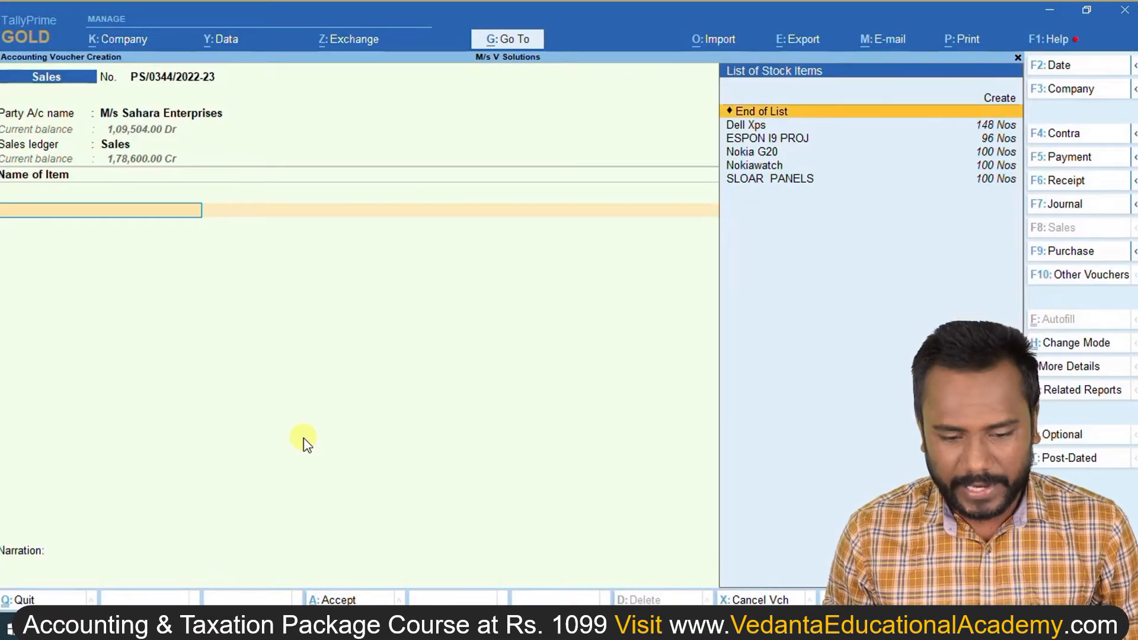
pyautogui.press('Down')
pyautogui.press('Down')
pyautogui.press('Return')
pyautogui.press('Return')
pyautogui.write('5')
pyautogui.press('Return')
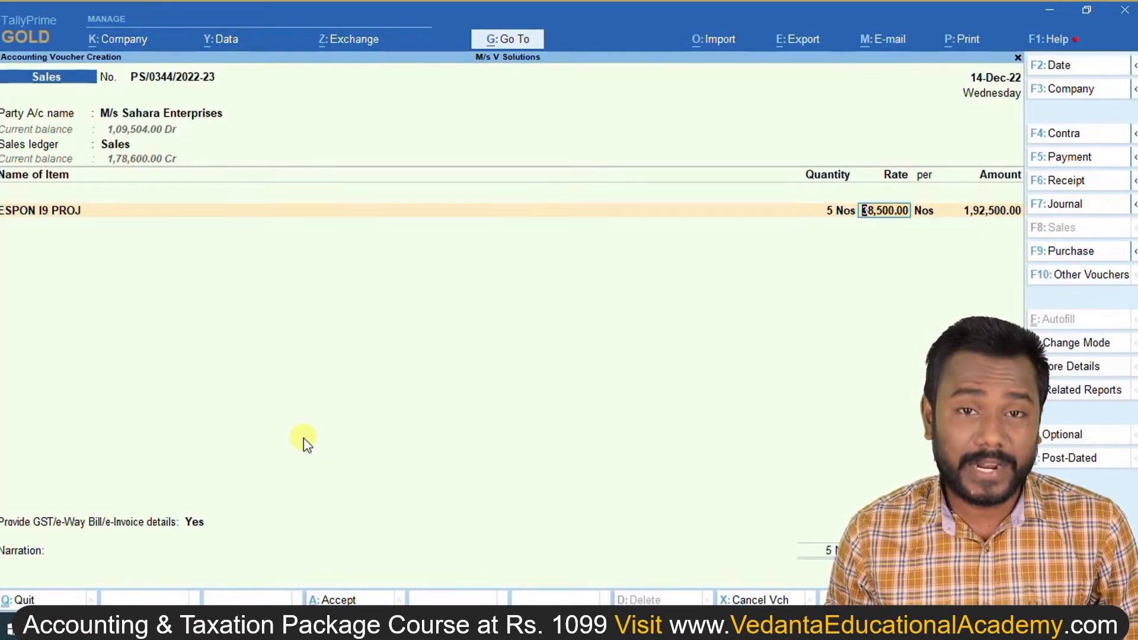
pyautogui.press('Return')
pyautogui.press('Return')
pyautogui.press('Return')
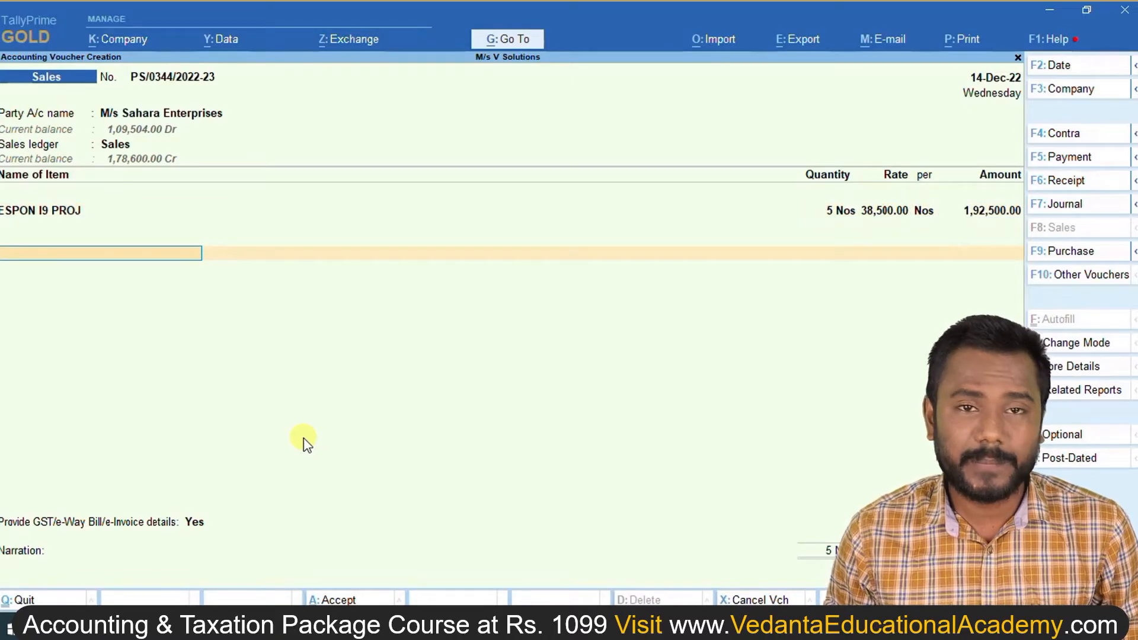
pyautogui.press('Return')
pyautogui.press('Return')
pyautogui.press('Return')
pyautogui.press('Return')
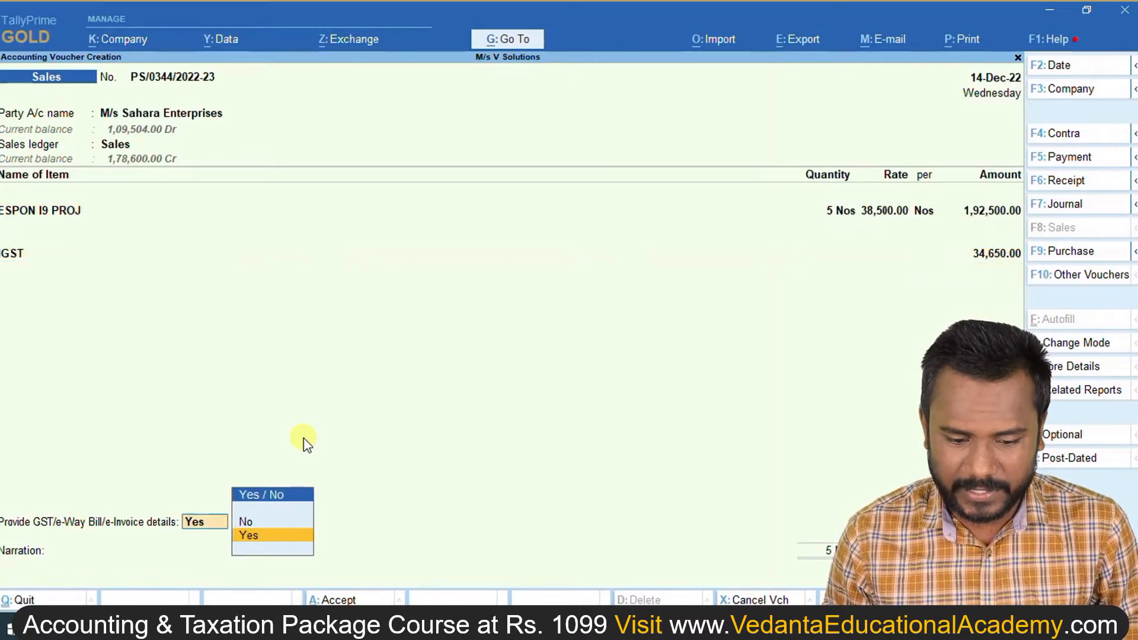
pyautogui.press('Return')
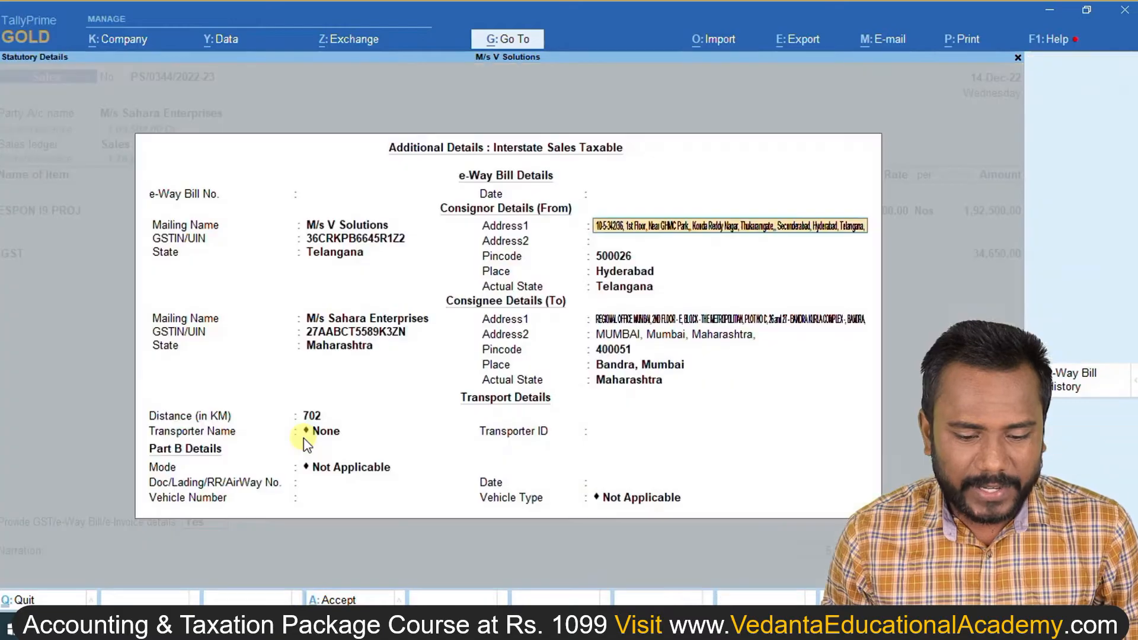
pyautogui.press('Return')
pyautogui.press('Return')
pyautogui.press('Return')
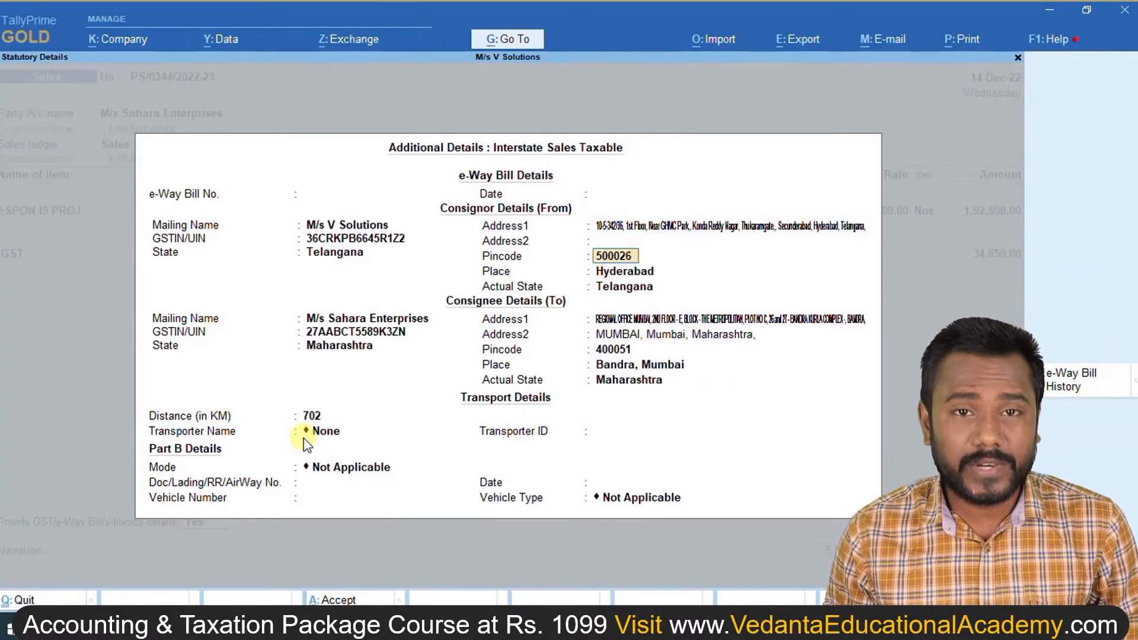
pyautogui.press('Return')
pyautogui.press('Return')
pyautogui.press('Return')
pyautogui.press('Return')
pyautogui.press('Return')
pyautogui.press('Return')
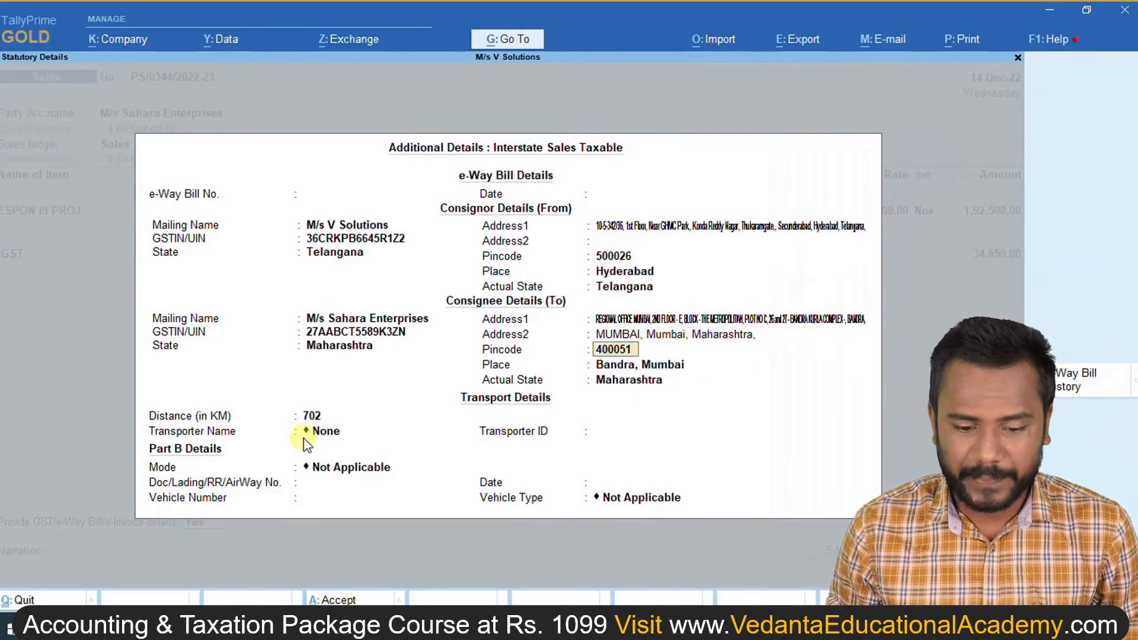
pyautogui.press('Return')
pyautogui.press('Return')
pyautogui.press('Return')
pyautogui.press('Return')
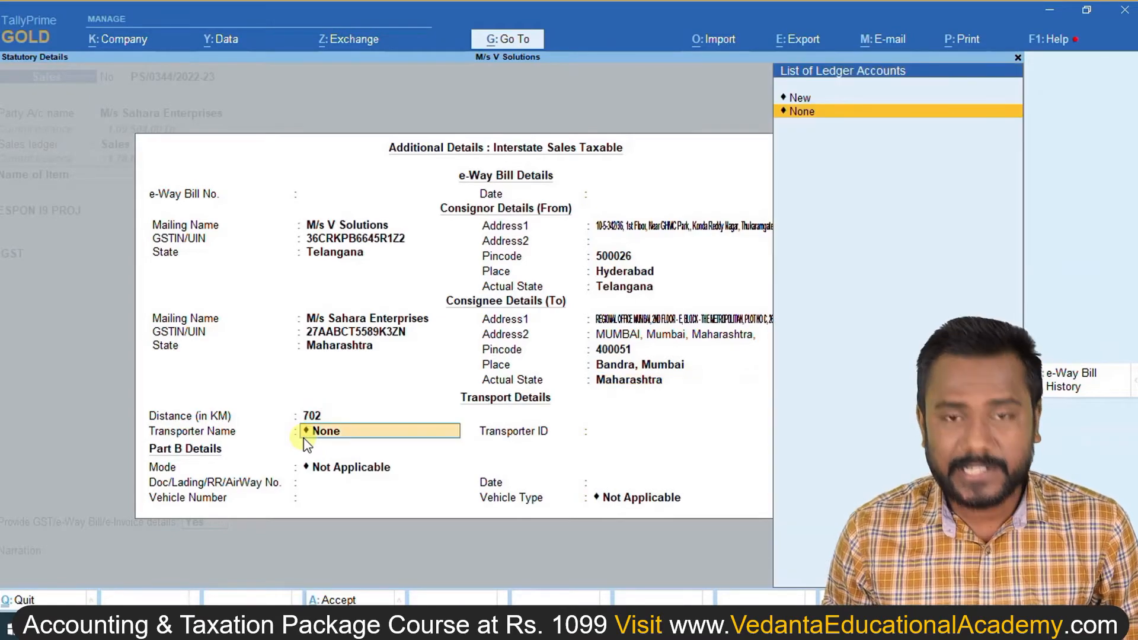
pyautogui.press('Down')
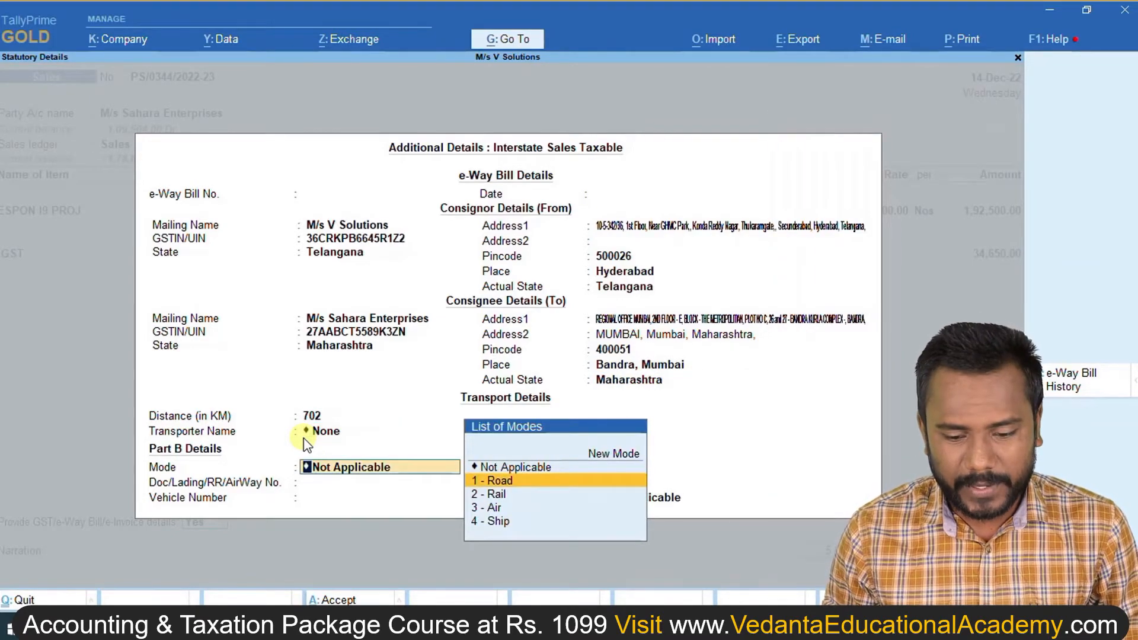
pyautogui.press('Return')
pyautogui.write('T')
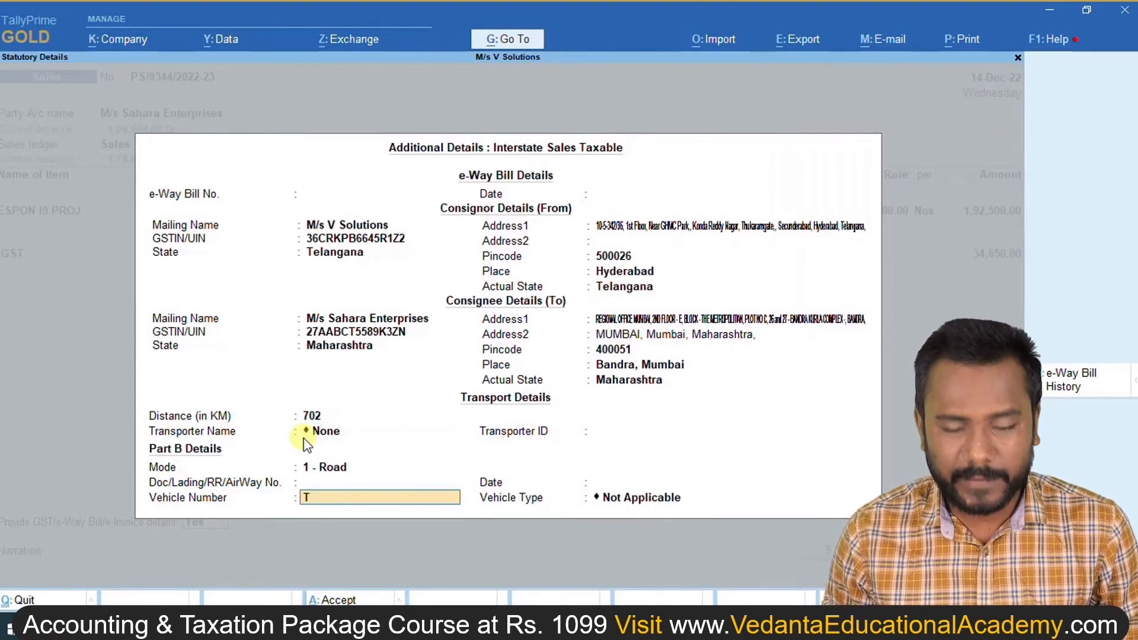
pyautogui.write('S10EL')
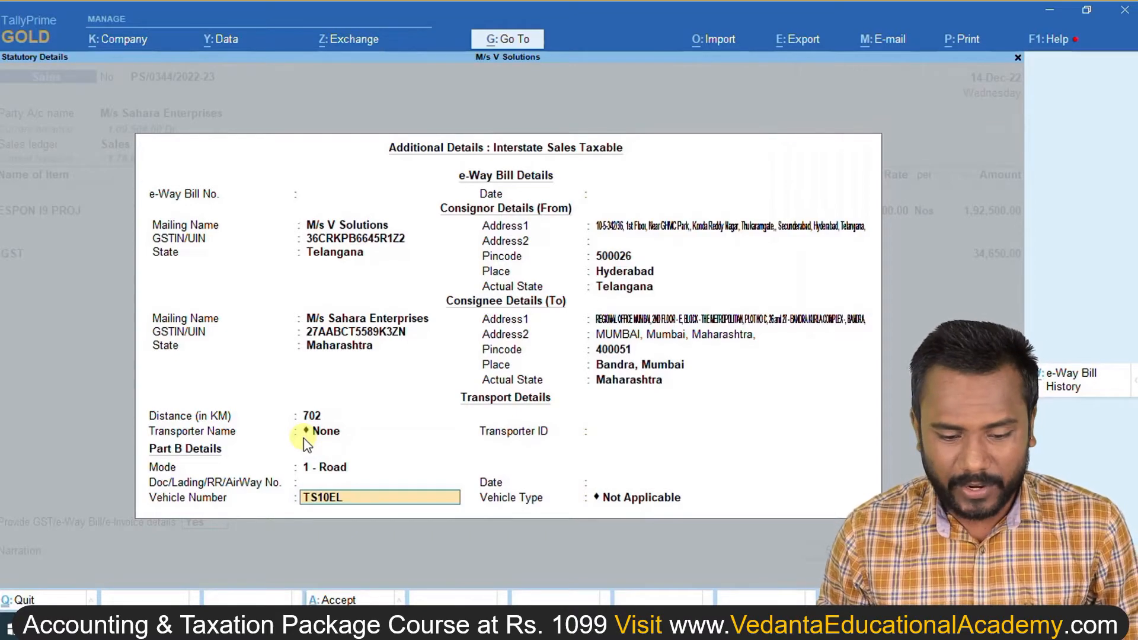
pyautogui.write('5711')
pyautogui.press('Return')
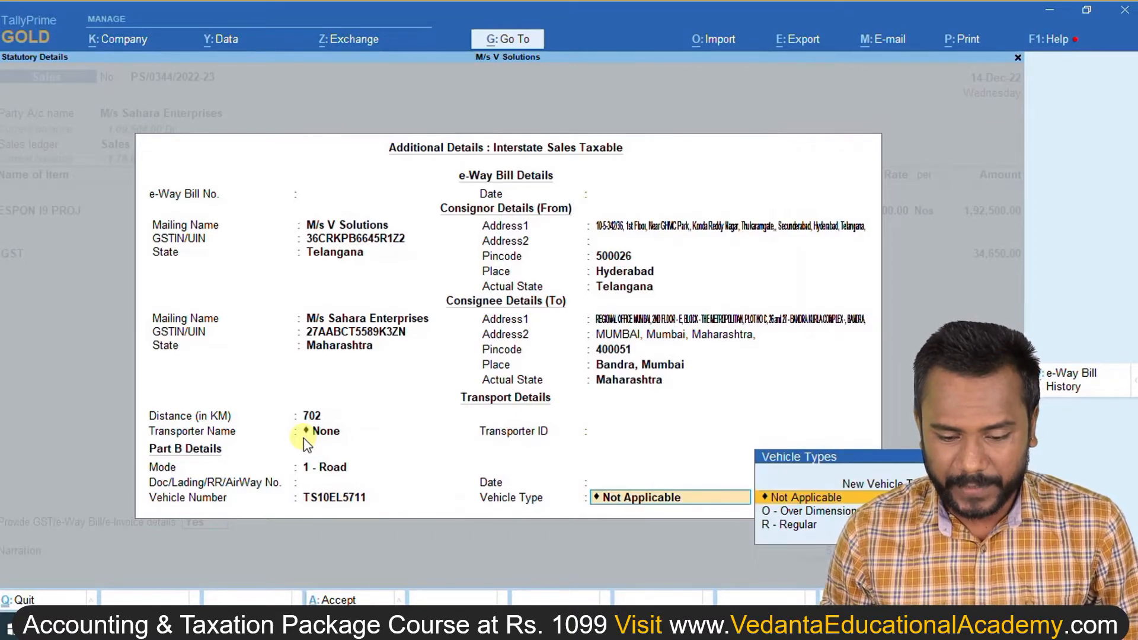
pyautogui.press('Down')
pyautogui.press('Down')
pyautogui.press('Return')
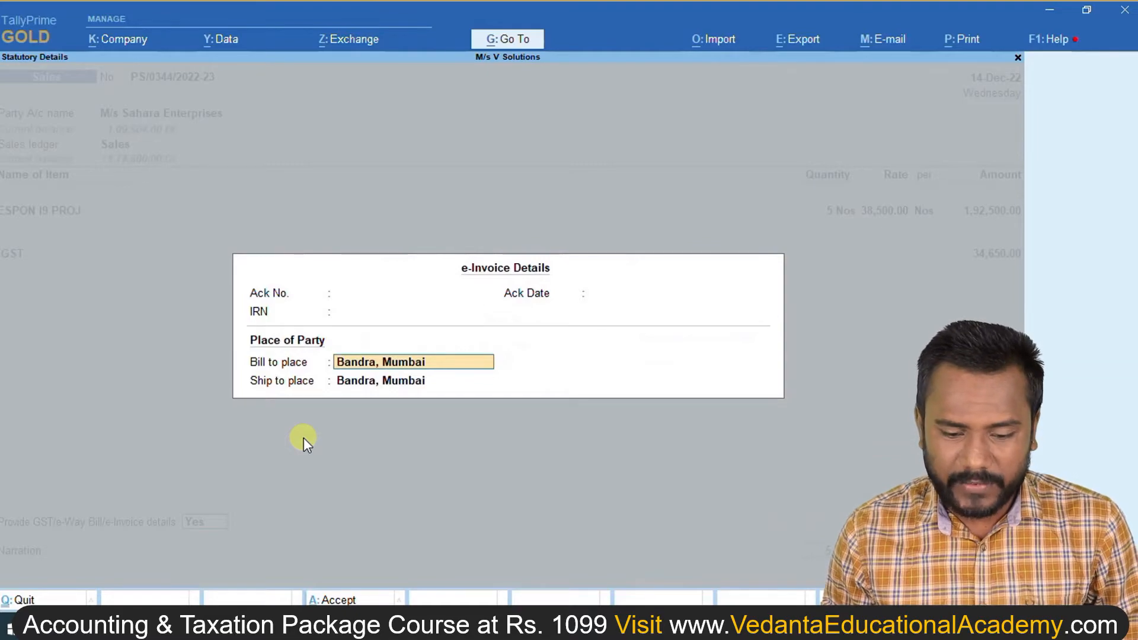
pyautogui.press('Return')
pyautogui.press('Return')
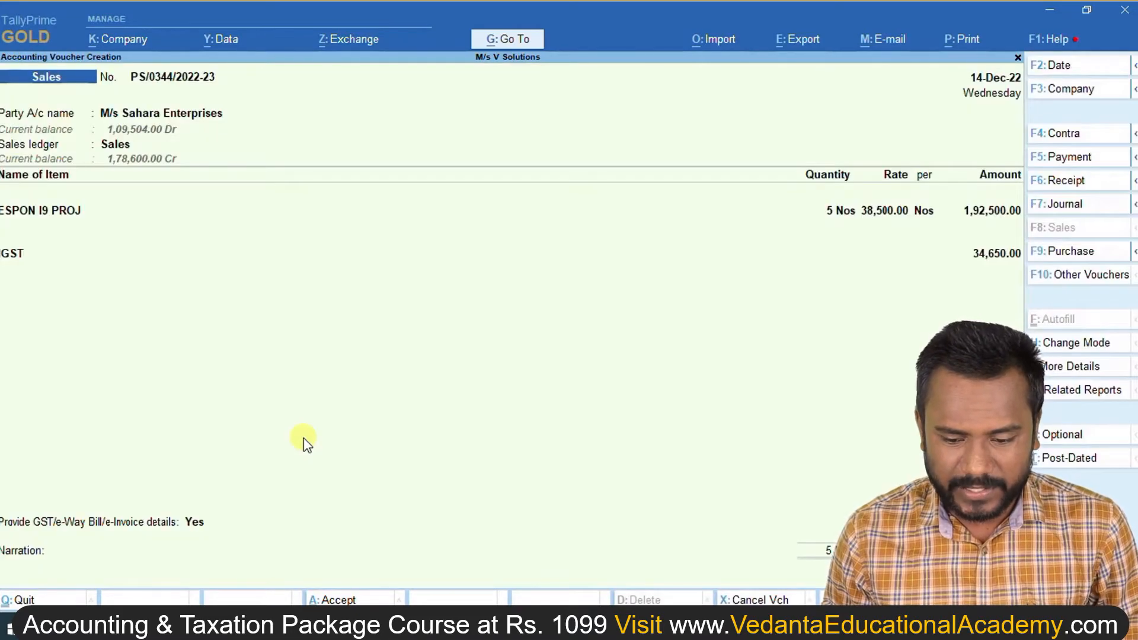
# - Save the Sahara Enterprises voucher without sending it for e-invoicing
pyautogui.press('Return')
pyautogui.press('Return')
pyautogui.press('Return')
pyautogui.press('Return')
pyautogui.press('Return')
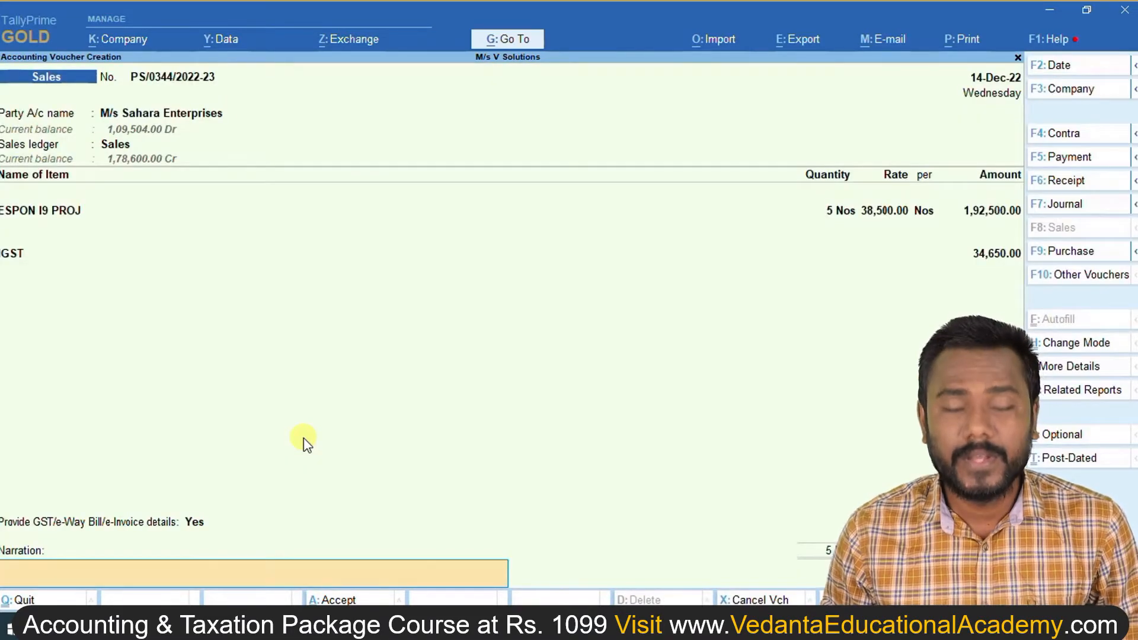
pyautogui.press('Return')
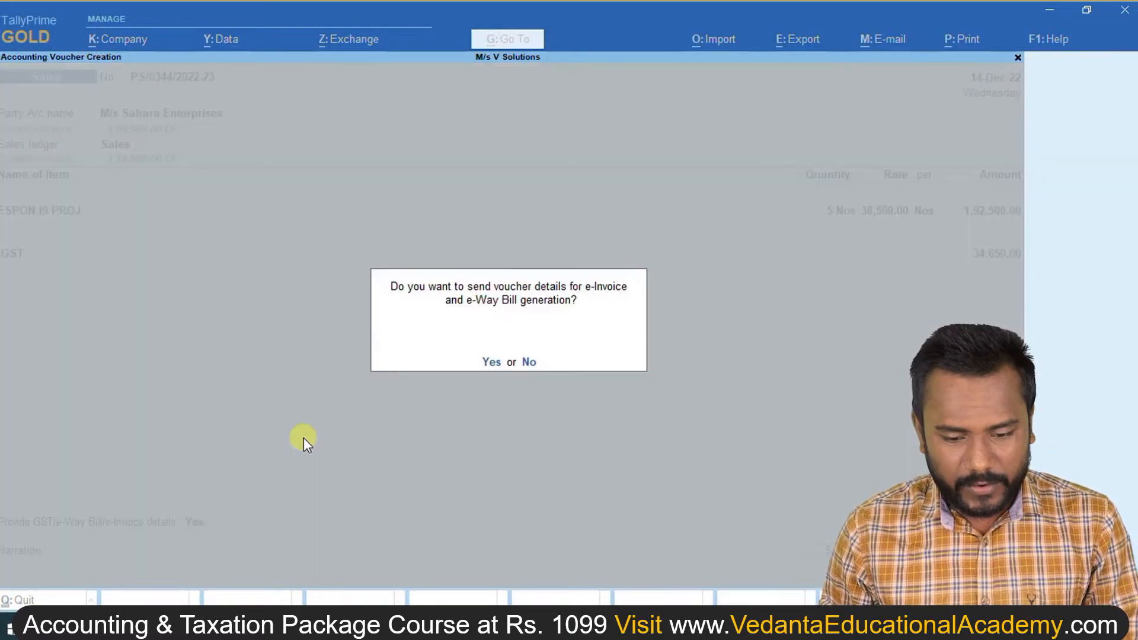
pyautogui.click(529, 362)
pyautogui.press('Escape')
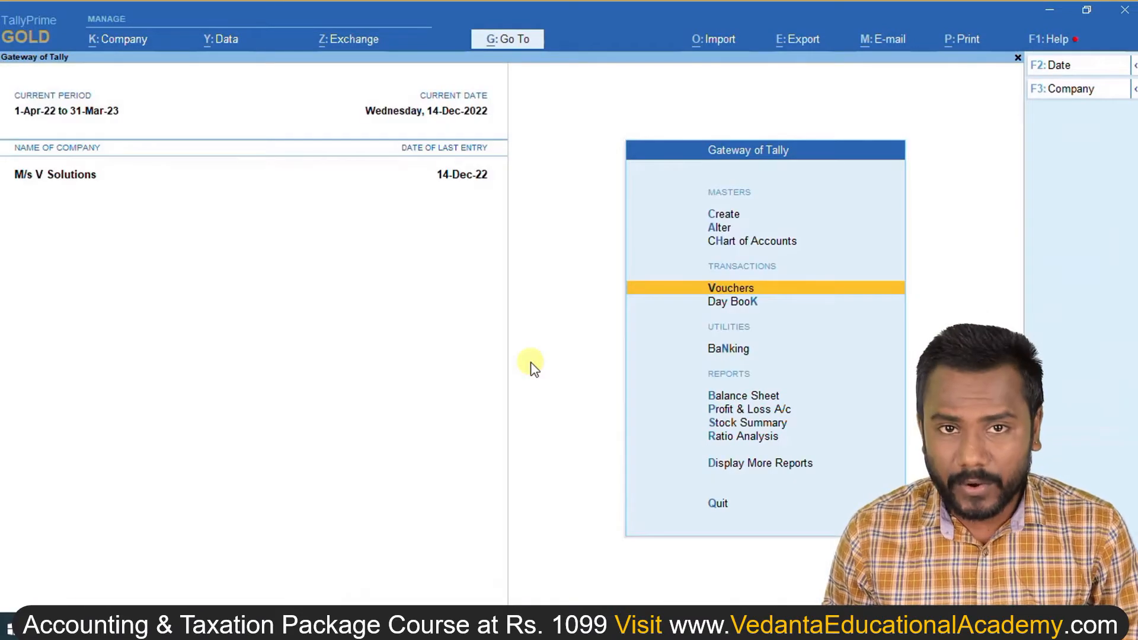
# - Show the GST e-Invoice report's vouchers pending IRN generation
pyautogui.press('Down')
pyautogui.press('Down')
pyautogui.press('Down')
pyautogui.press('Down')
pyautogui.press('Down')
pyautogui.press('Down')
pyautogui.press('Down')
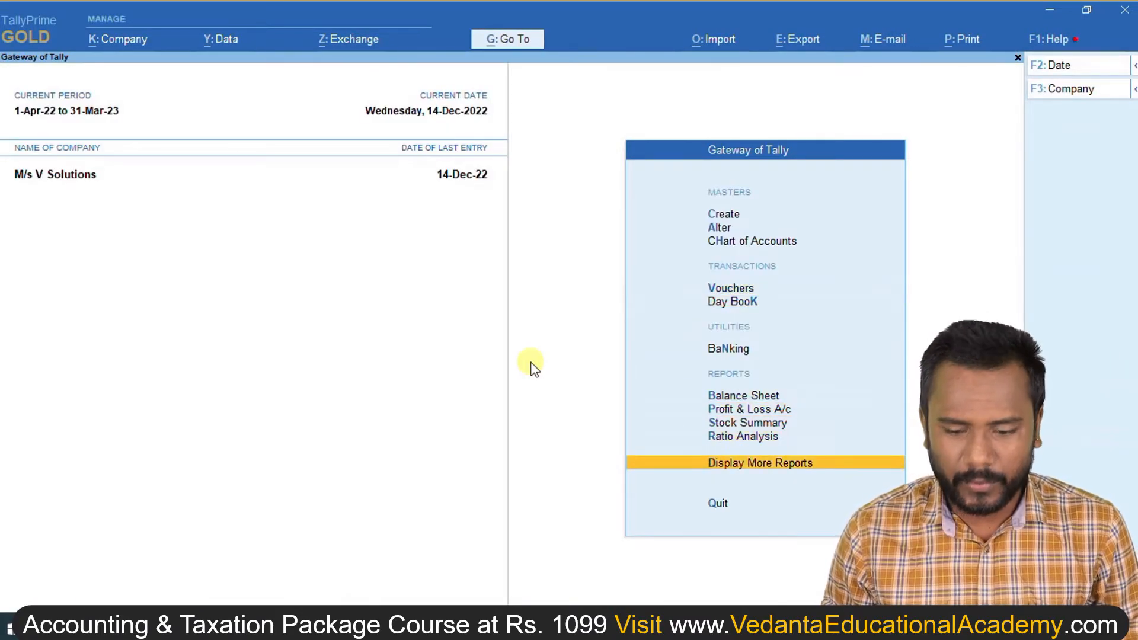
pyautogui.press('Return')
pyautogui.press('Down')
pyautogui.press('Down')
pyautogui.press('Down')
pyautogui.press('Down')
pyautogui.press('Down')
pyautogui.press('Down')
pyautogui.press('Down')
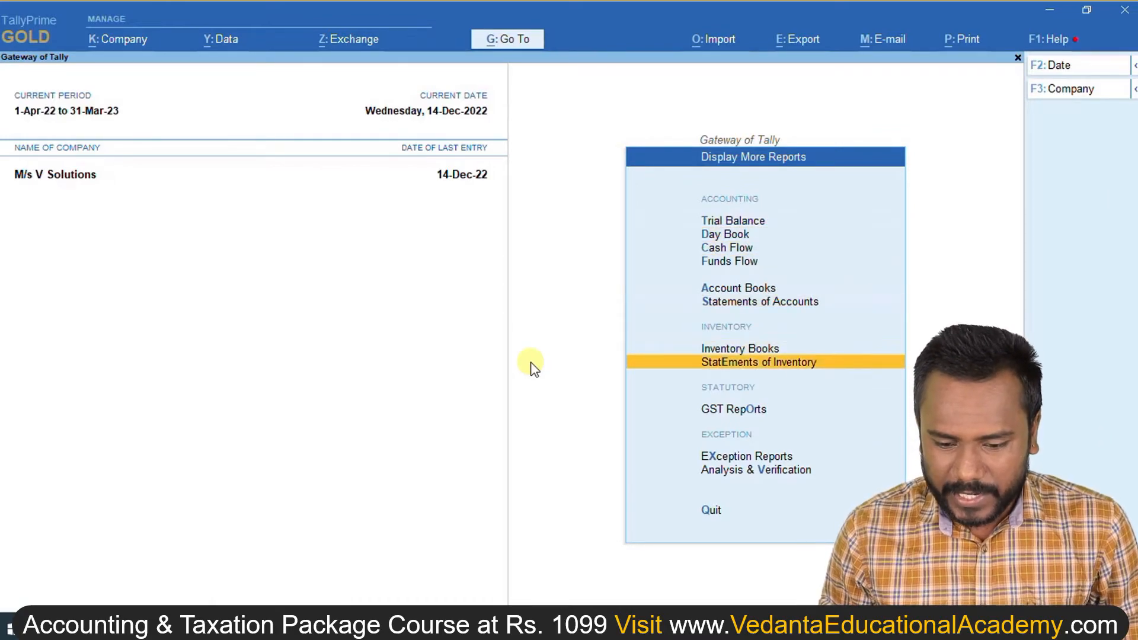
pyautogui.press('Down')
pyautogui.press('Return')
pyautogui.press('Down')
pyautogui.press('Down')
pyautogui.press('Down')
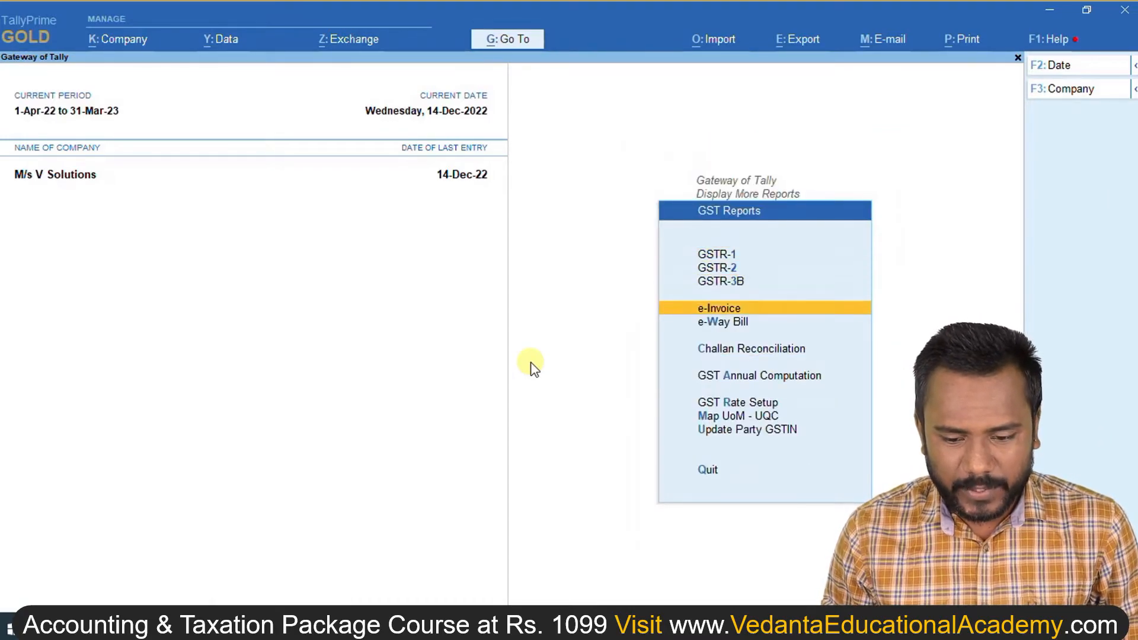
pyautogui.press('Return')
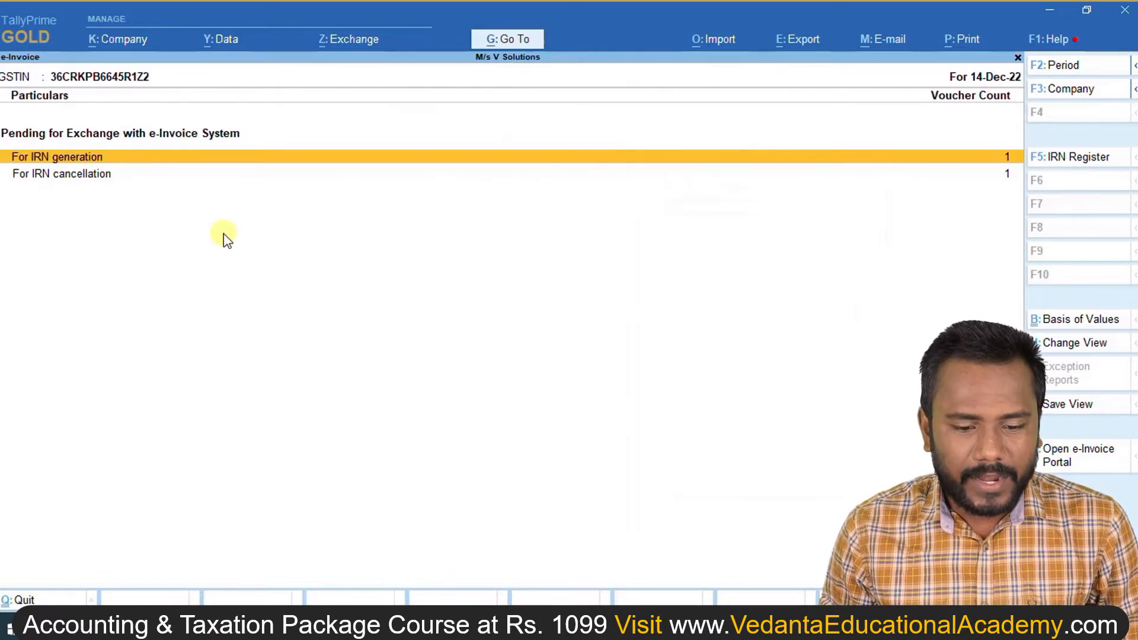
pyautogui.press('Return')
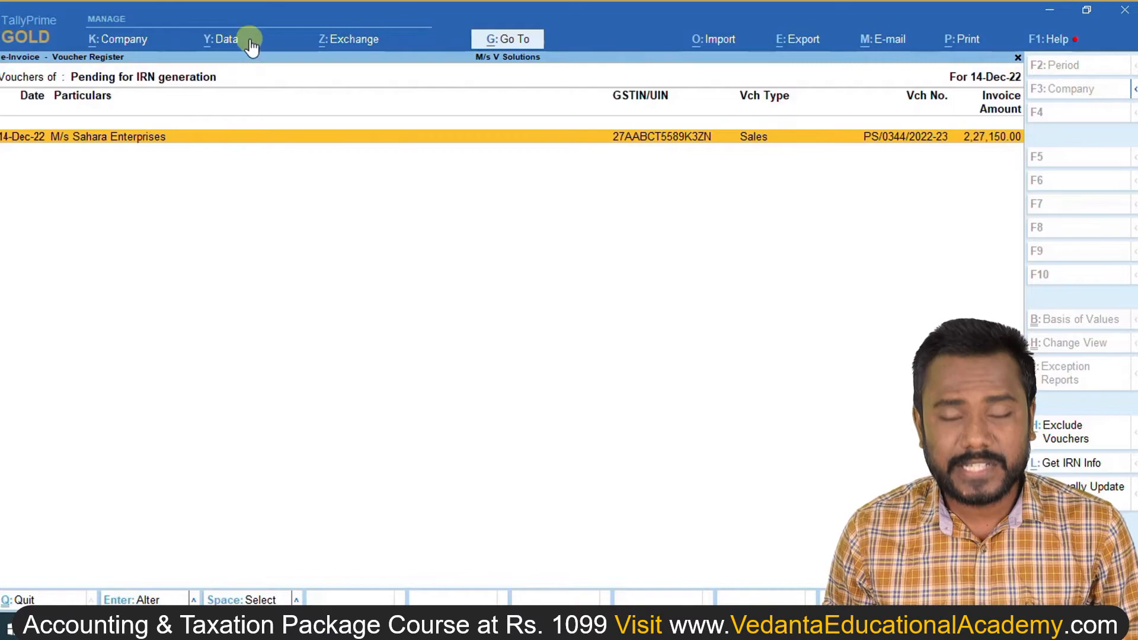
# - Choose offline export for the pending Sahara Enterprises invoice under Send for e-Invoicing
pyautogui.click(350, 40)
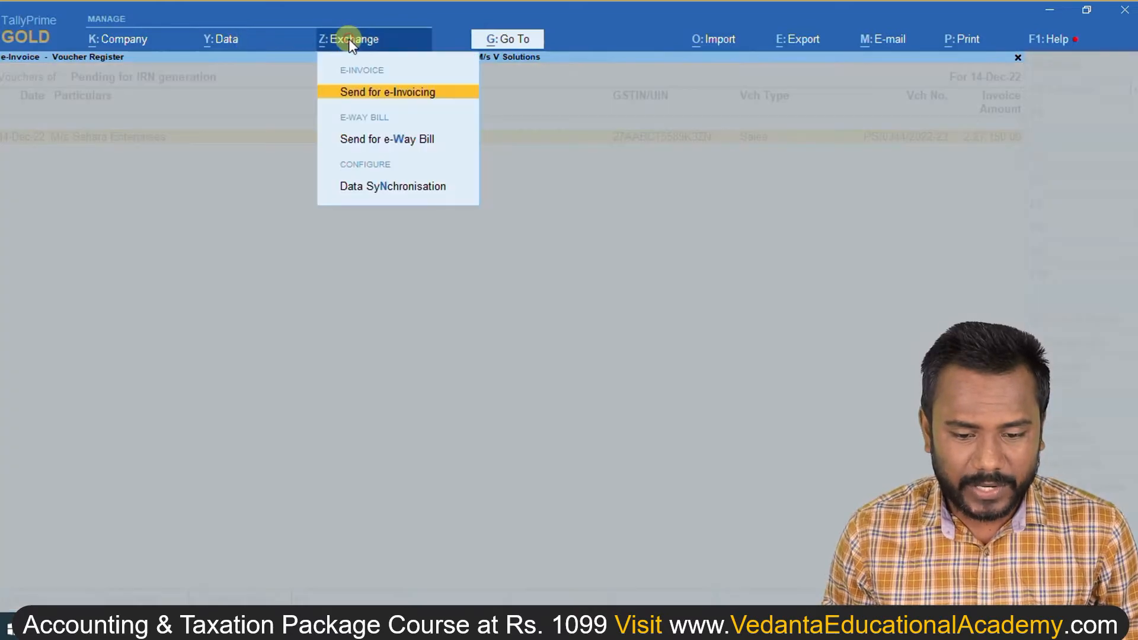
pyautogui.click(409, 95)
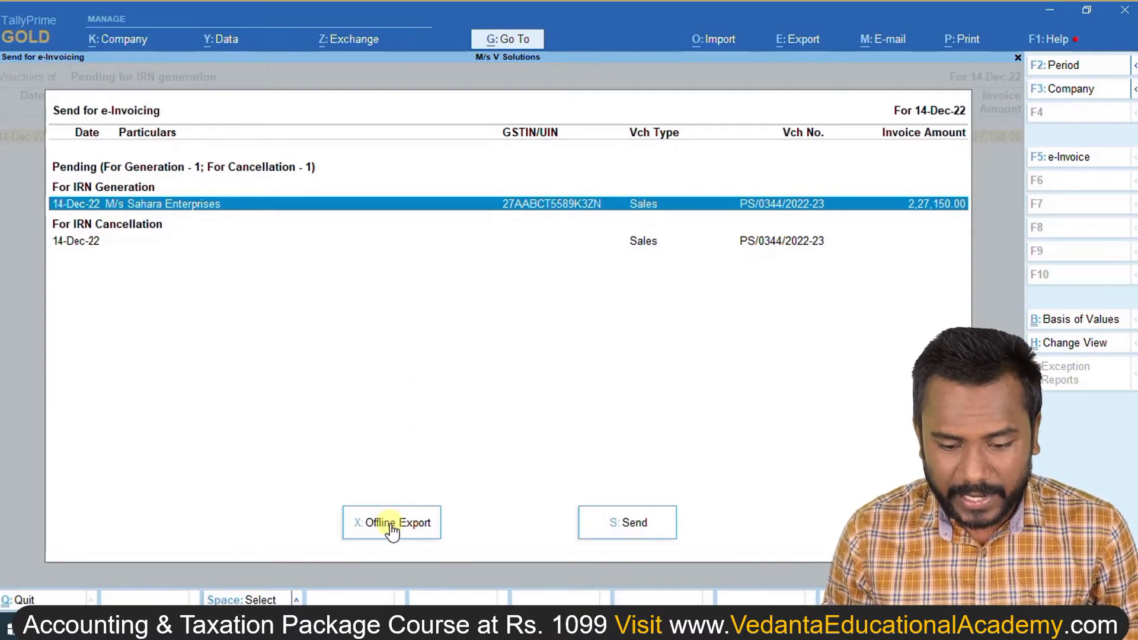
pyautogui.press('Return')
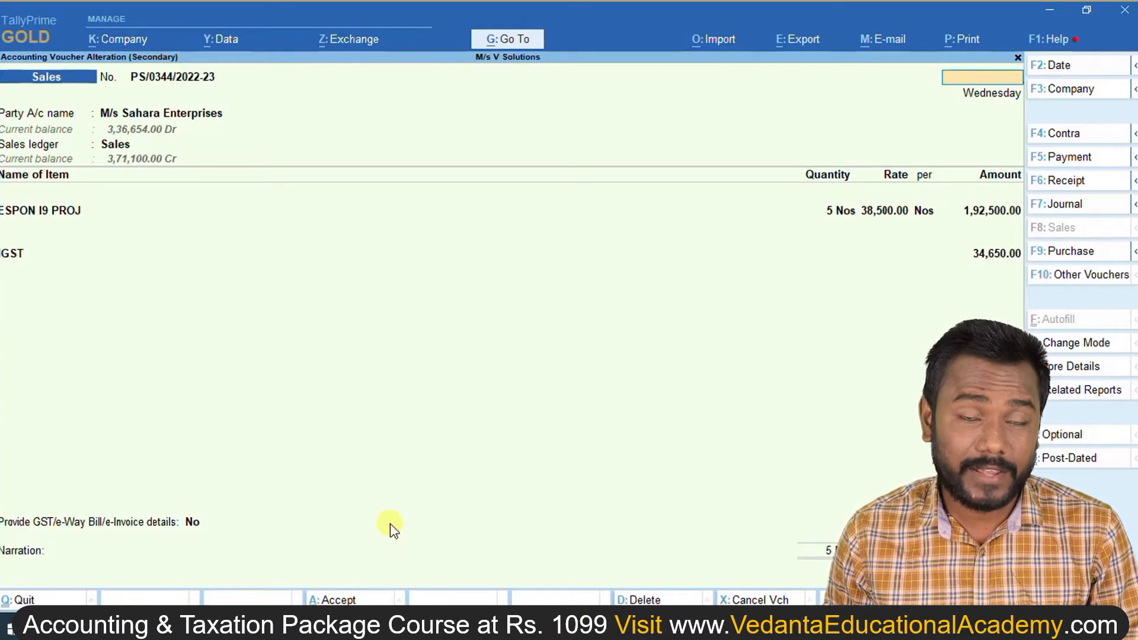
pyautogui.press('Escape')
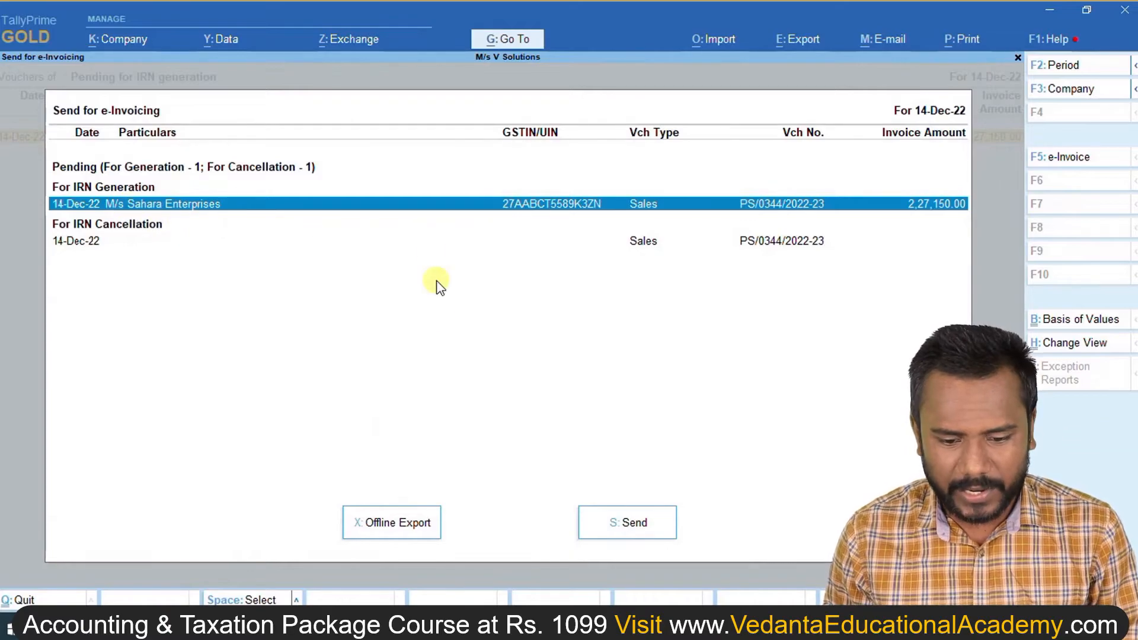
pyautogui.click(397, 524)
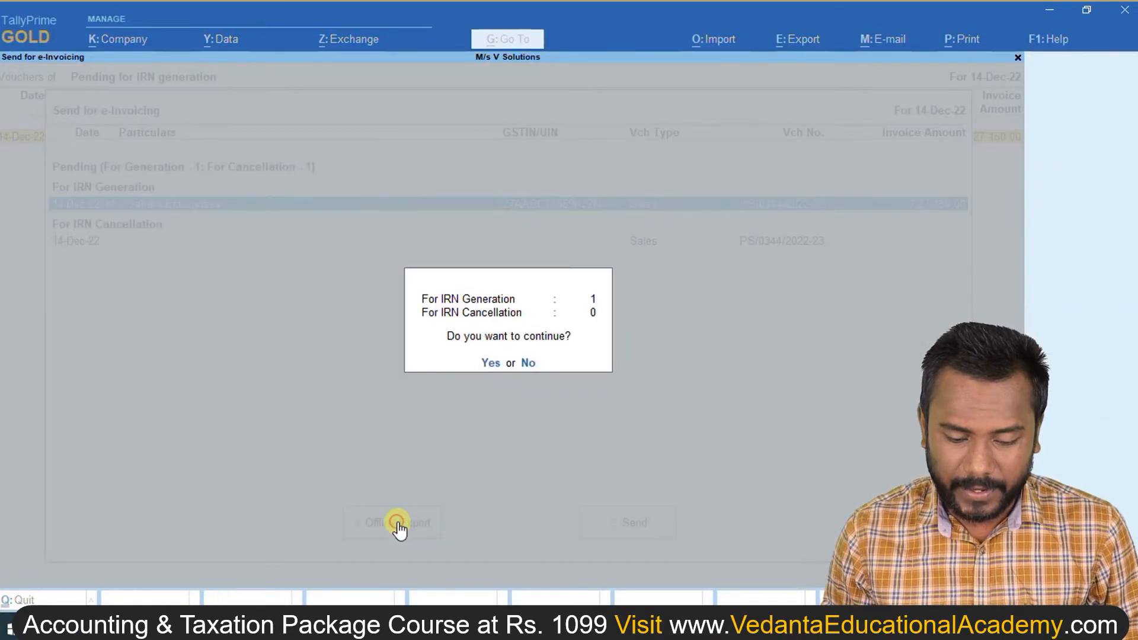
pyautogui.click(491, 362)
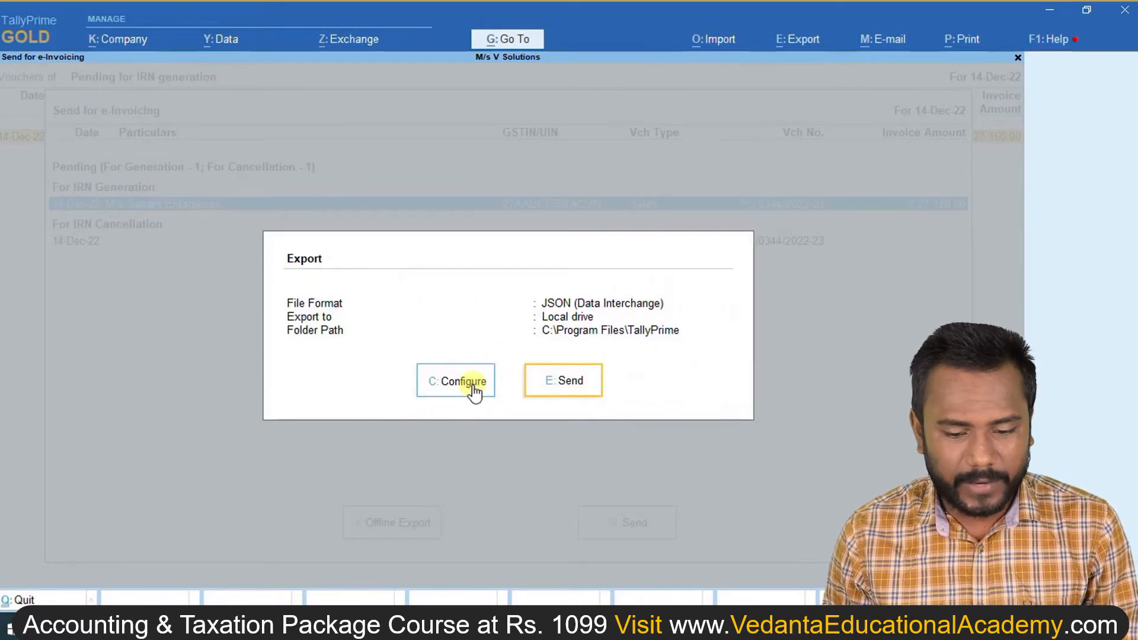
# - Set the export folder path to Desktop and export the e-invoice JSON
pyautogui.click(472, 385)
pyautogui.press('Up')
pyautogui.press('Up')
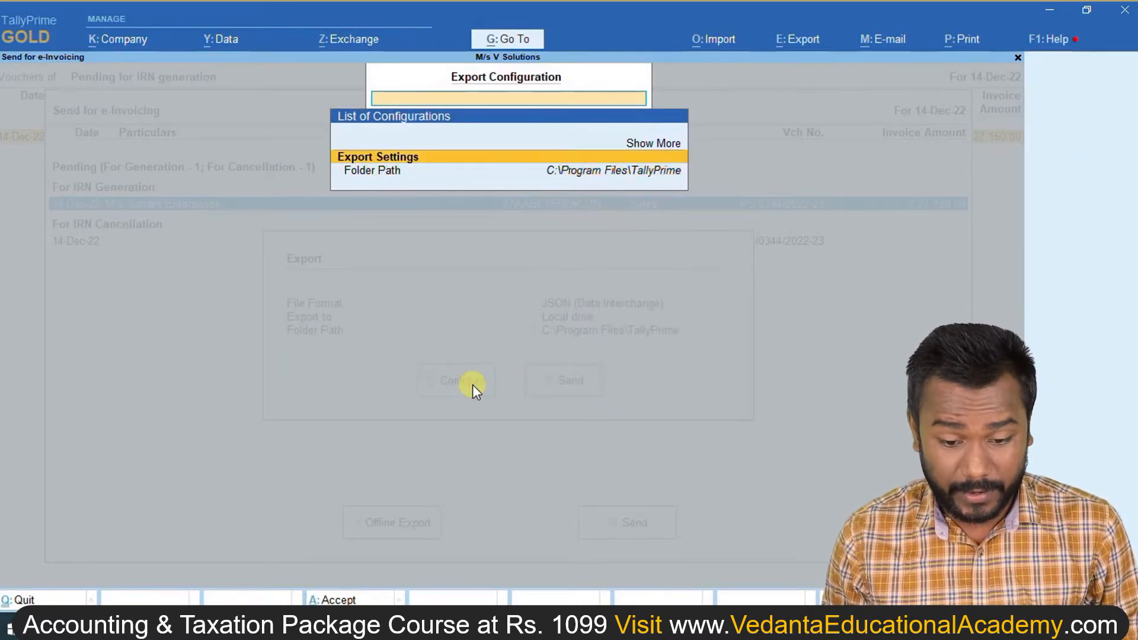
pyautogui.press('Return')
pyautogui.press('Down')
pyautogui.press('Down')
pyautogui.press('Return')
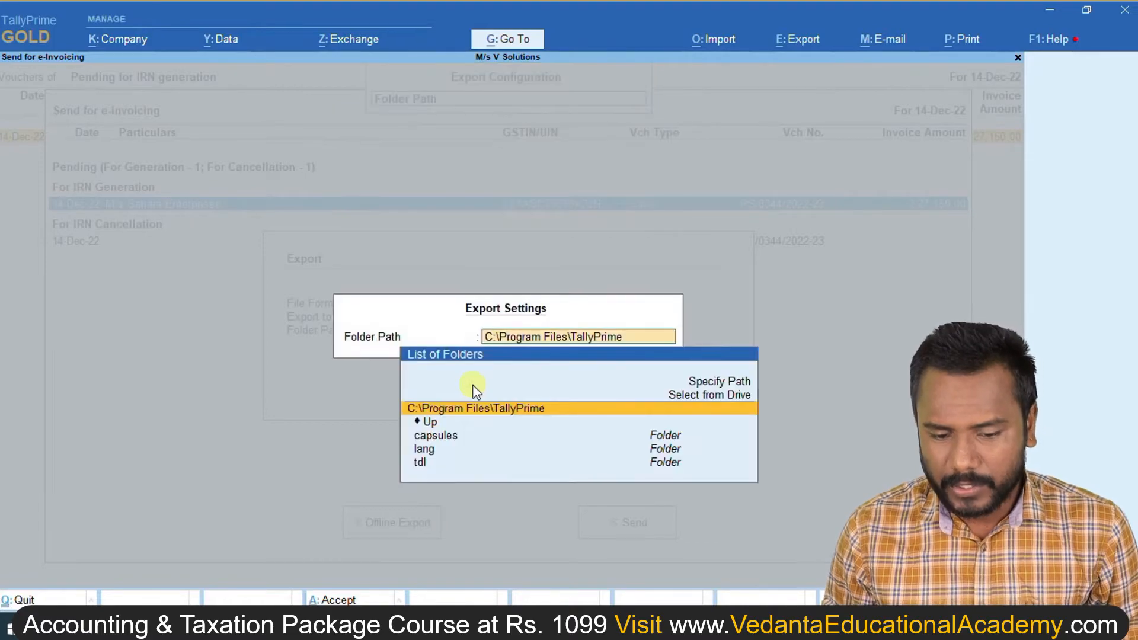
pyautogui.press('BackSpace')
pyautogui.press('Down')
pyautogui.press('Down')
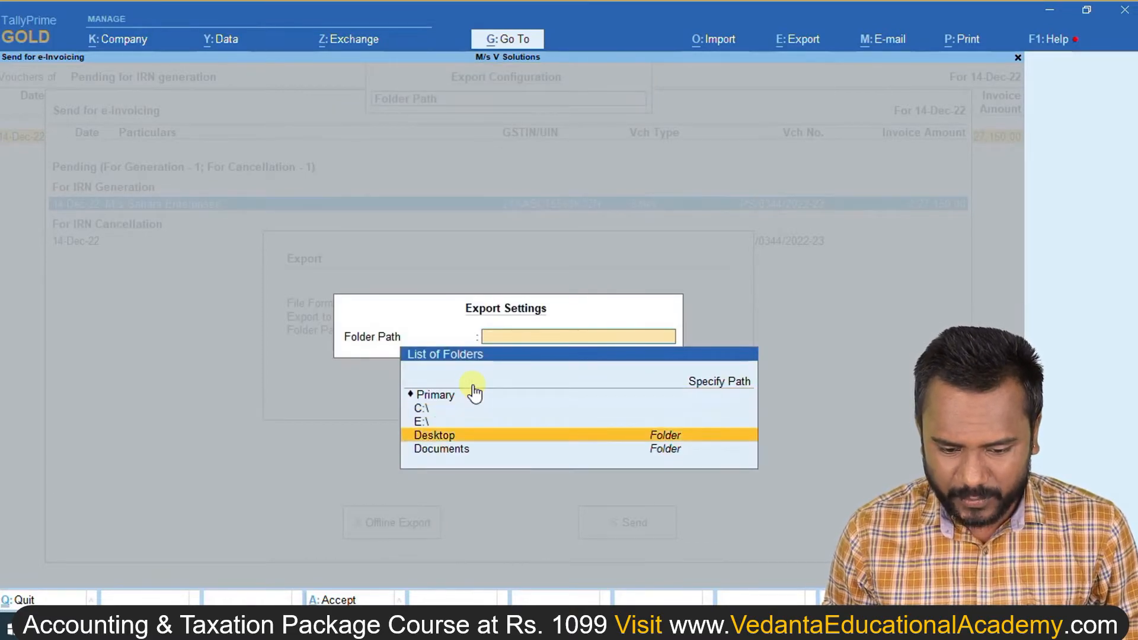
pyautogui.press('Return')
pyautogui.press('Return')
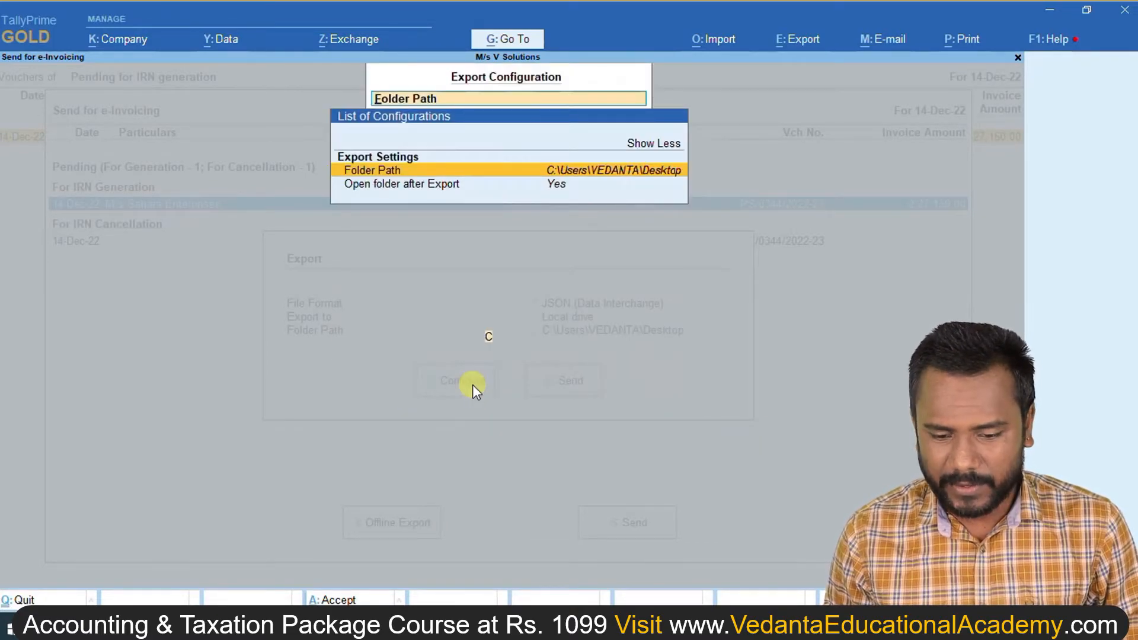
pyautogui.press('Return')
pyautogui.press('Return')
pyautogui.hotkey('ctrl', 'a')
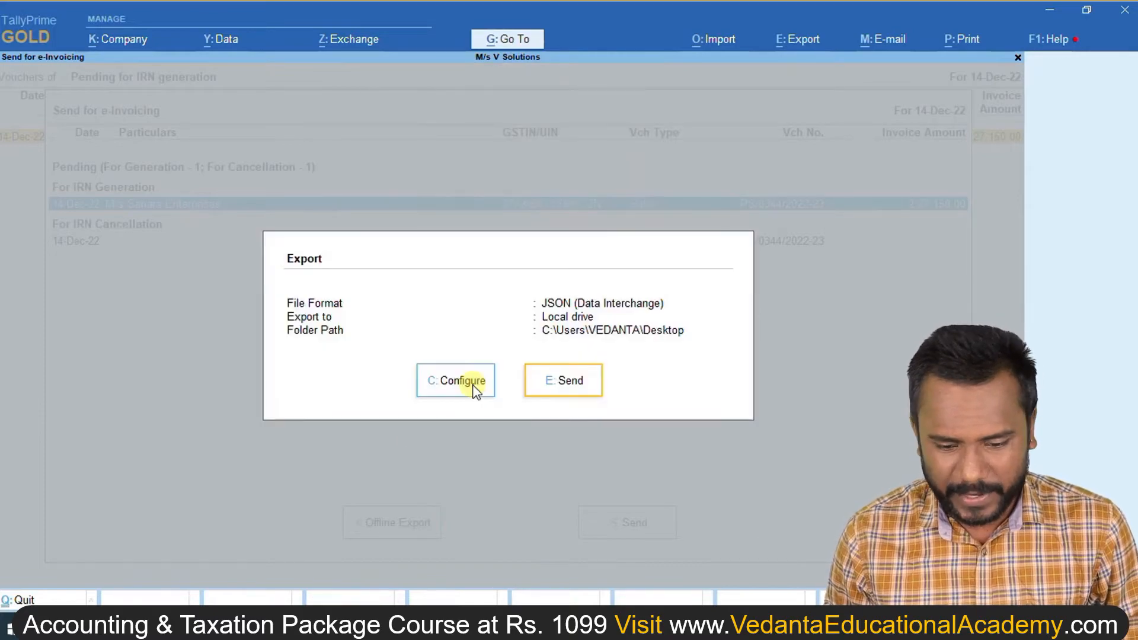
pyautogui.click(585, 391)
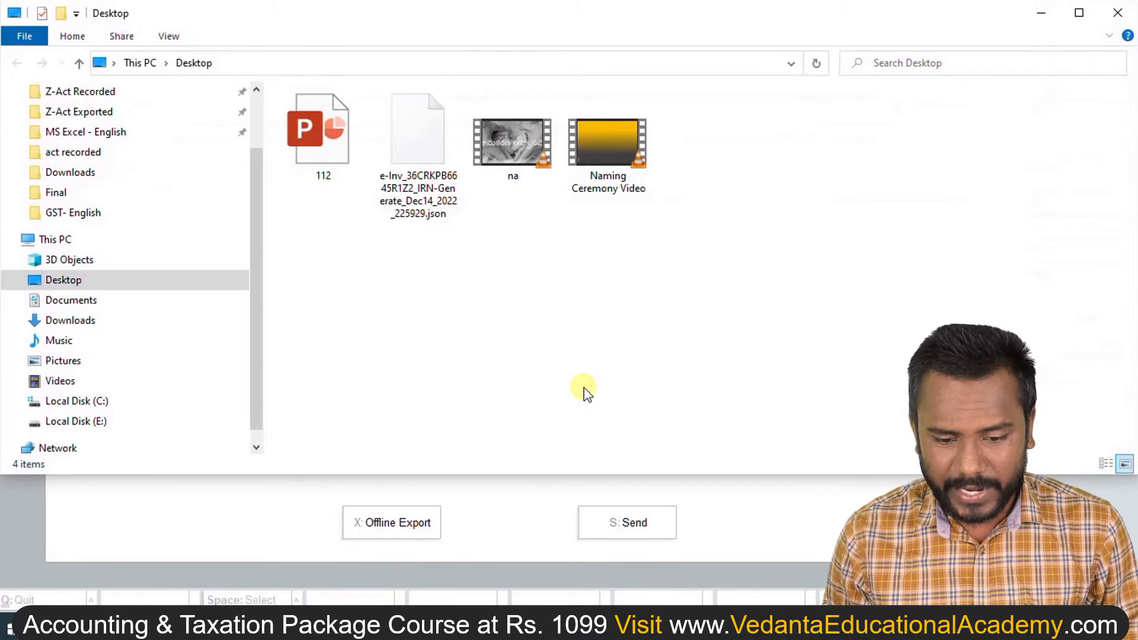
# - Locate the exported e-Inv JSON file on the desktop, then return to the portal in Chrome
pyautogui.press('super+d')
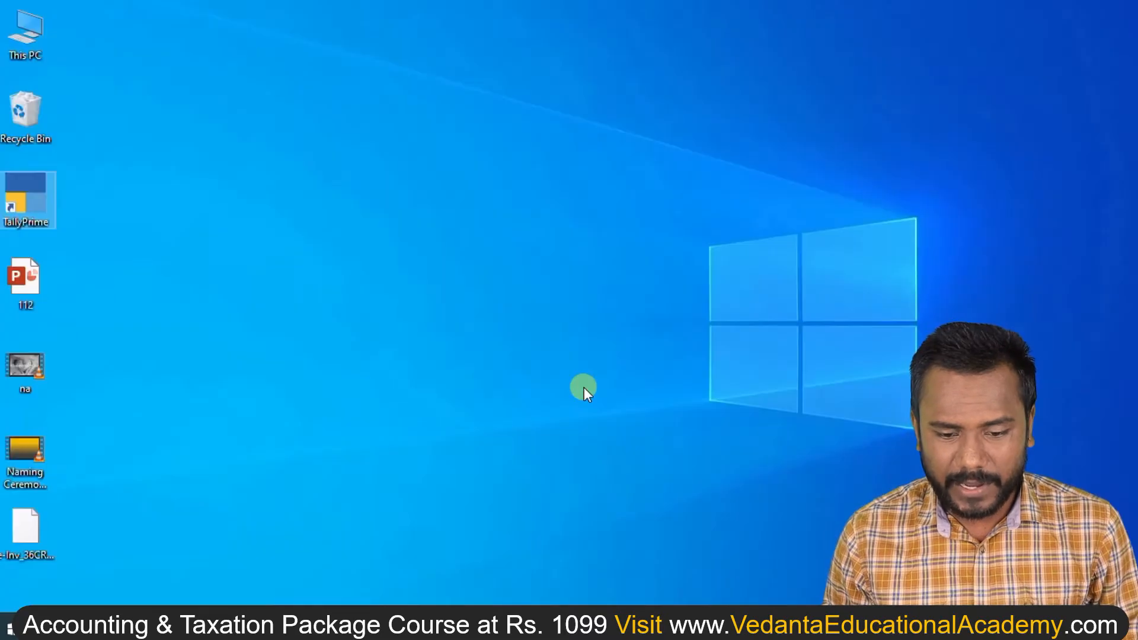
pyautogui.click(42, 548)
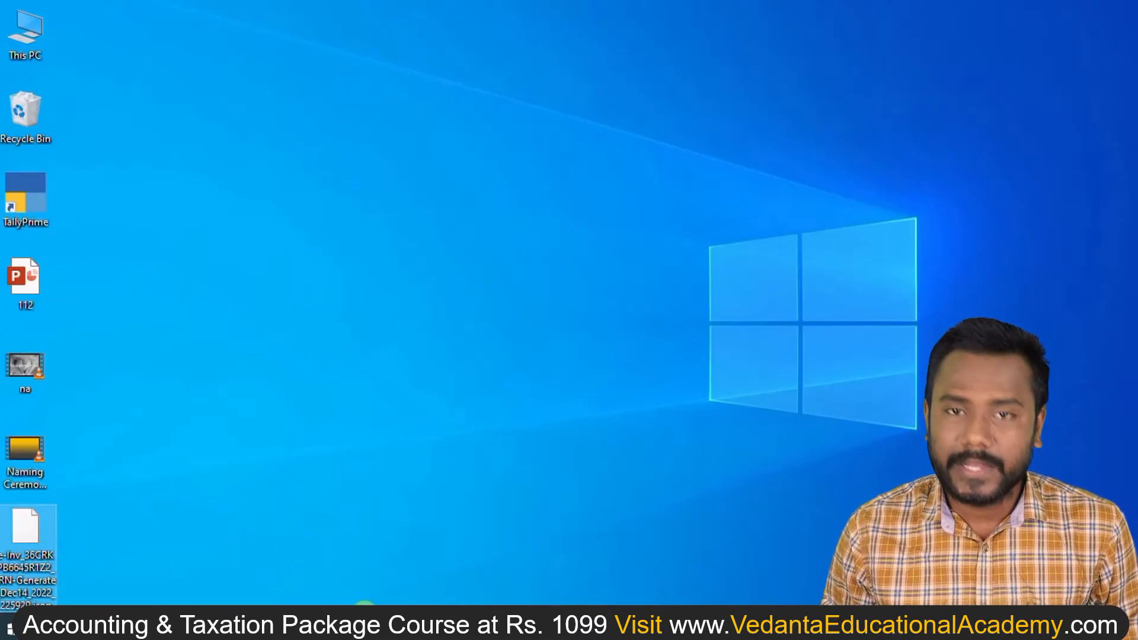
pyautogui.click(364, 624)
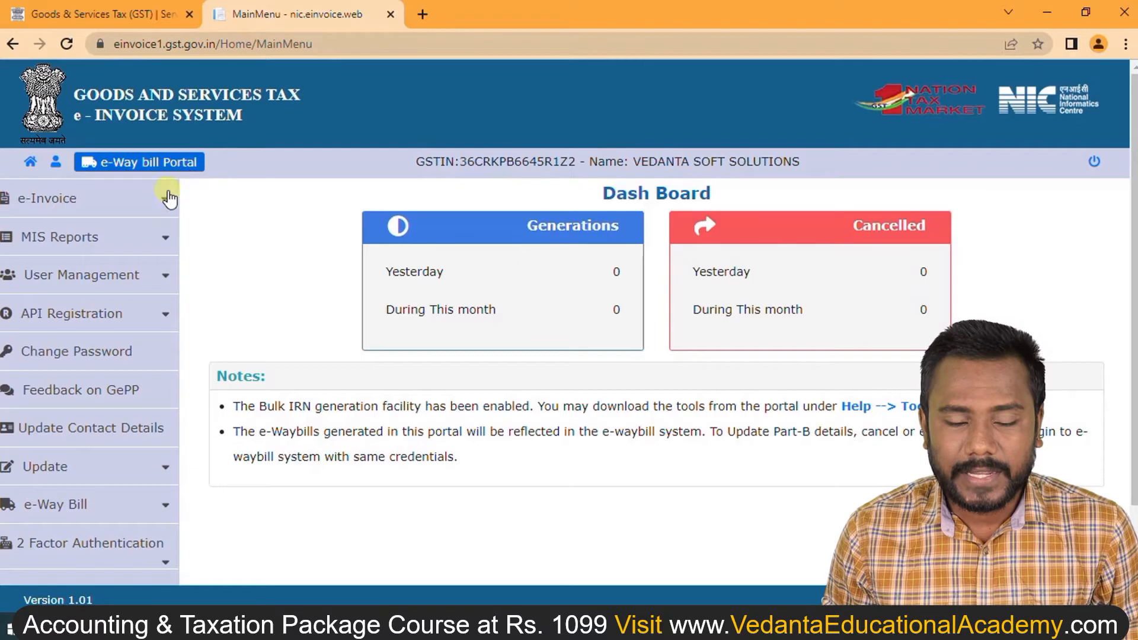
# - Bulk-upload the exported e-invoice JSON from the Desktop to generate the IRN
pyautogui.click(156, 204)
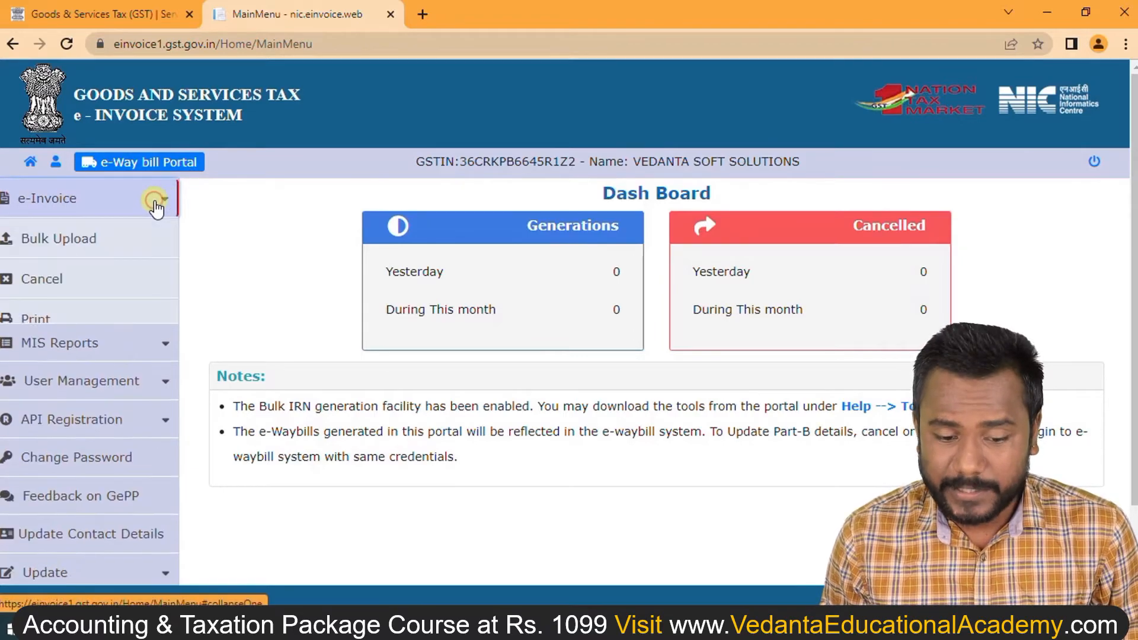
pyautogui.click(85, 243)
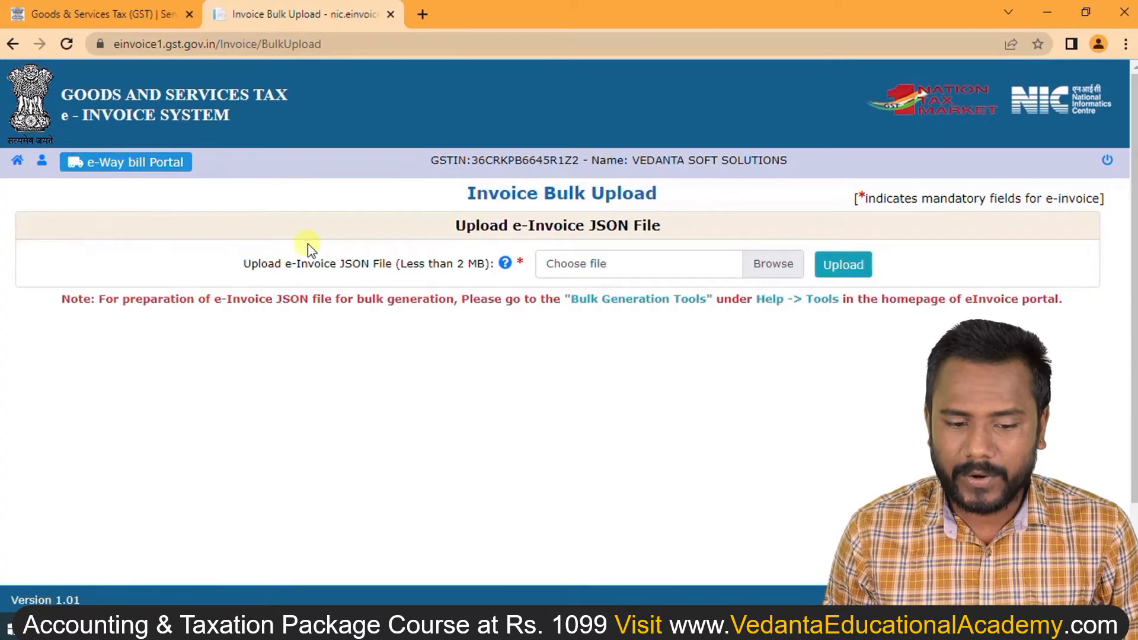
pyautogui.moveTo(257, 264); pyautogui.dragTo(416, 265)
pyautogui.click(770, 263)
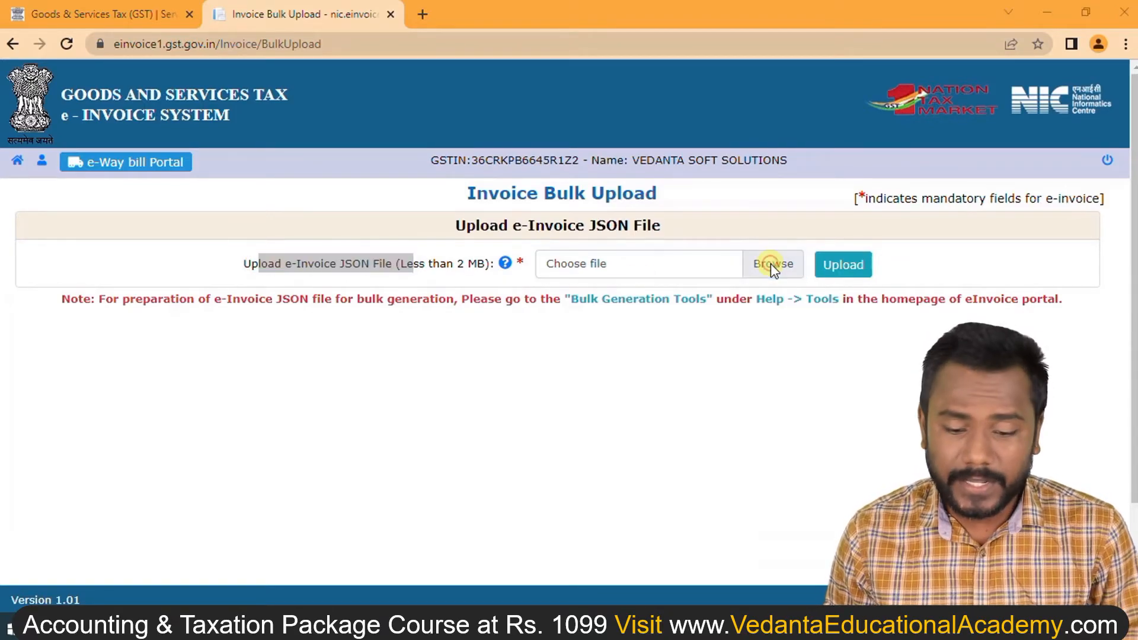
pyautogui.click(71, 132)
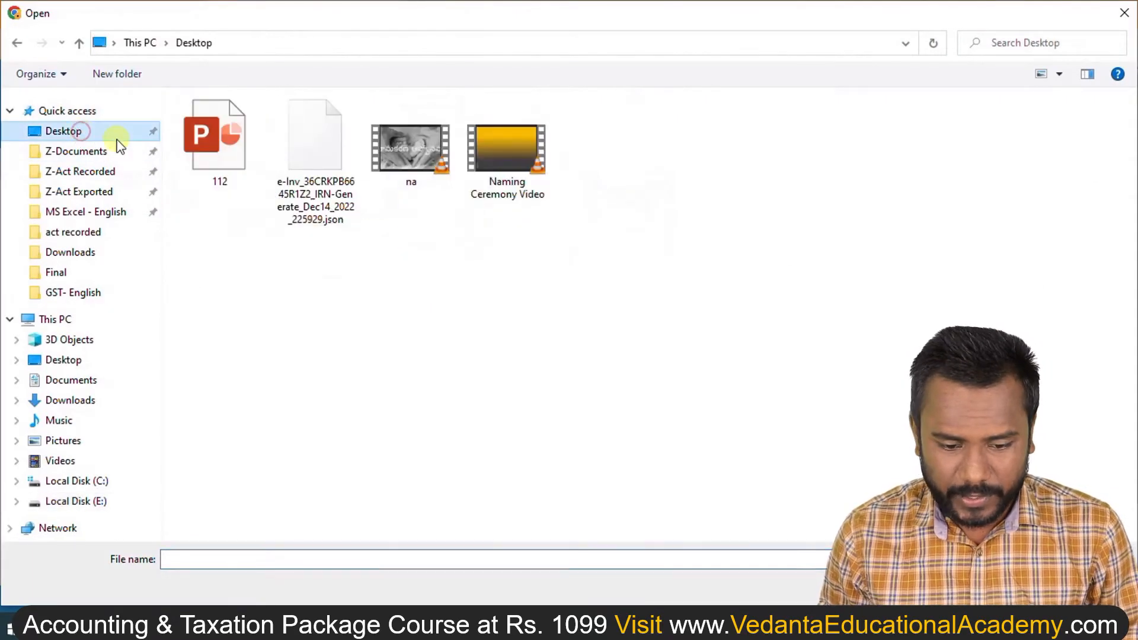
pyautogui.click(314, 161)
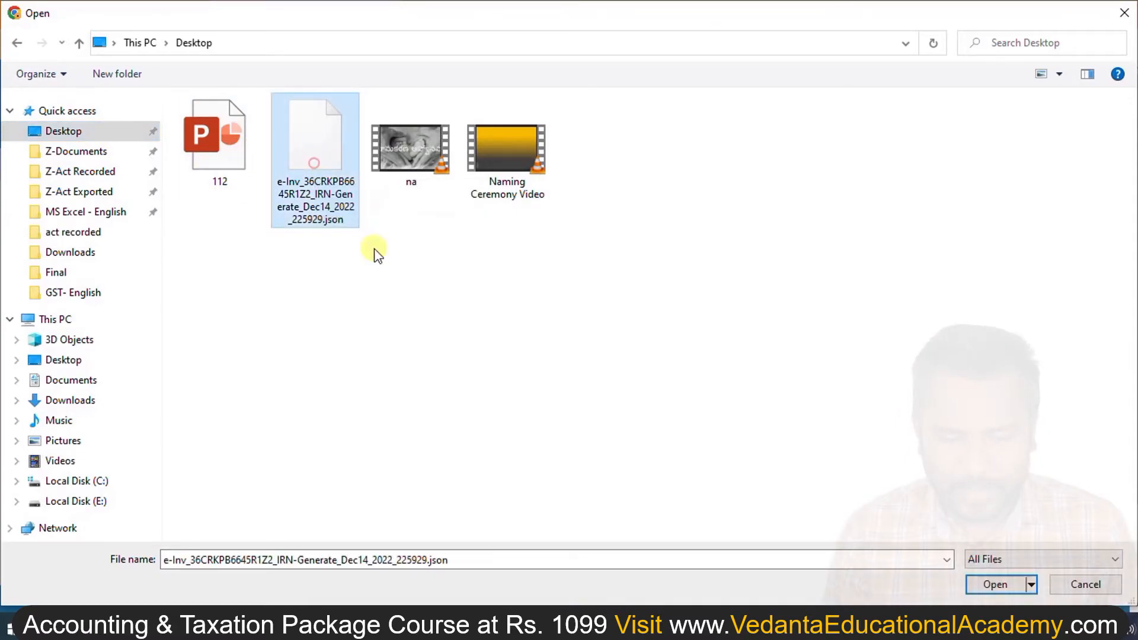
pyautogui.click(991, 586)
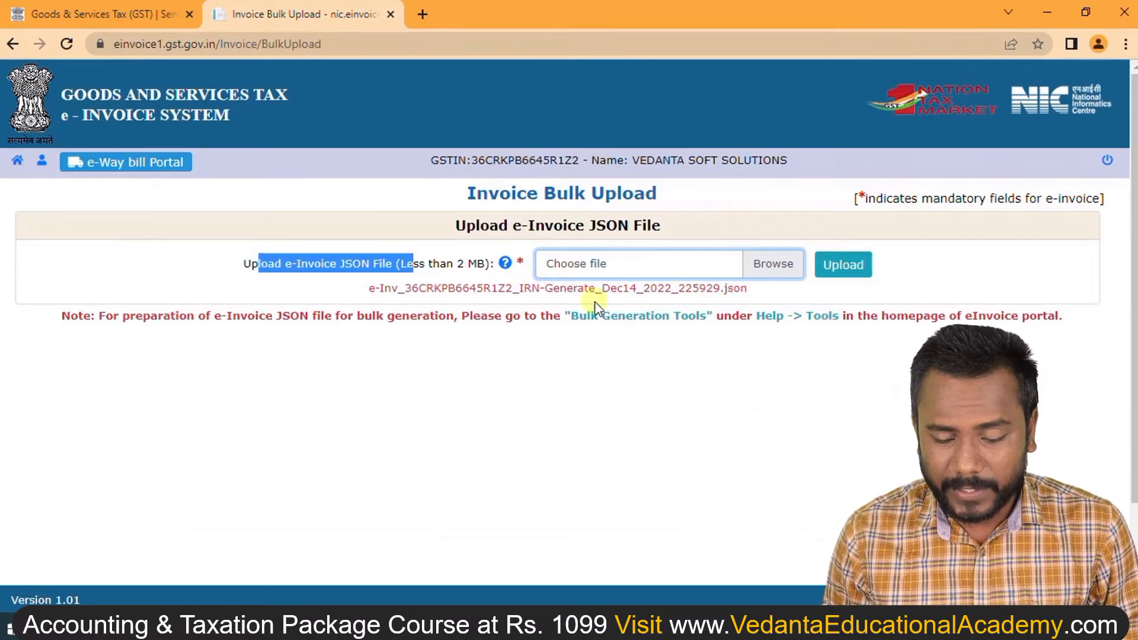
pyautogui.click(851, 273)
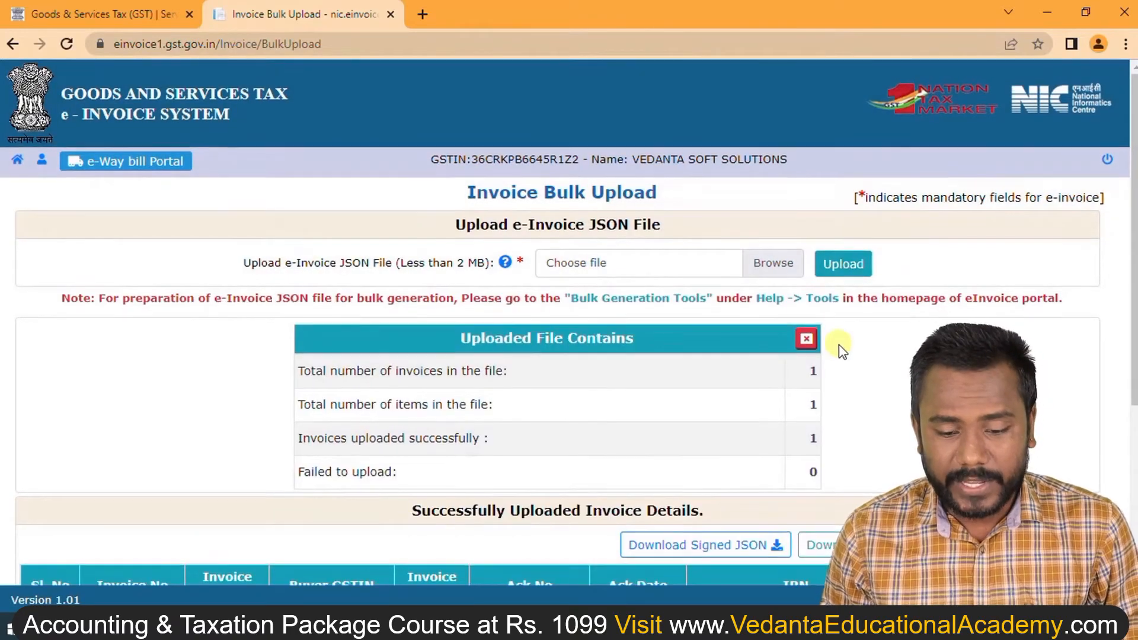
# - Download the signed JSON and print PDF archives for the new IRN
pyautogui.scroll(-1, 706, 436)
pyautogui.scroll(-3, 524, 415)
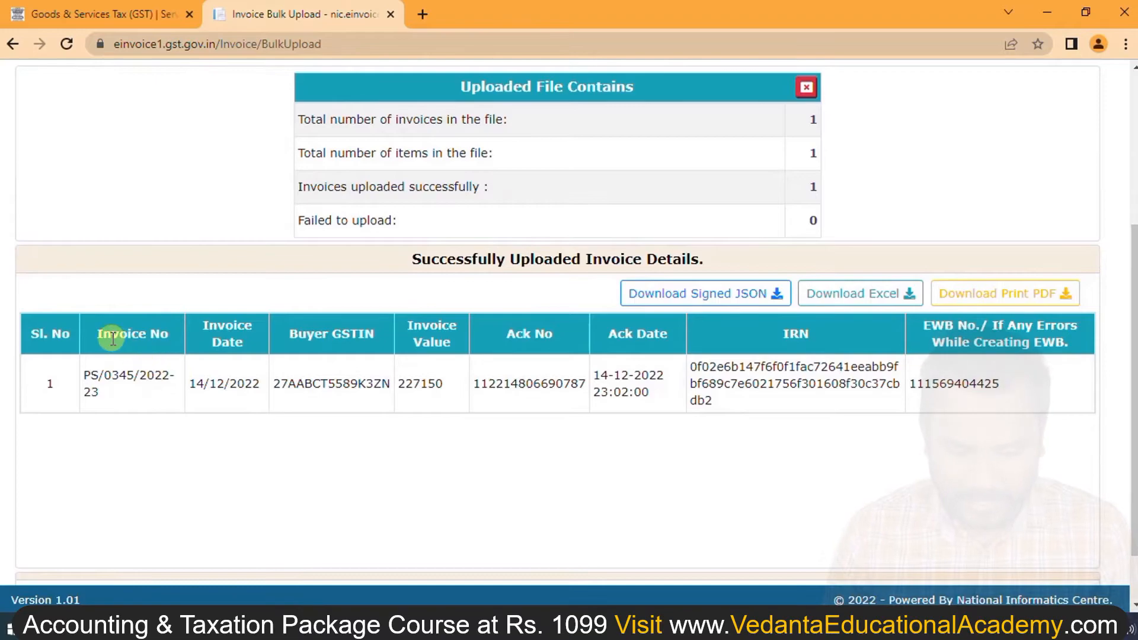
pyautogui.doubleClick(517, 385)
pyautogui.scroll(-1, 656, 453)
pyautogui.scroll(4, 656, 454)
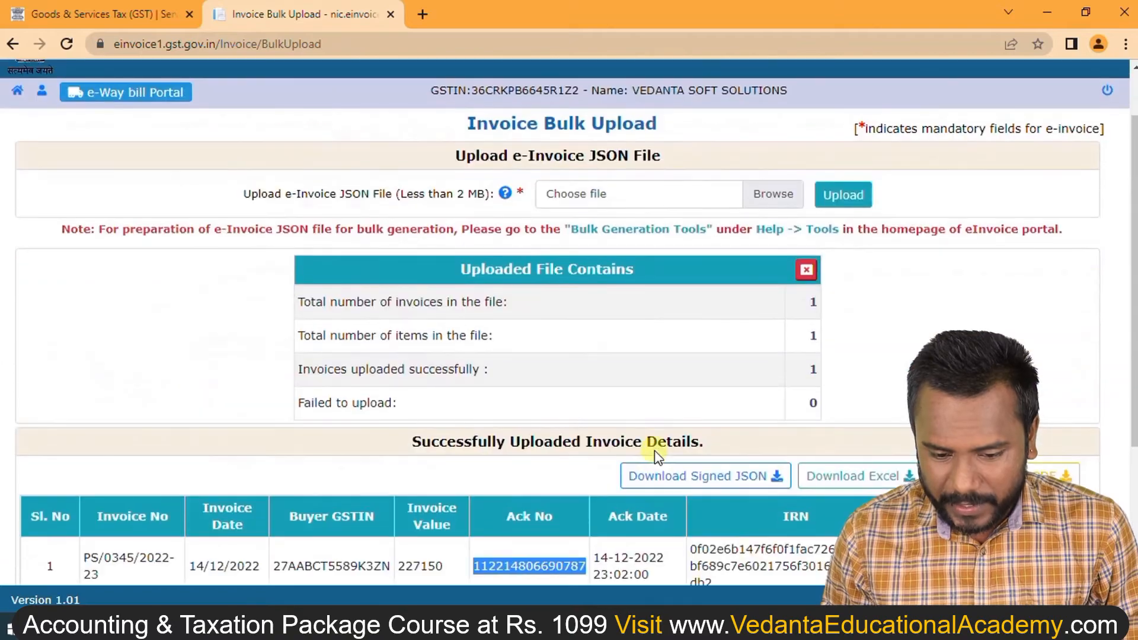
pyautogui.scroll(-4, 656, 439)
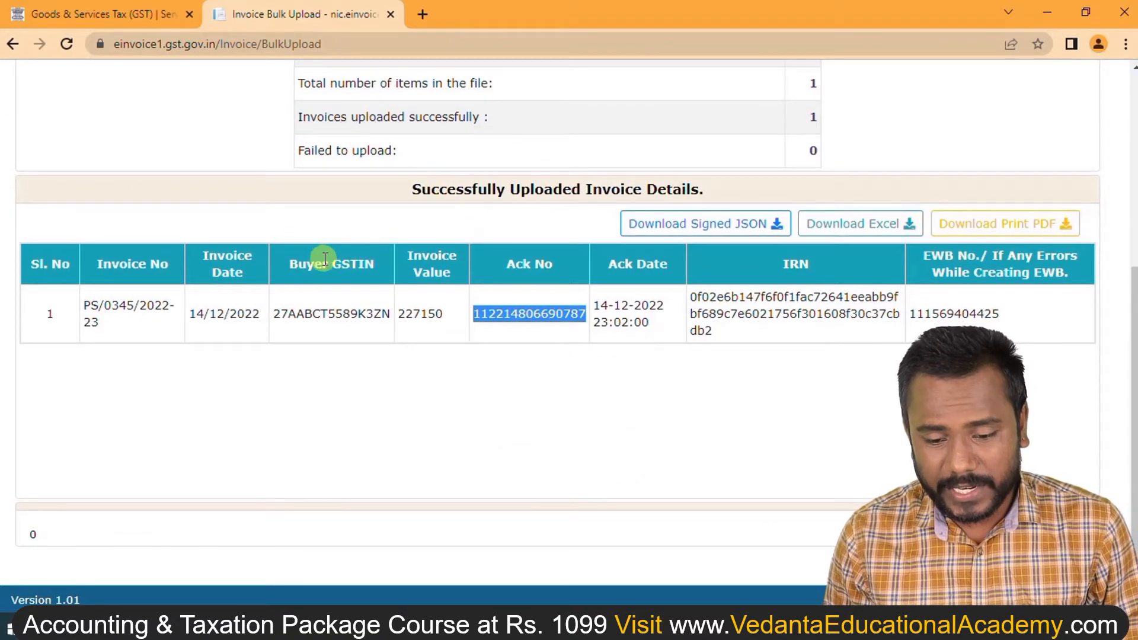
pyautogui.click(662, 231)
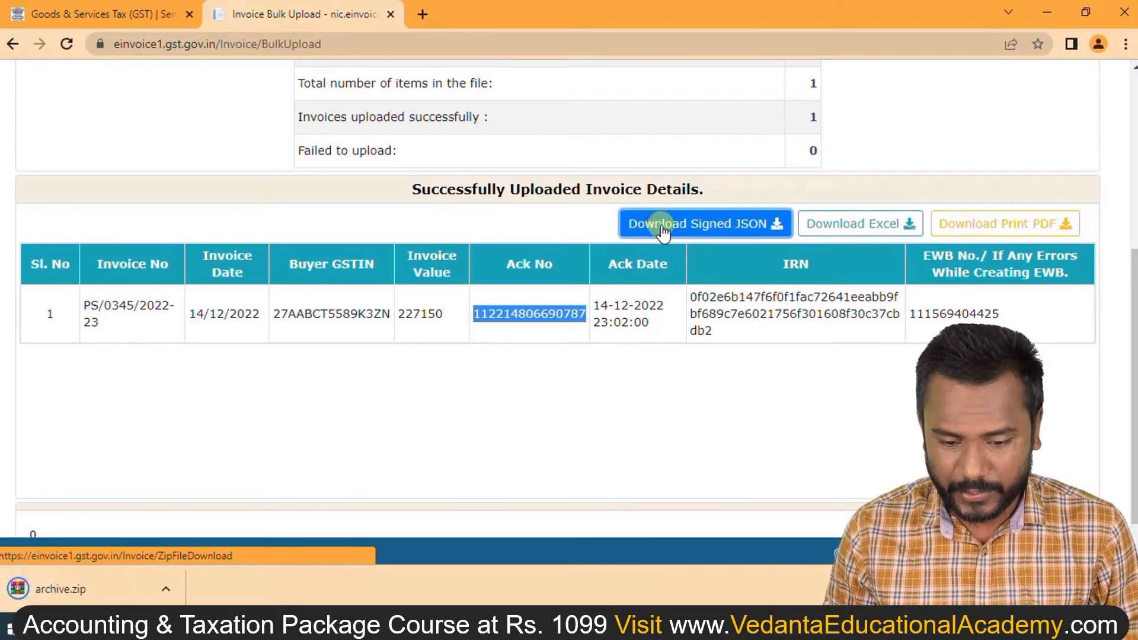
pyautogui.click(979, 225)
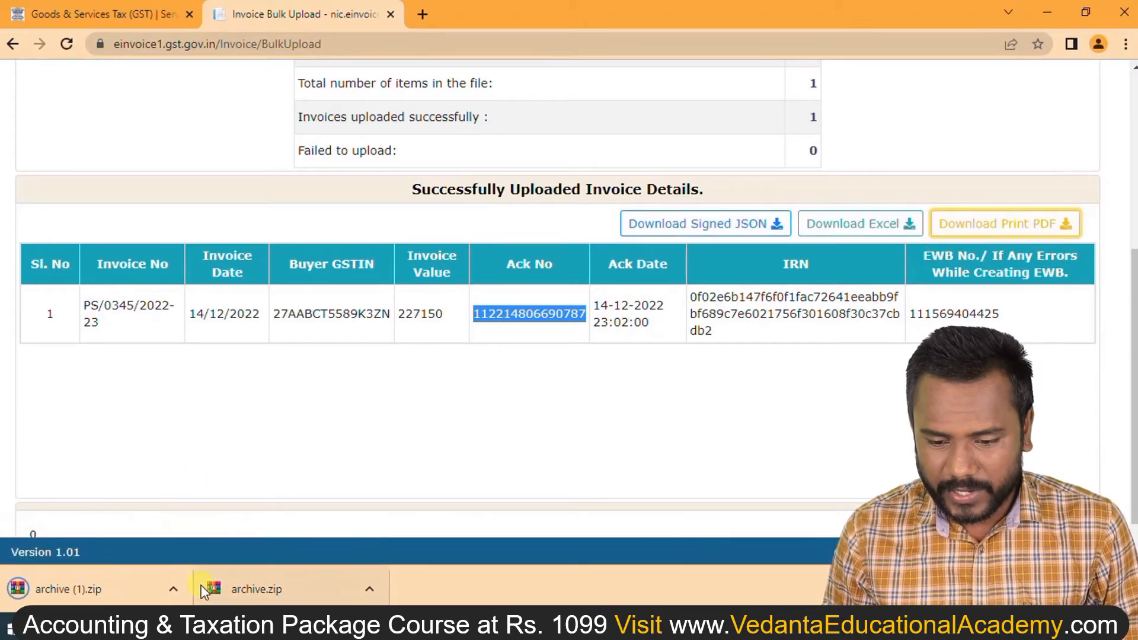
pyautogui.click(175, 592)
# - Extract the downloaded print-PDF archive (1).zip to the Desktop with WinRAR
pyautogui.click(202, 532)
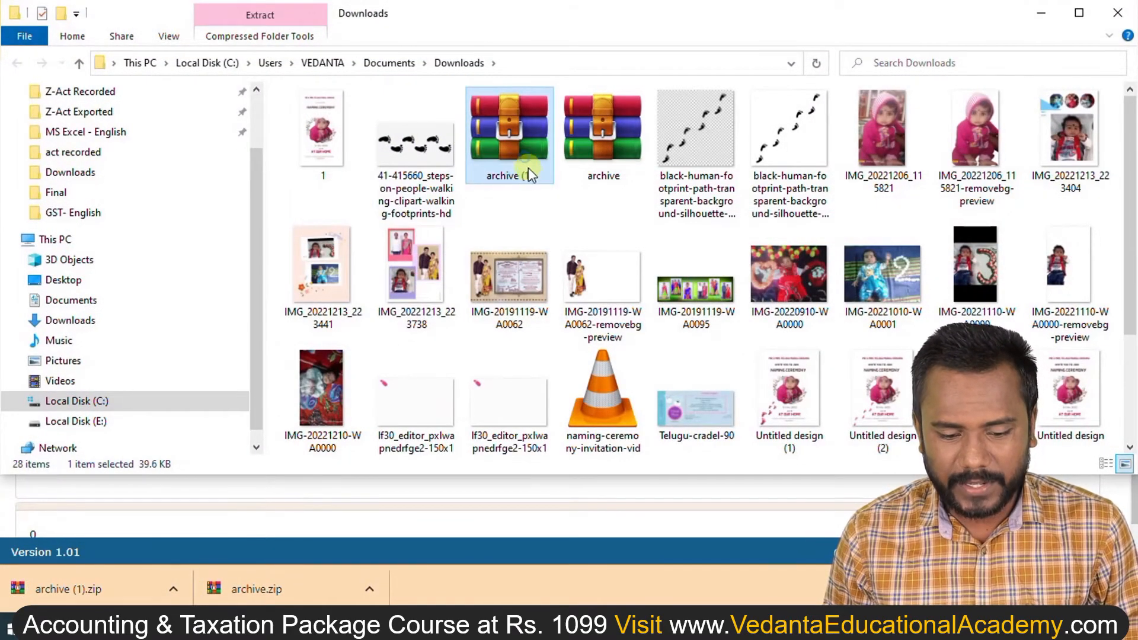
pyautogui.doubleClick(529, 175)
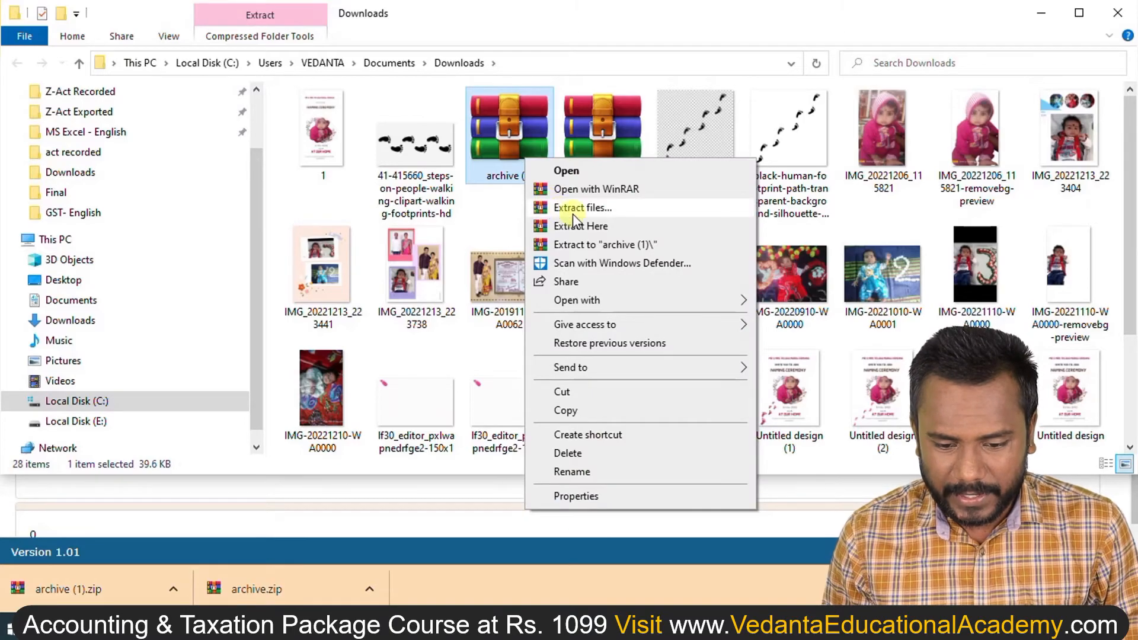
pyautogui.click(582, 209)
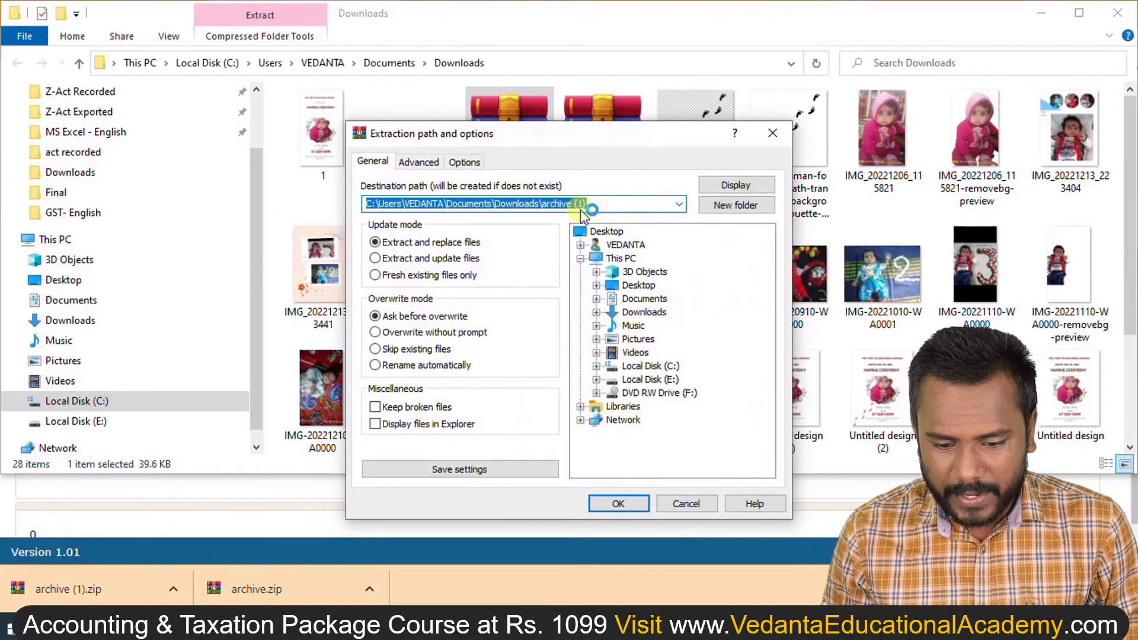
pyautogui.click(638, 286)
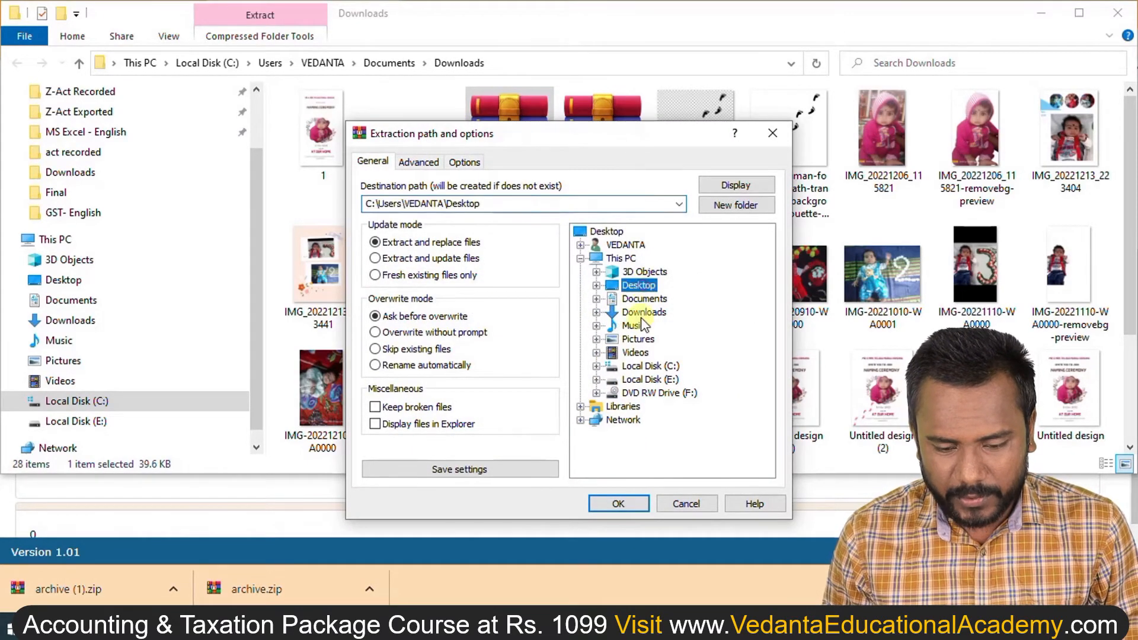
pyautogui.click(622, 503)
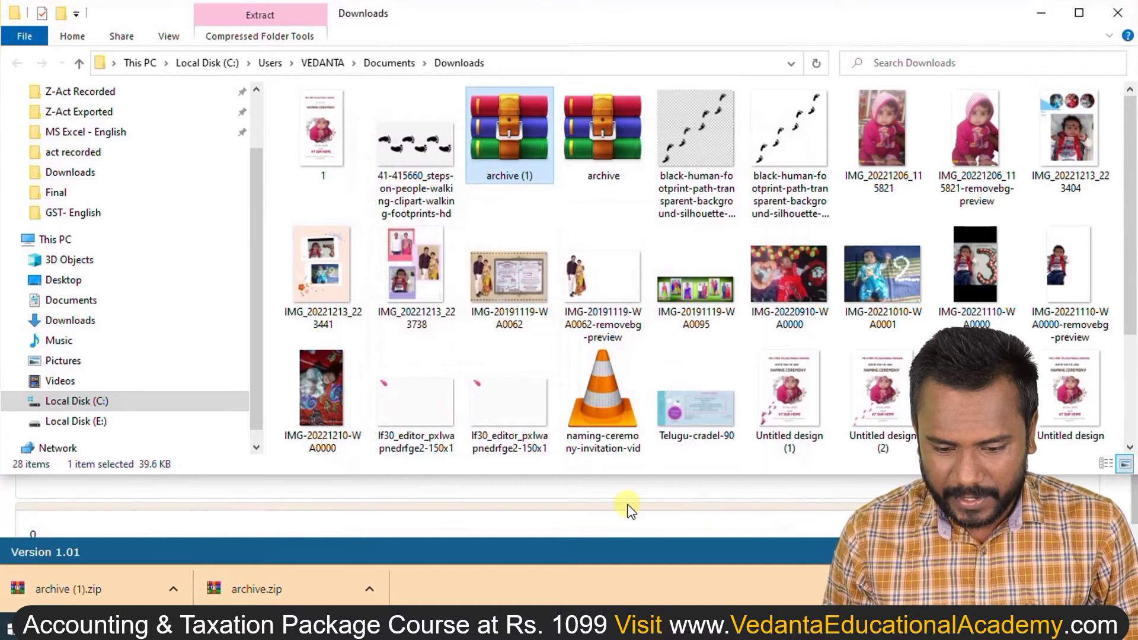
pyautogui.press('super+d')
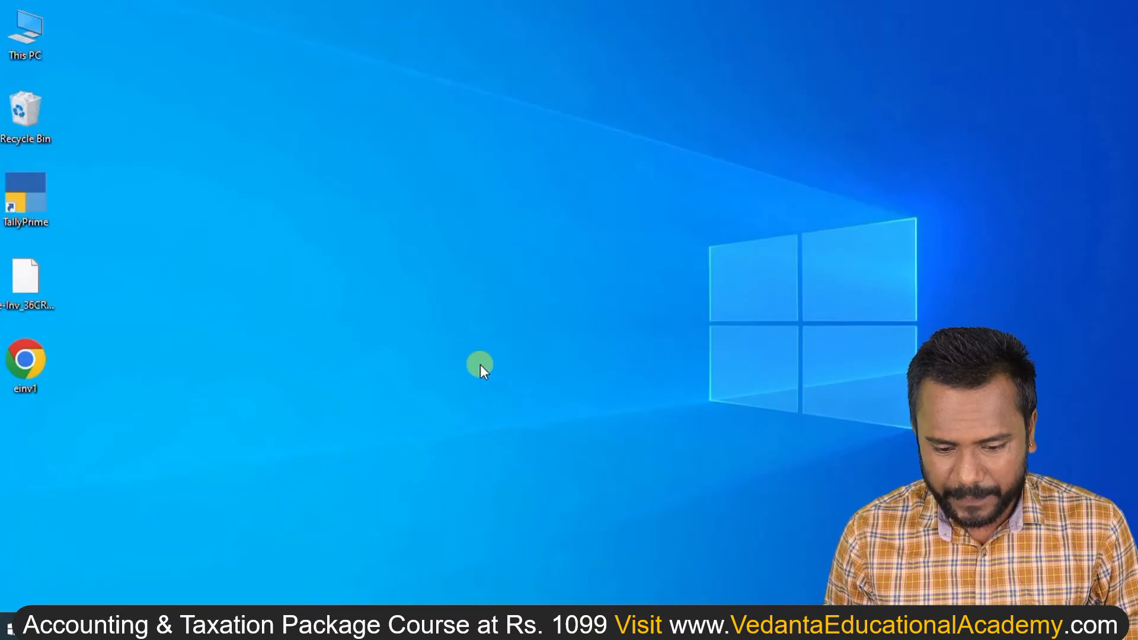
# - Open the extracted einv1.pdf in Chrome and scroll through the signed e-invoice
pyautogui.doubleClick(36, 354)
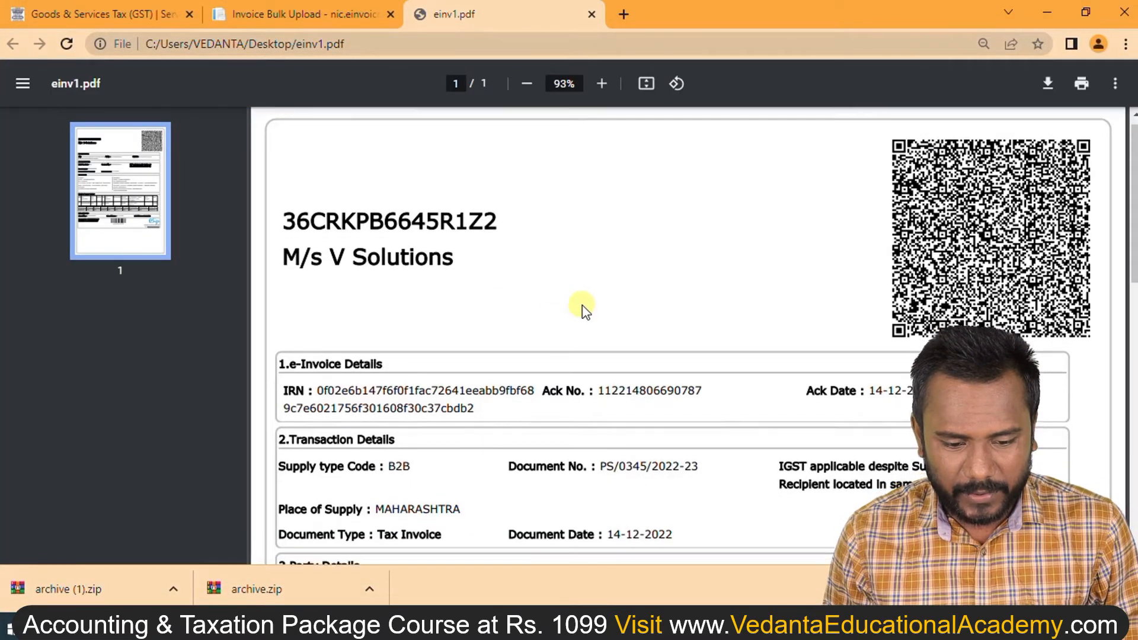
pyautogui.scroll(-10, 582, 306)
pyautogui.scroll(-3, 582, 309)
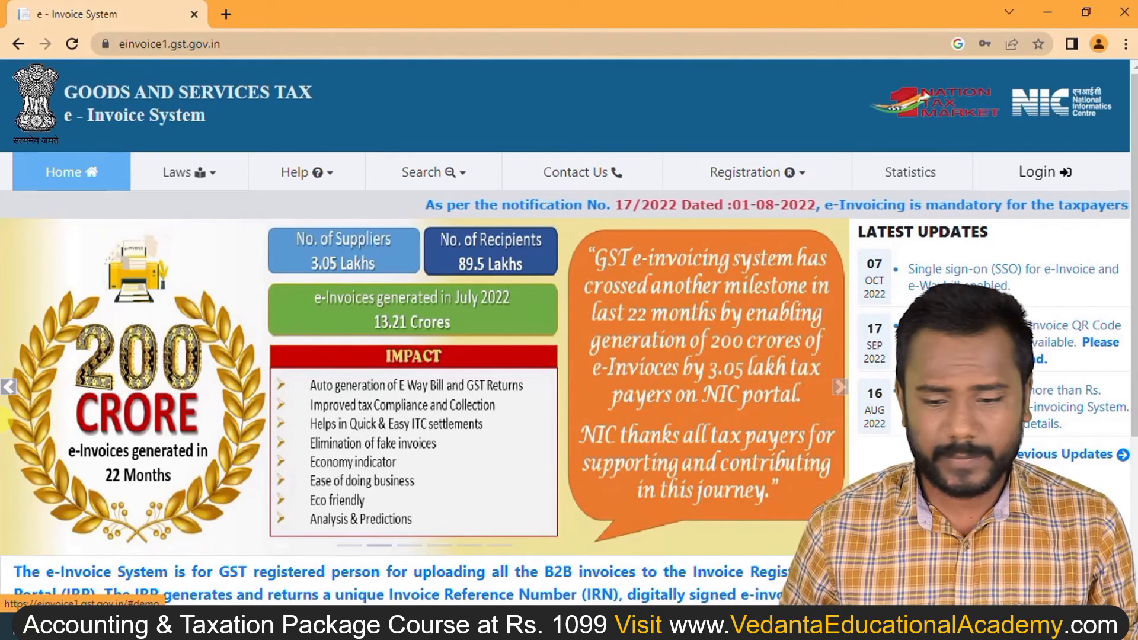
# - From Help > Tools > Bulk Generation Tools, download the E-Invoice JSON Preparation – Format A workbook and open it
pyautogui.click(313, 179)
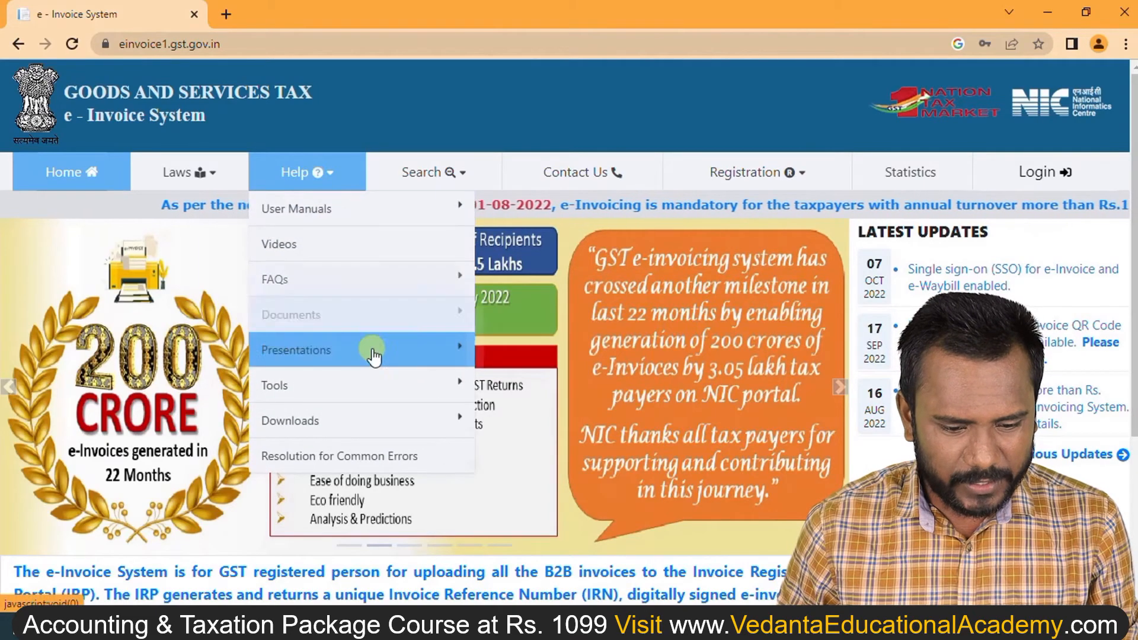
pyautogui.moveTo(389, 388)
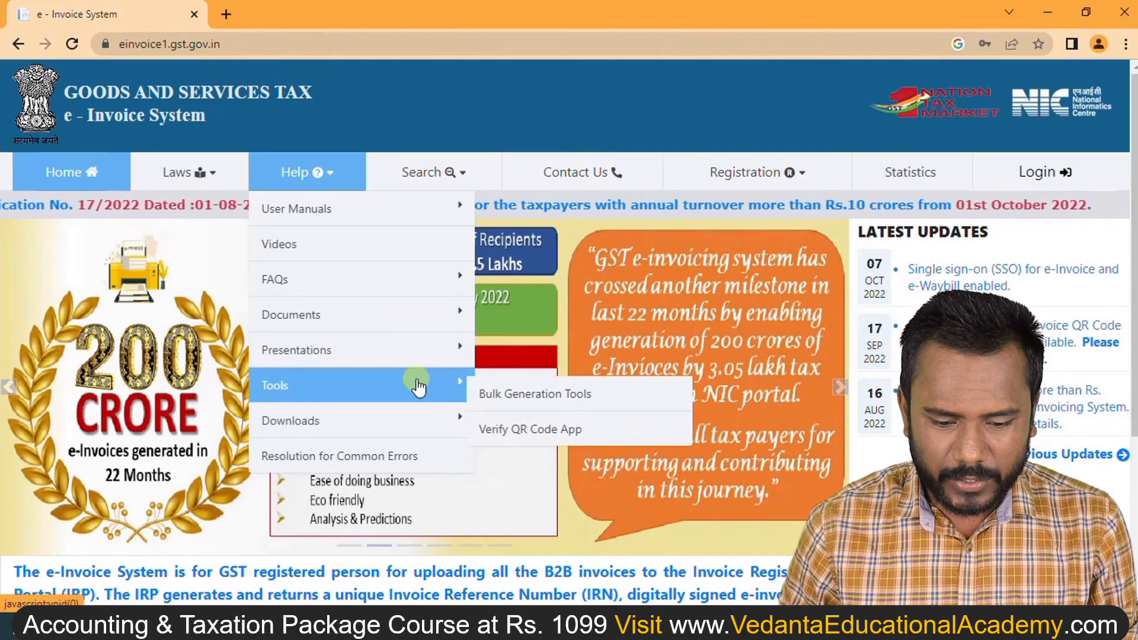
pyautogui.click(528, 397)
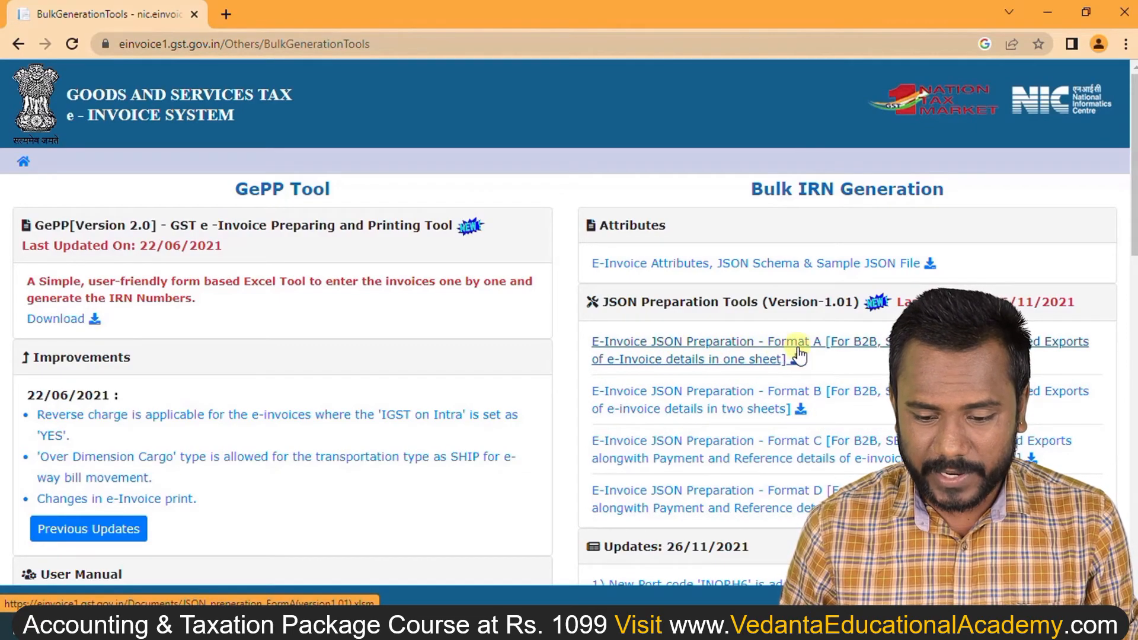
pyautogui.click(817, 354)
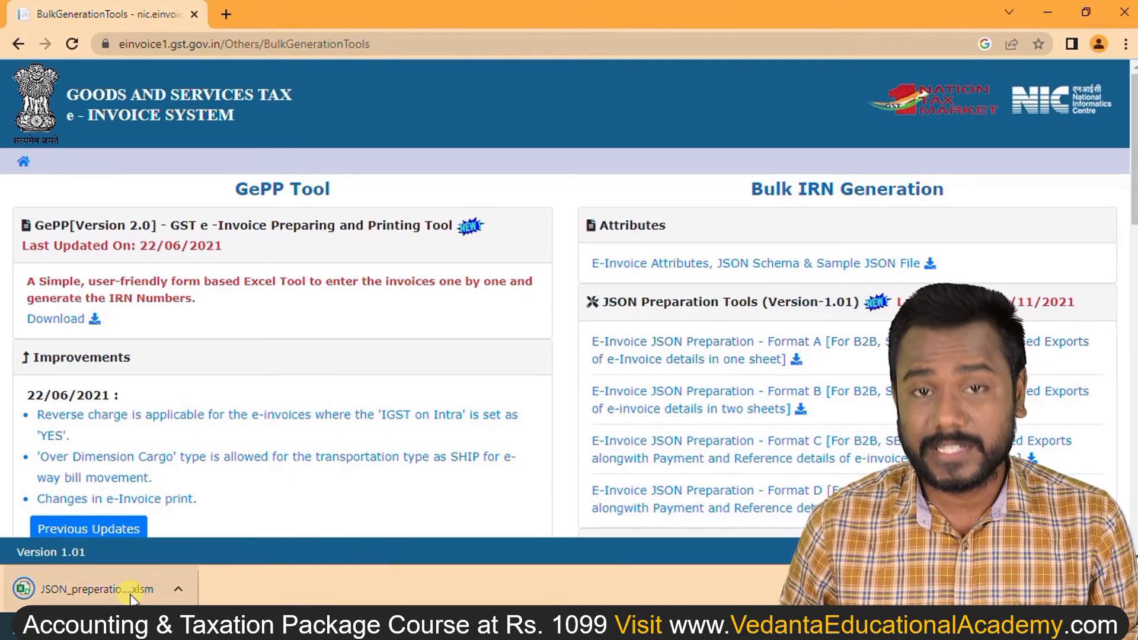
pyautogui.click(98, 586)
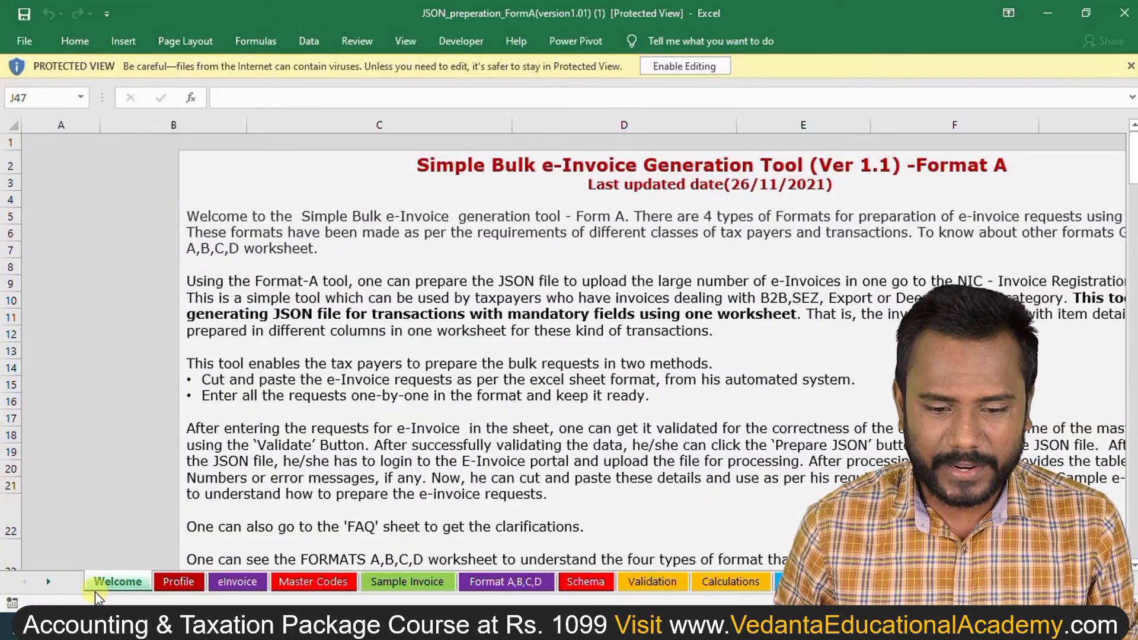
# - Enable editing, look over the Profile sheet's questions (all answered Yes), then go to the eInvoice sheet
pyautogui.click(684, 65)
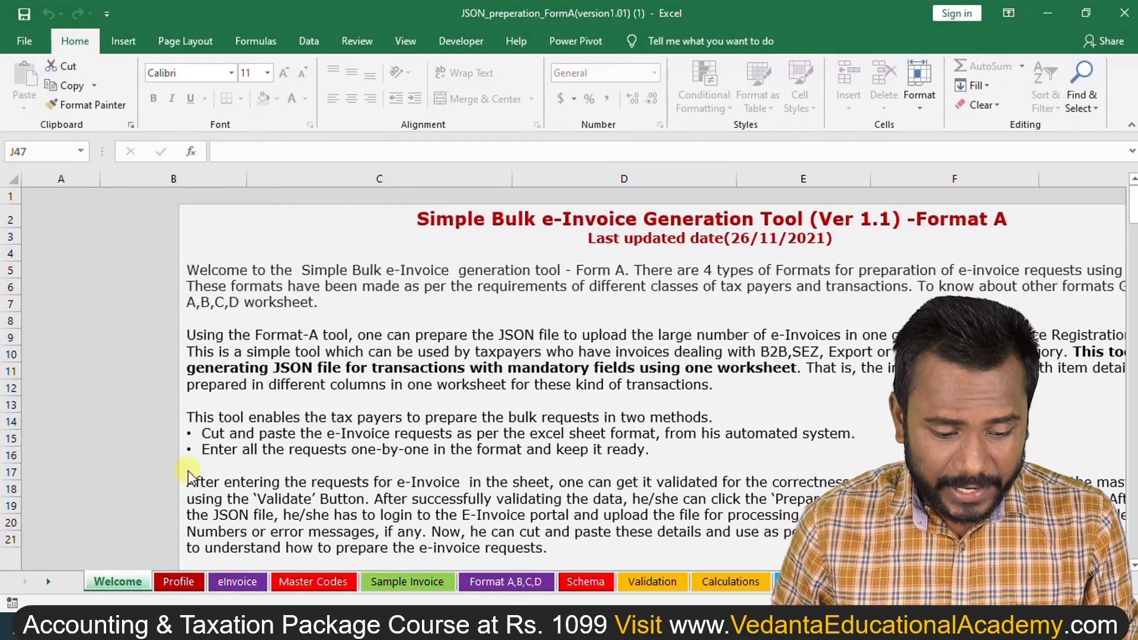
pyautogui.click(178, 583)
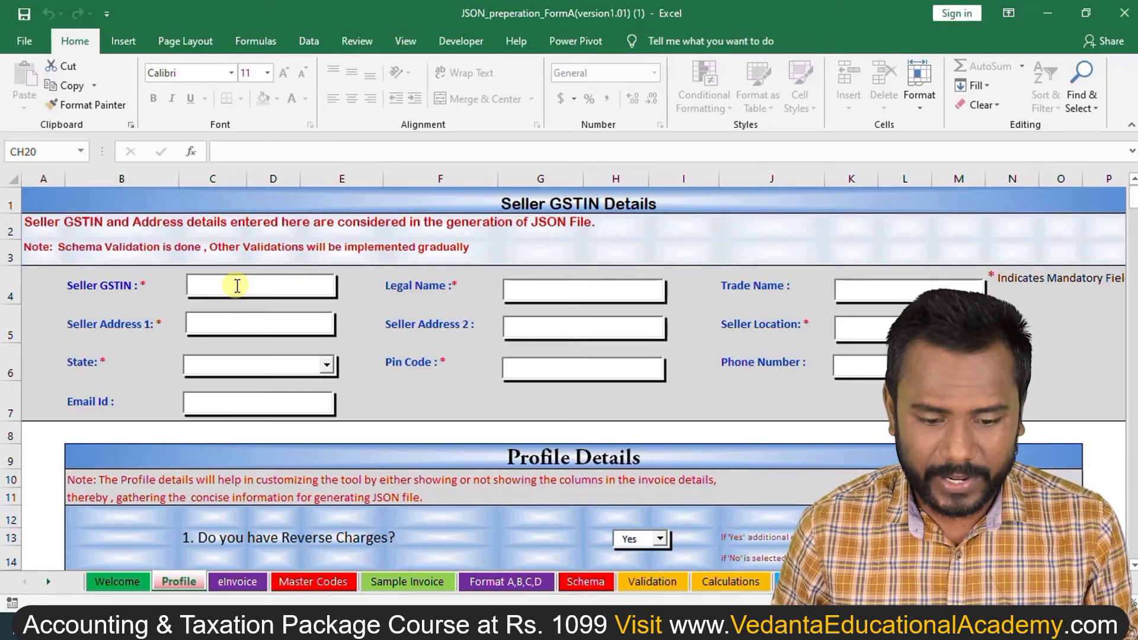
pyautogui.click(237, 285)
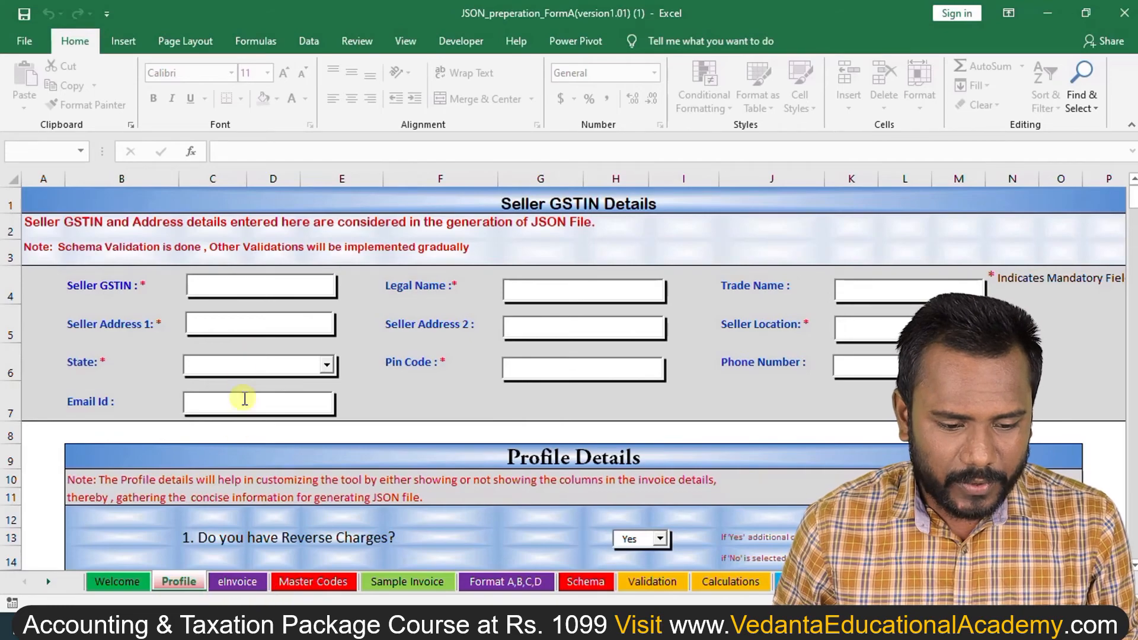
pyautogui.scroll(-3, 241, 348)
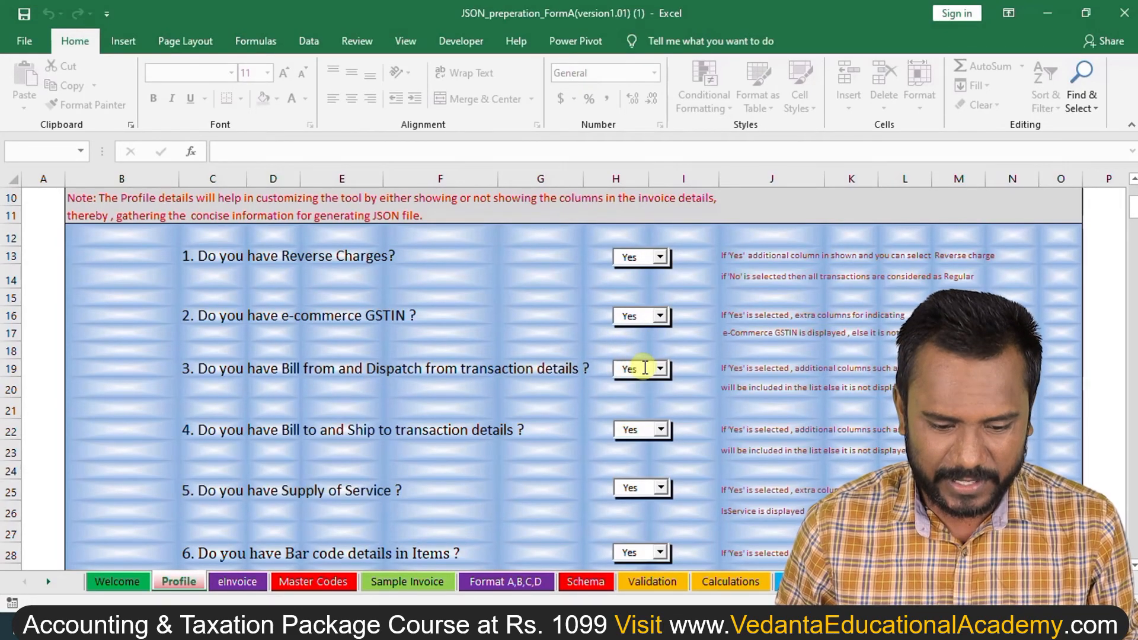
pyautogui.scroll(-7, 407, 423)
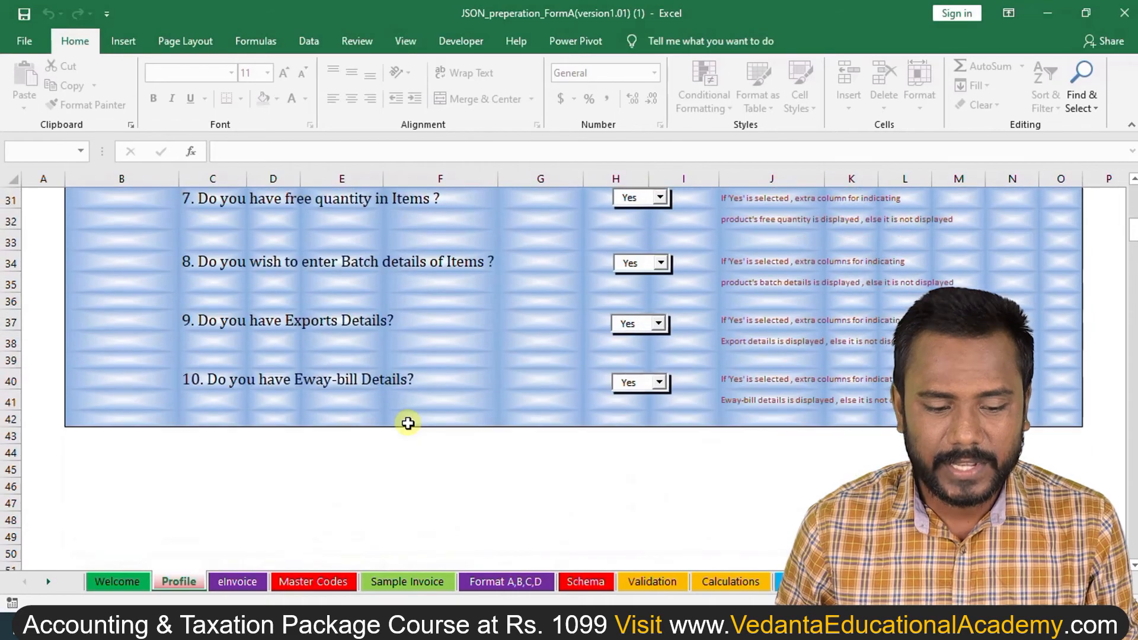
pyautogui.scroll(10, 407, 423)
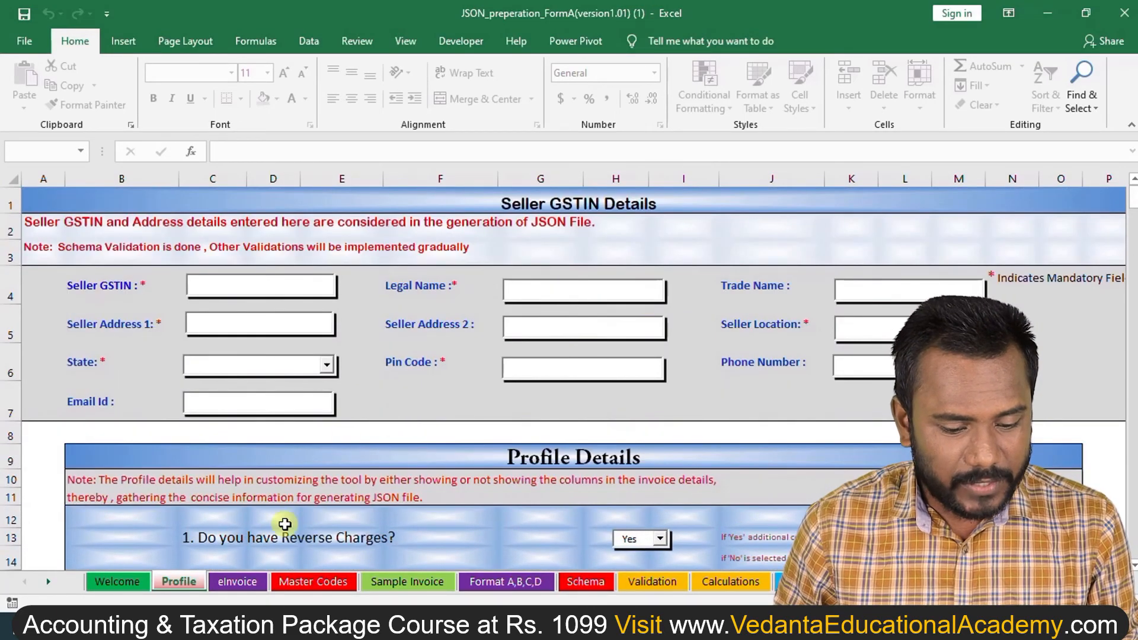
pyautogui.click(240, 581)
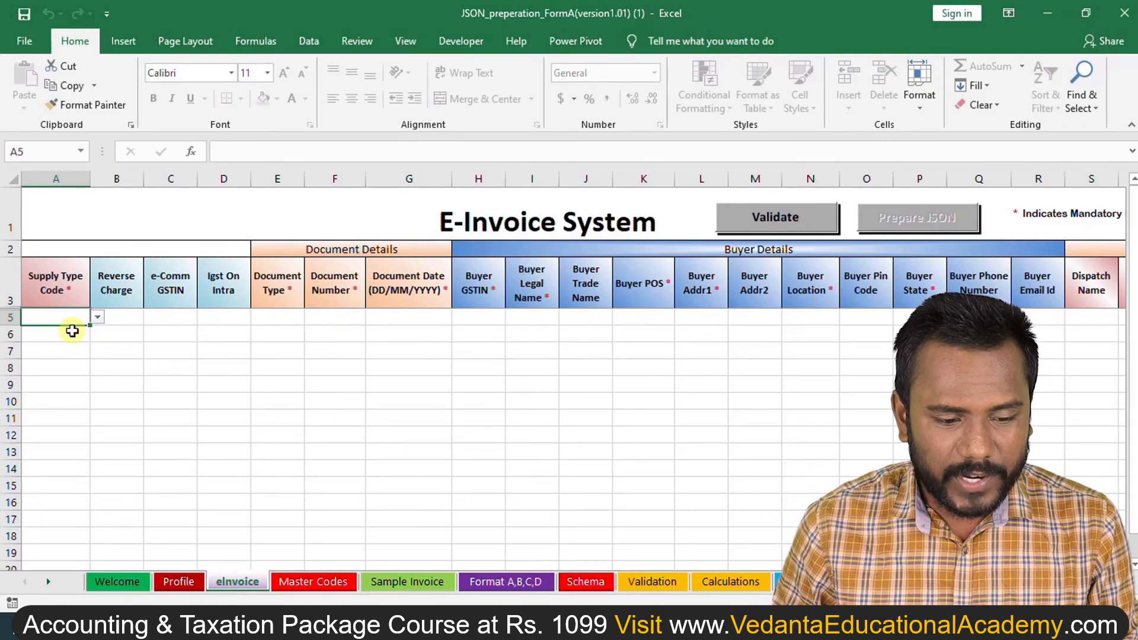
# - Check the invoice header fields: supply type, reverse charge, document number DES176 and place of supply PUNJAB
pyautogui.click(96, 317)
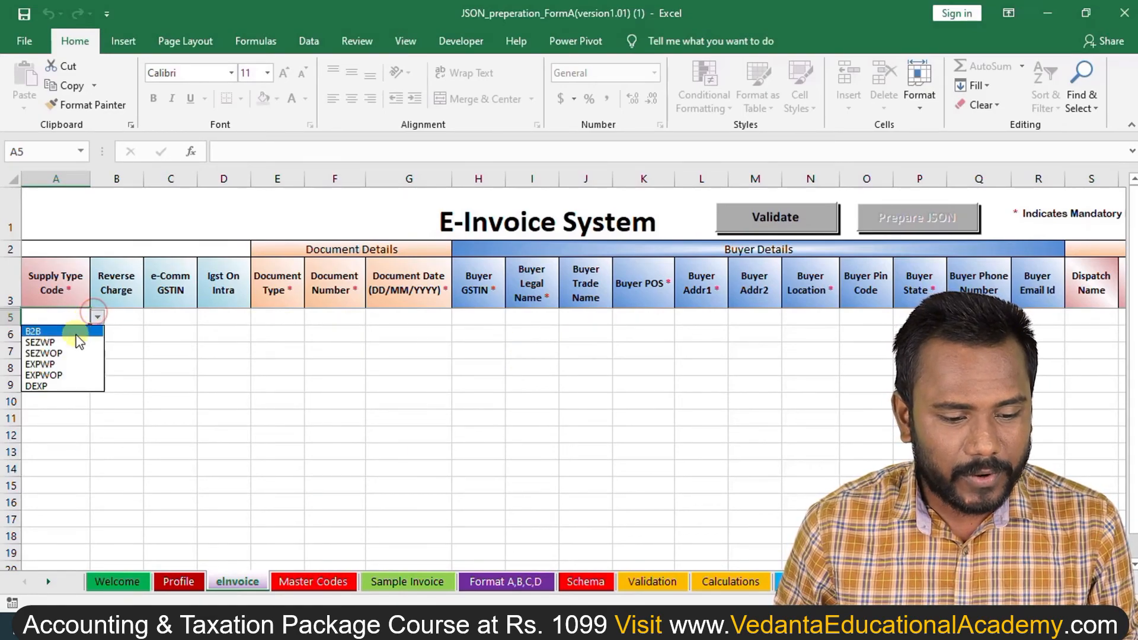
pyautogui.click(121, 318)
pyautogui.click(126, 318)
pyautogui.click(151, 318)
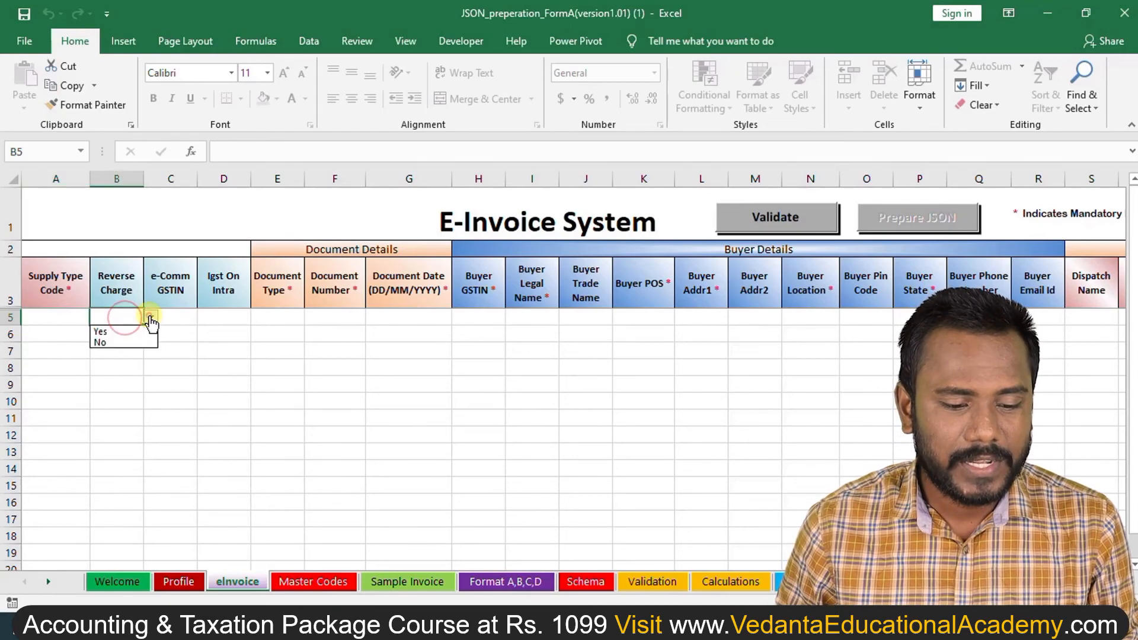
pyautogui.click(176, 318)
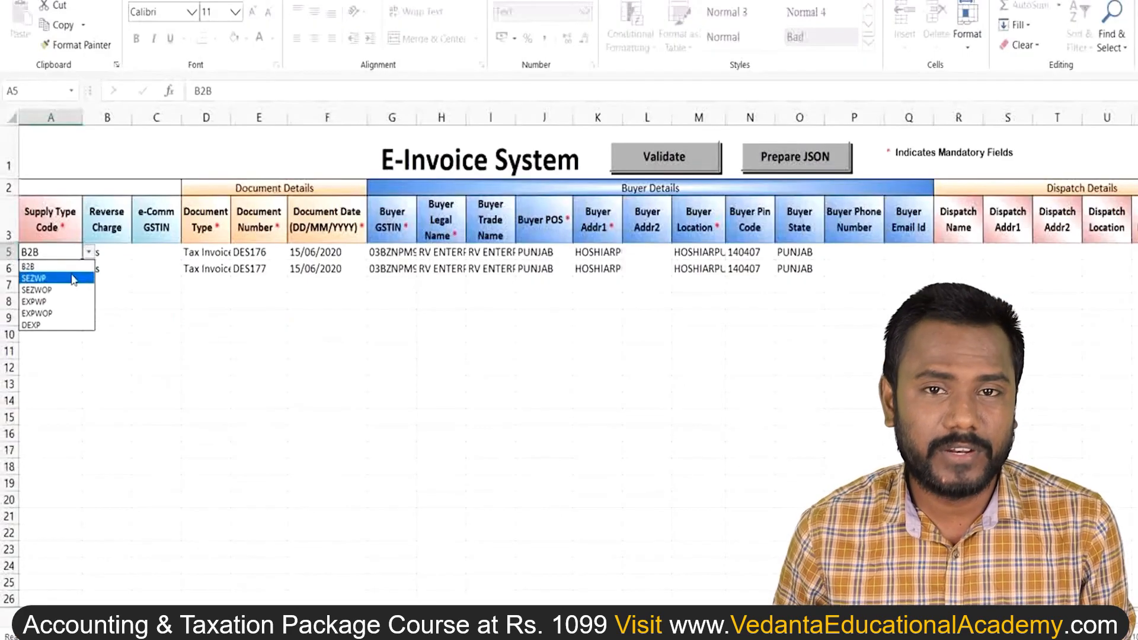
pyautogui.click(106, 252)
pyautogui.click(205, 251)
pyautogui.click(259, 251)
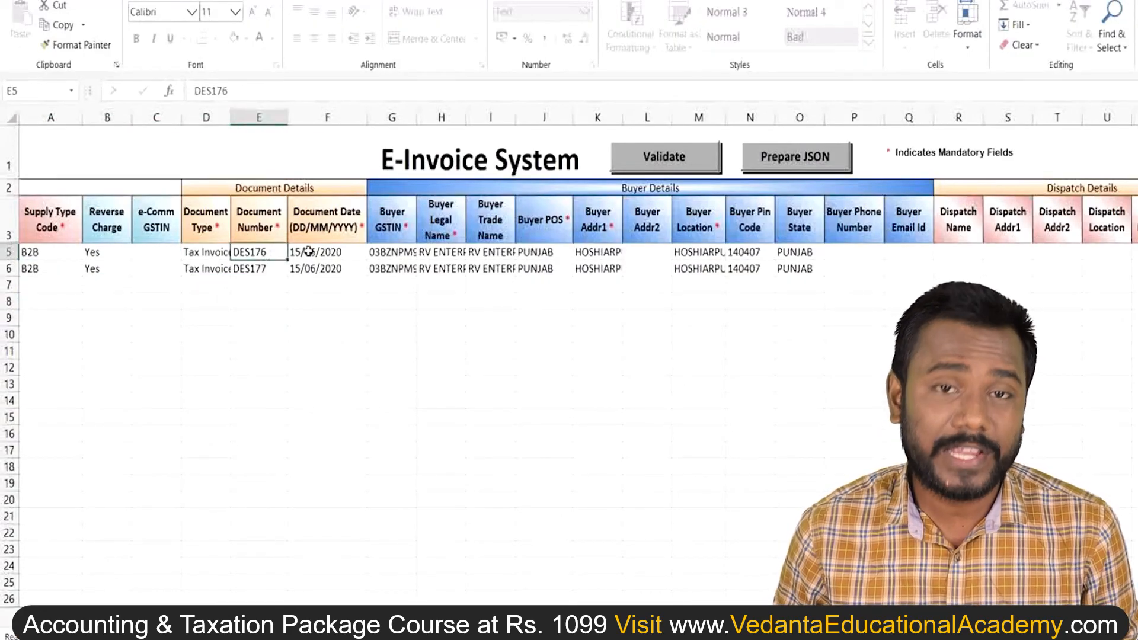
pyautogui.click(544, 252)
pyautogui.click(581, 252)
pyautogui.click(581, 252)
pyautogui.hscroll(5, 104, 237)
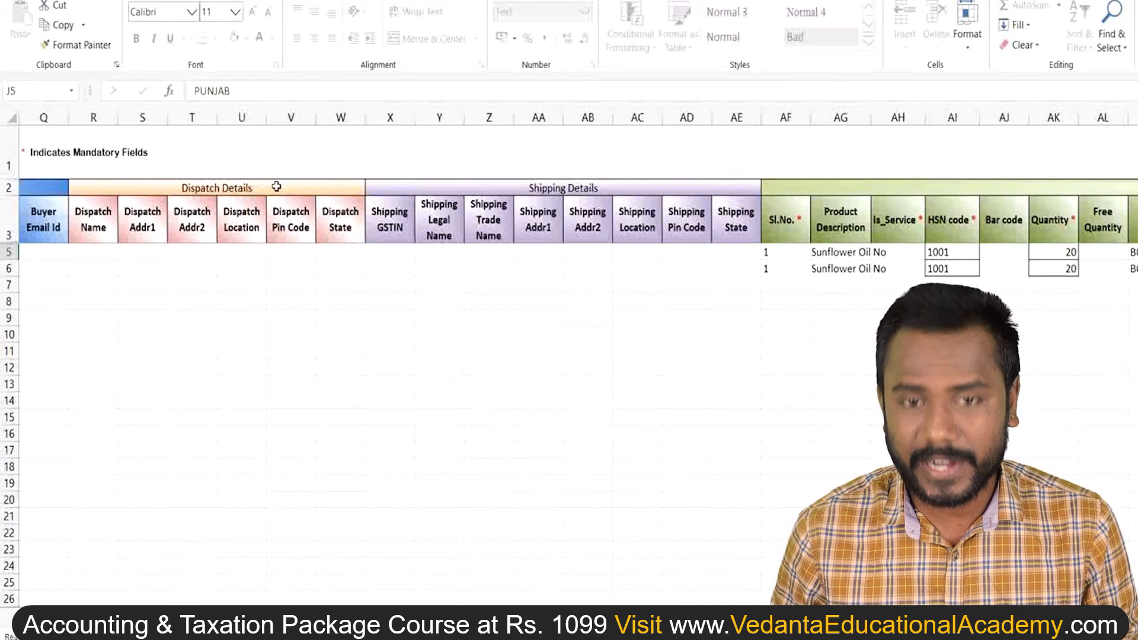
# - Check the Sunflower Oil item columns: serial number, Is_Service, HSN, unit price, taxable value, GST rate, IGST and cess
pyautogui.click(255, 252)
pyautogui.click(288, 252)
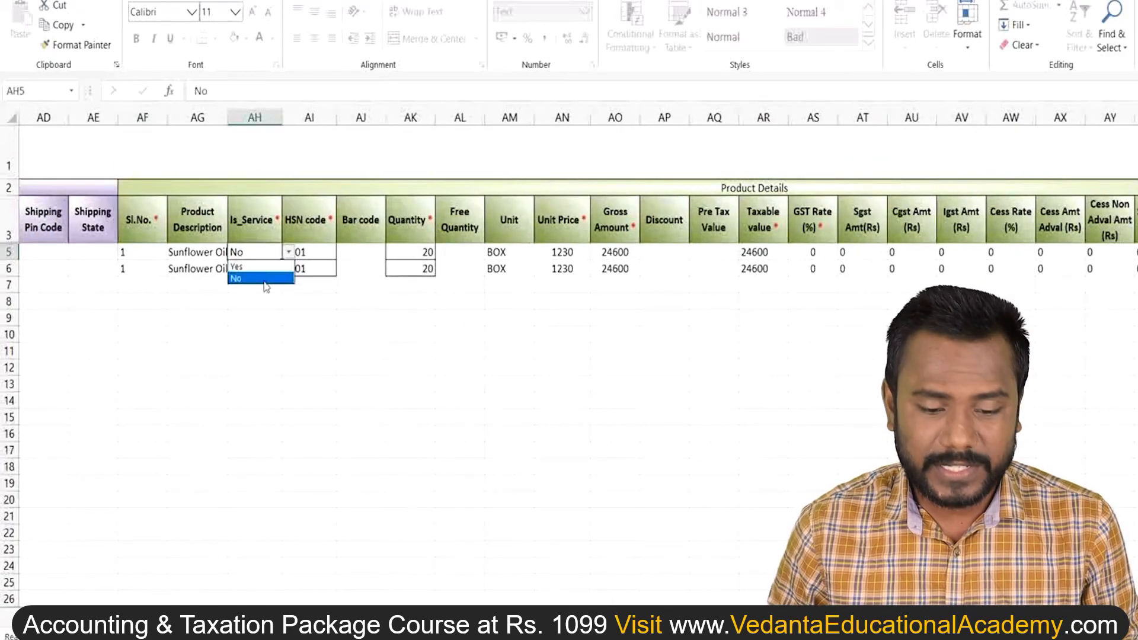
pyautogui.click(314, 252)
pyautogui.click(570, 253)
pyautogui.click(619, 253)
pyautogui.click(769, 252)
pyautogui.click(820, 252)
pyautogui.click(843, 252)
pyautogui.click(916, 253)
pyautogui.click(966, 253)
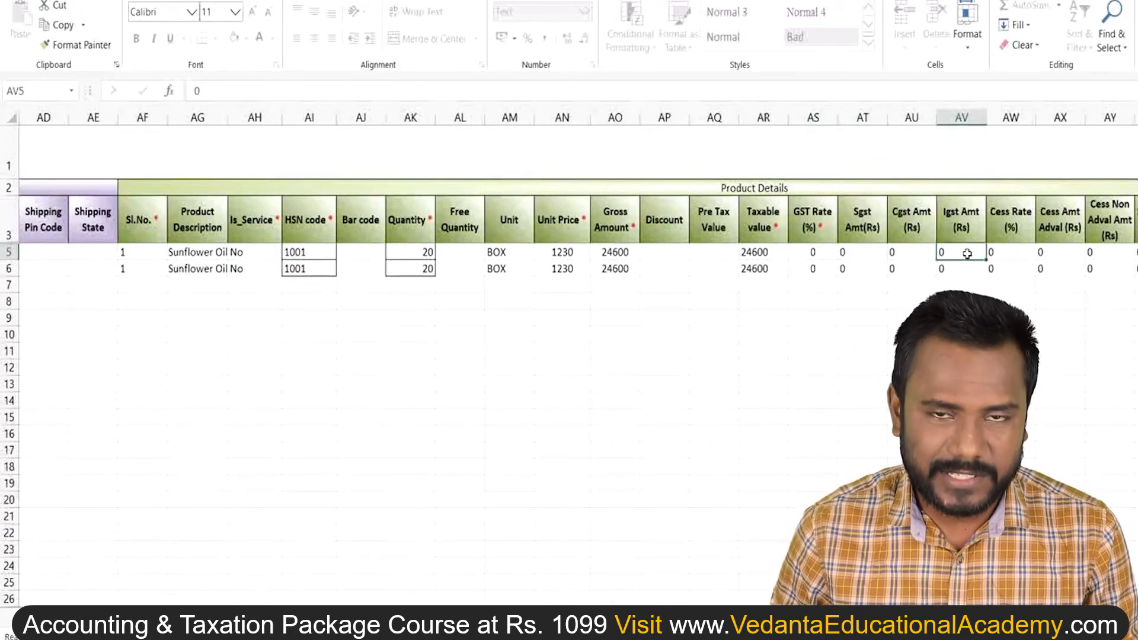
pyautogui.click(1046, 253)
pyautogui.hscroll(4, 1046, 253)
pyautogui.click(681, 253)
# - Check the totals, including round off and the 24600 invoice value, plus the export and e-way bill columns
pyautogui.hscroll(5, 681, 253)
pyautogui.click(148, 253)
pyautogui.click(449, 253)
pyautogui.click(497, 253)
pyautogui.click(640, 253)
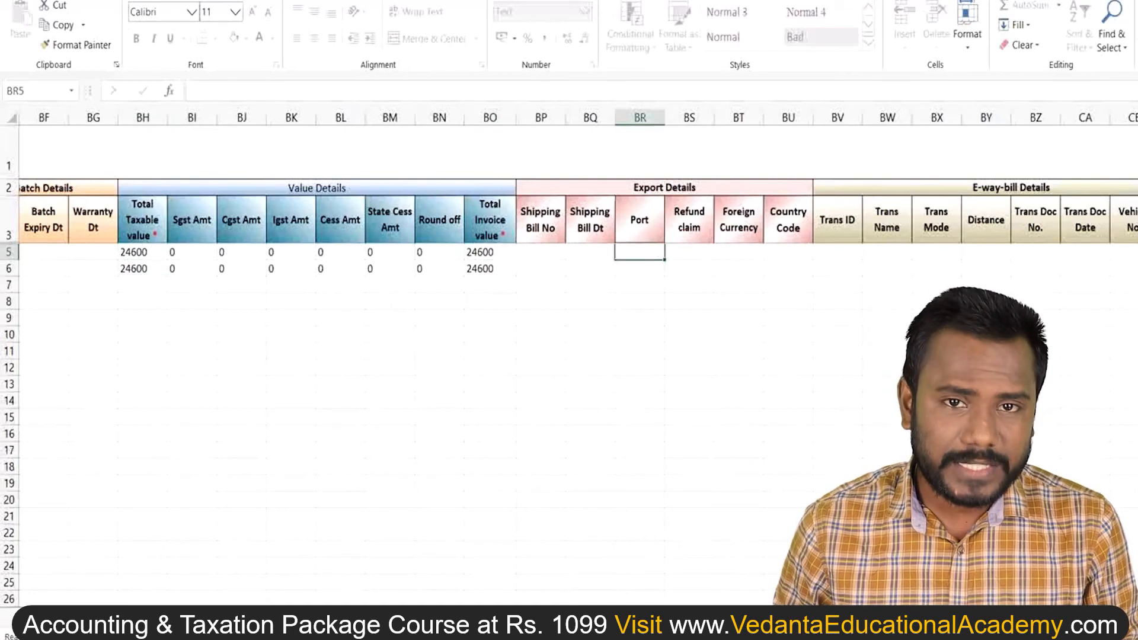
pyautogui.hscroll(3, 640, 253)
pyautogui.click(499, 256)
pyautogui.click(784, 256)
pyautogui.hscroll(-20, 721, 257)
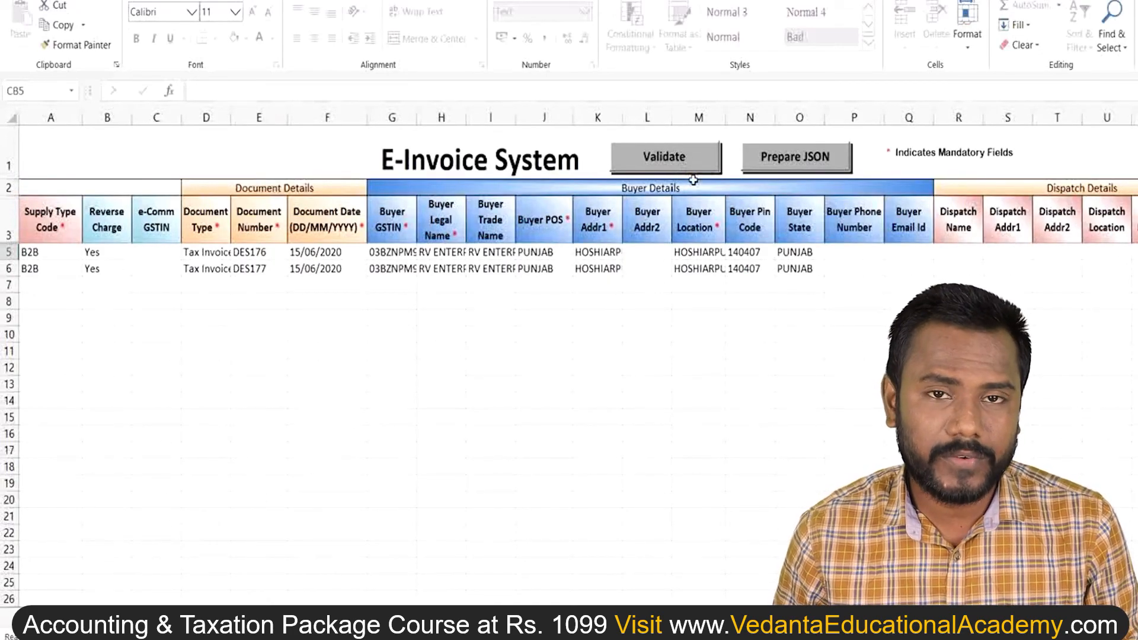
# - Validate the DES176 and DES177 rows and prepare the E-Invoice_V1_JSON file on the Desktop
pyautogui.click(661, 161)
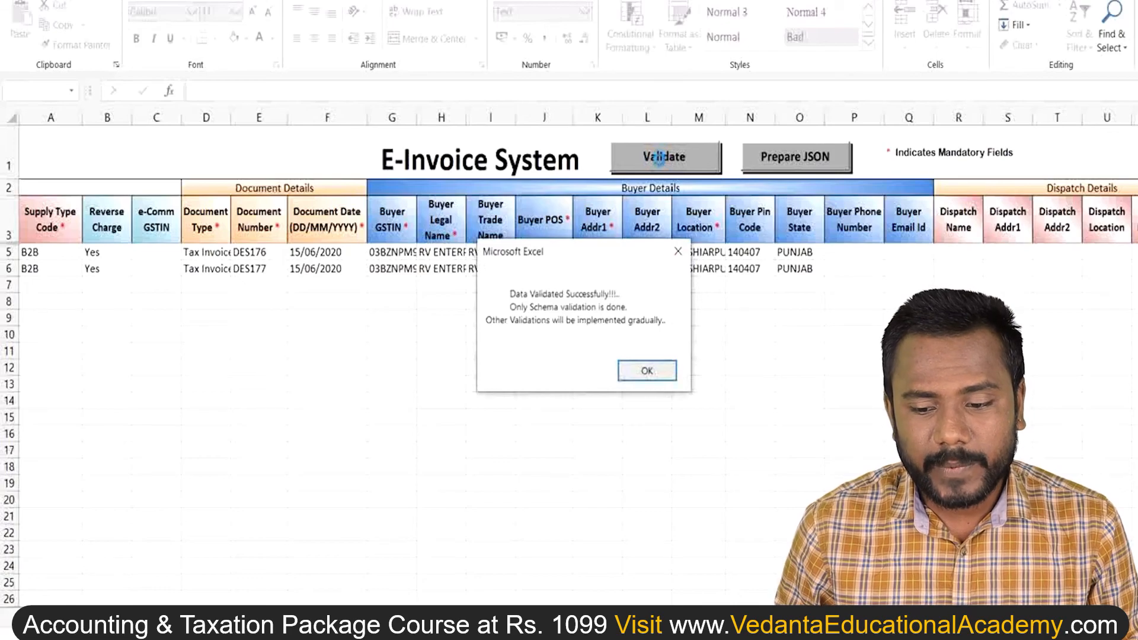
pyautogui.click(646, 370)
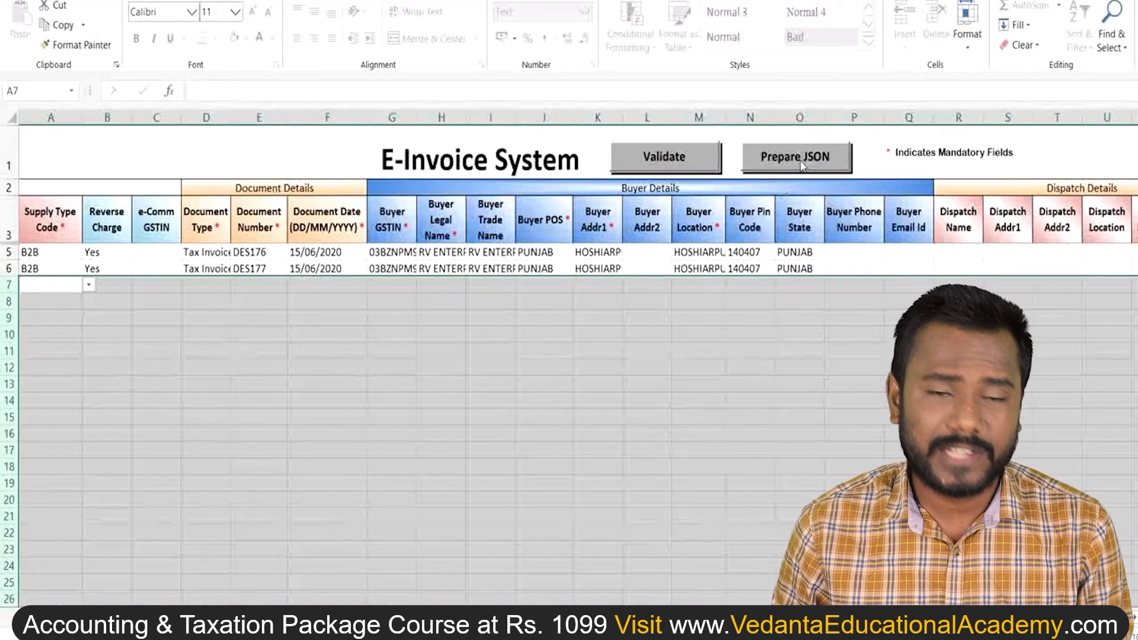
pyautogui.click(801, 165)
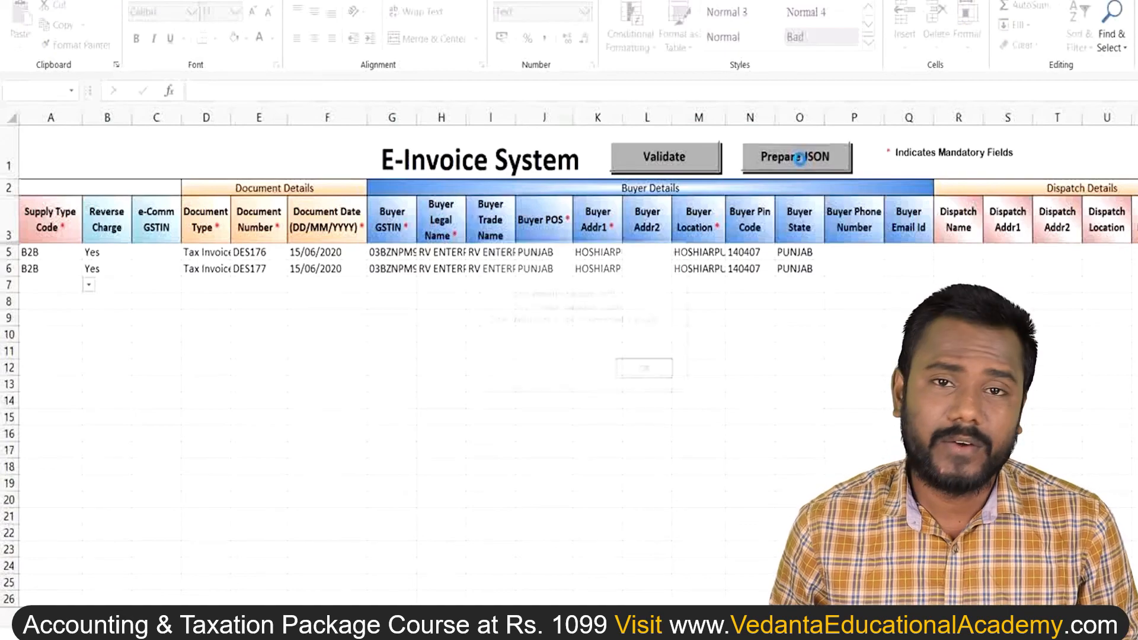
pyautogui.click(647, 373)
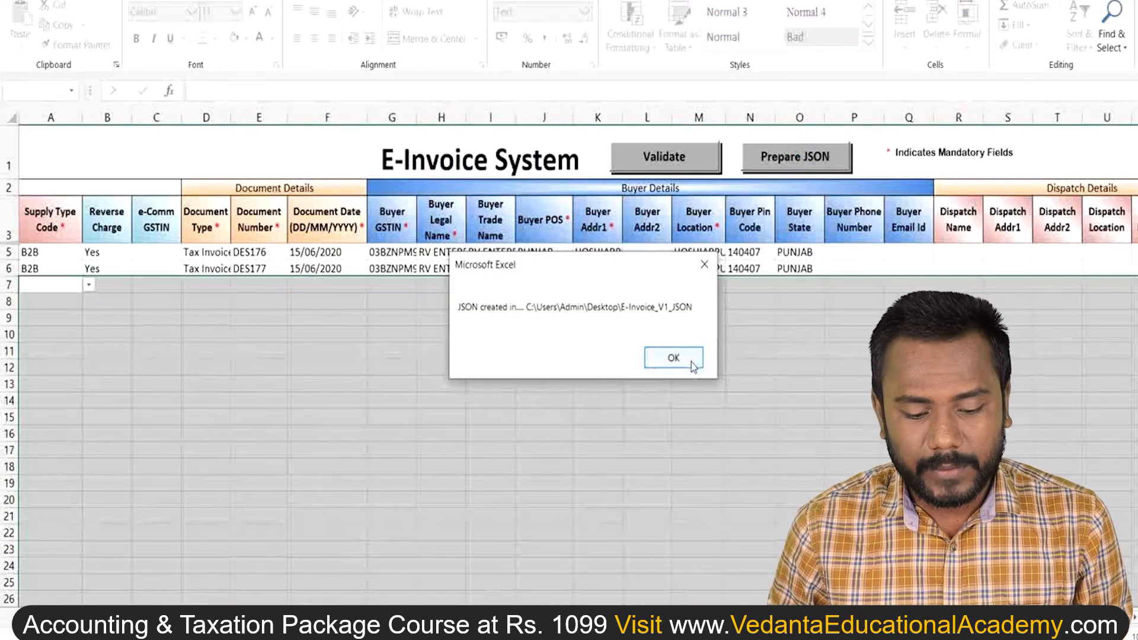
pyautogui.click(692, 363)
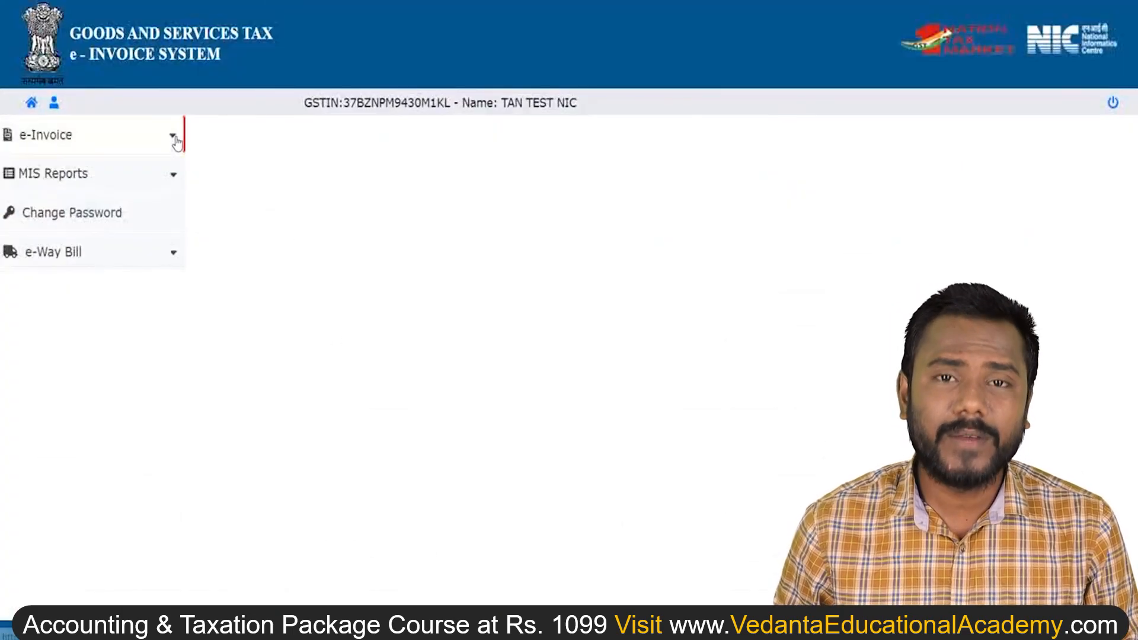
# - Bulk-upload E-INVOICE_V1_JSON.json and confirm DES176 and DES177 both received acknowledgement numbers and IRNs
pyautogui.click(172, 136)
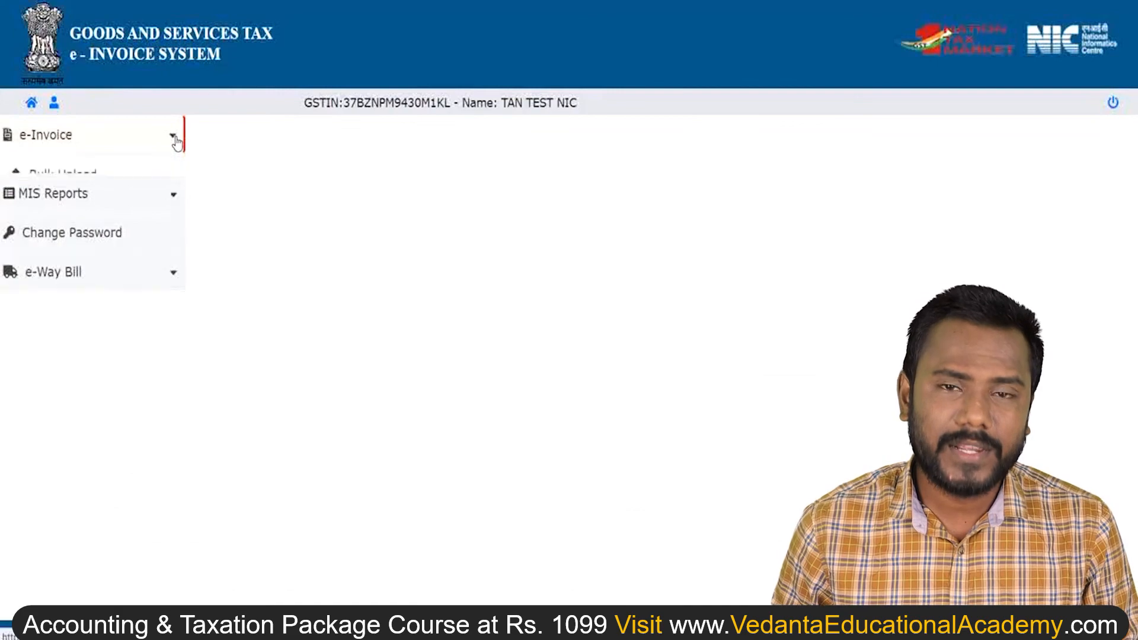
pyautogui.click(76, 181)
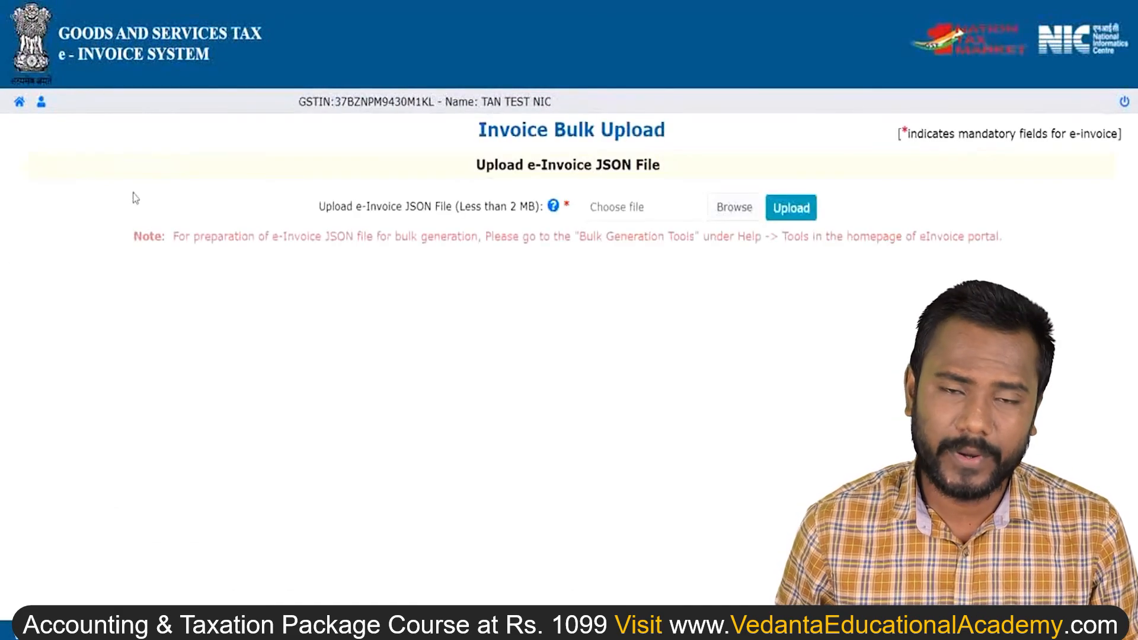
pyautogui.click(736, 209)
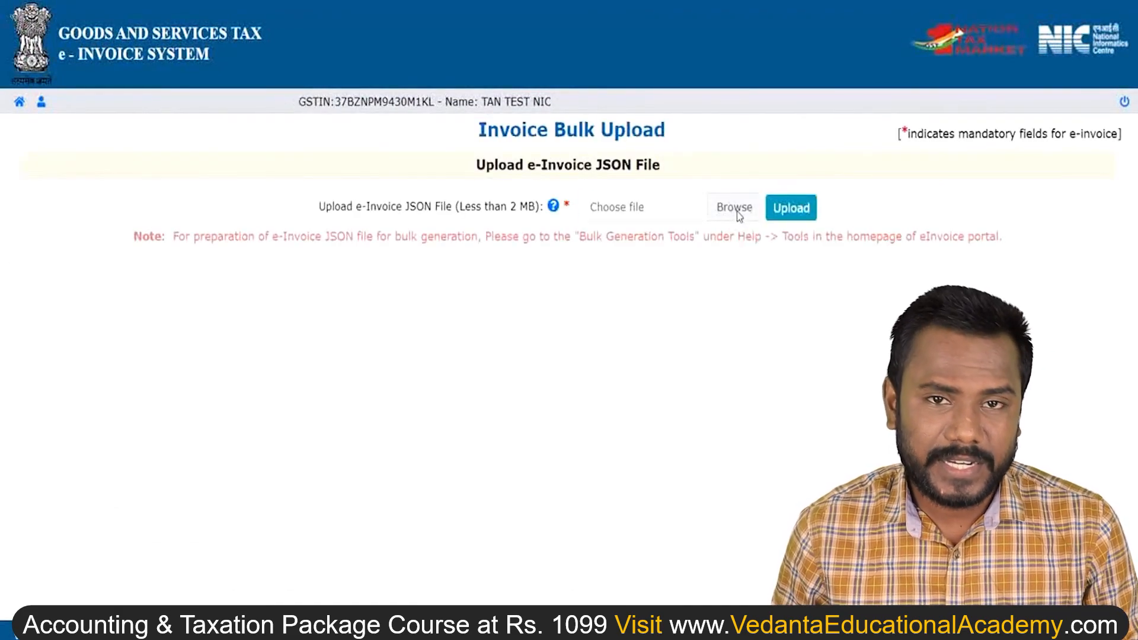
pyautogui.doubleClick(200, 82)
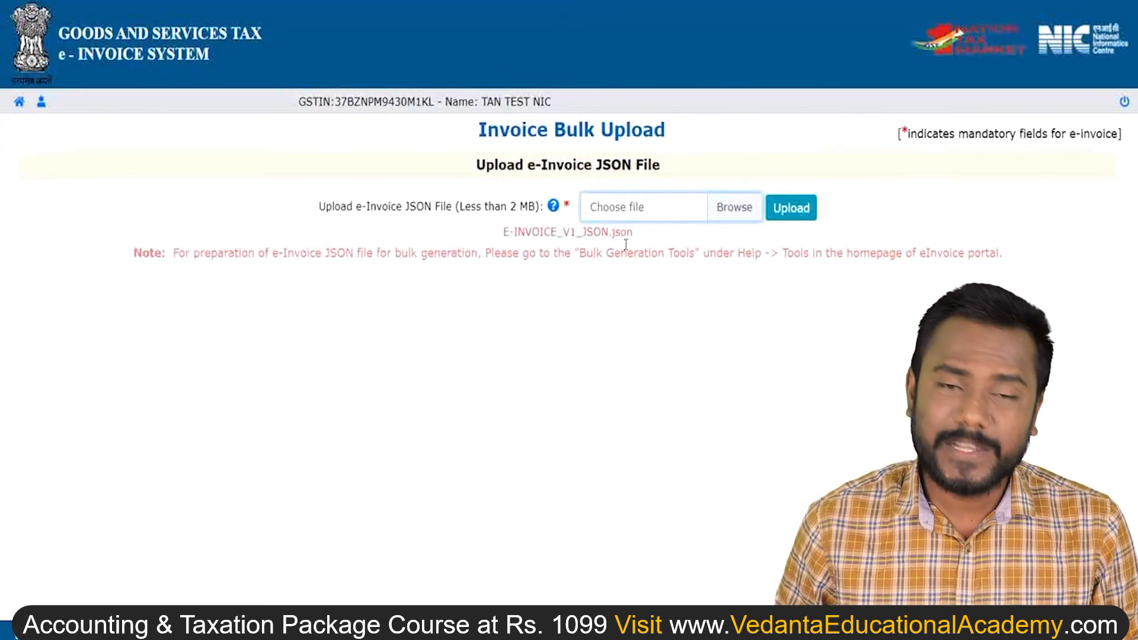
pyautogui.click(790, 212)
pyautogui.scroll(-2, 789, 214)
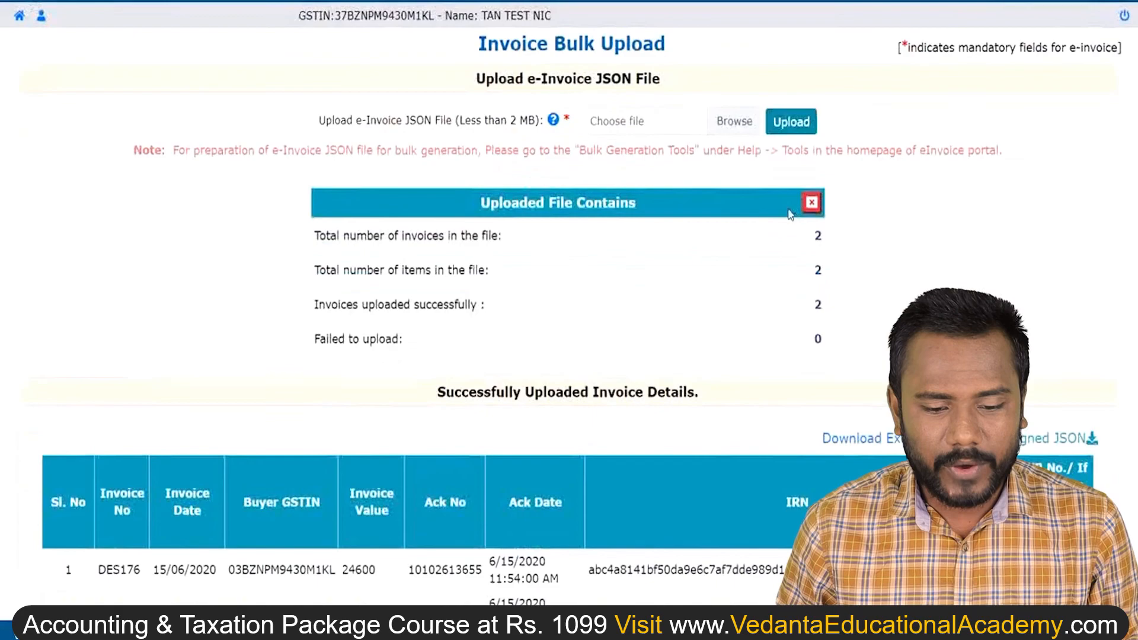
pyautogui.scroll(-2, 789, 215)
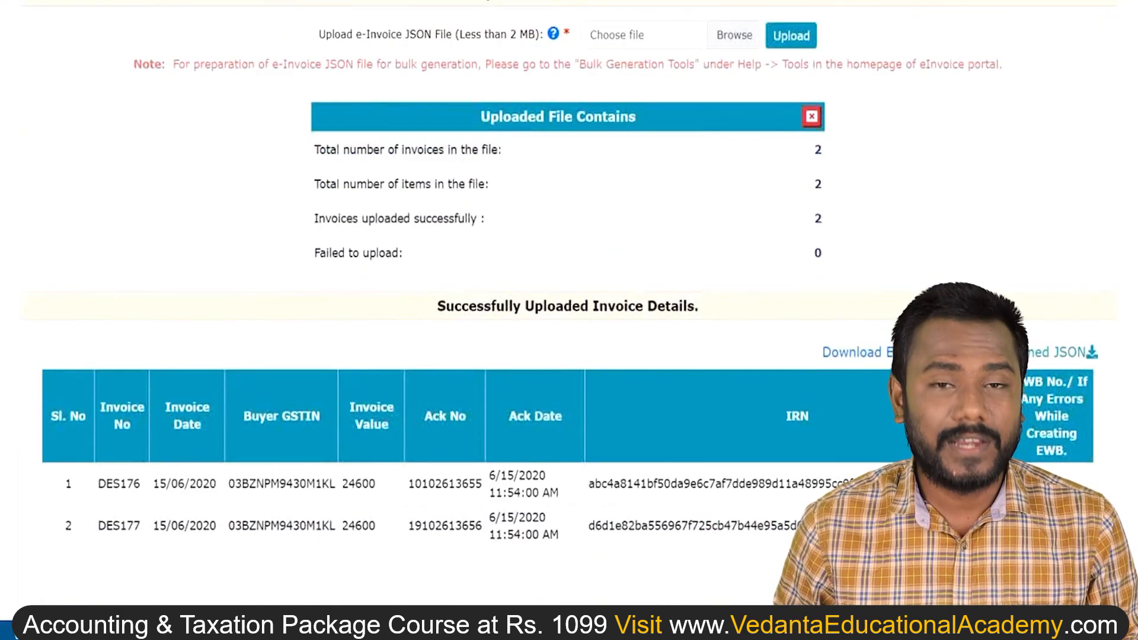